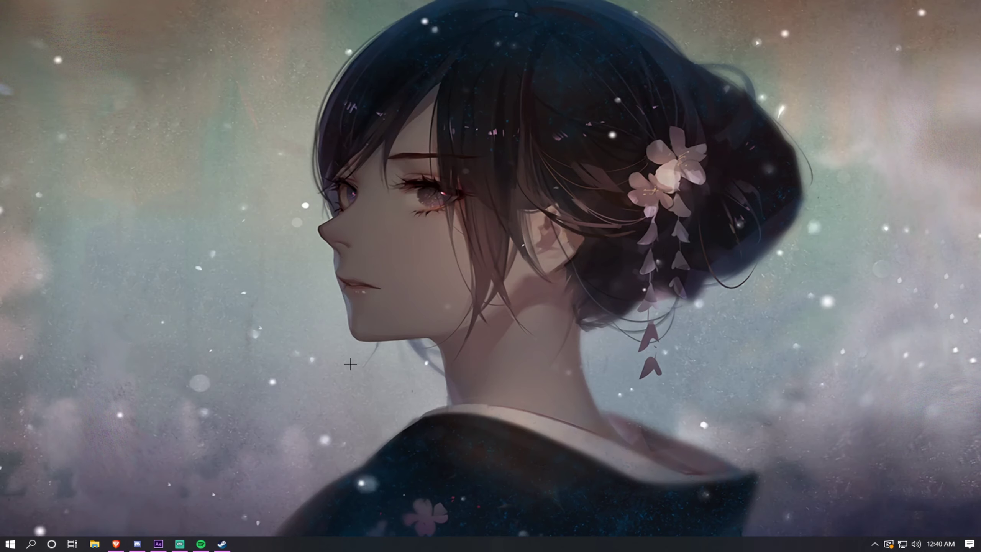
Step: Switch to After Effects and preview the text intro composition from its start
mouse_move(158, 544)
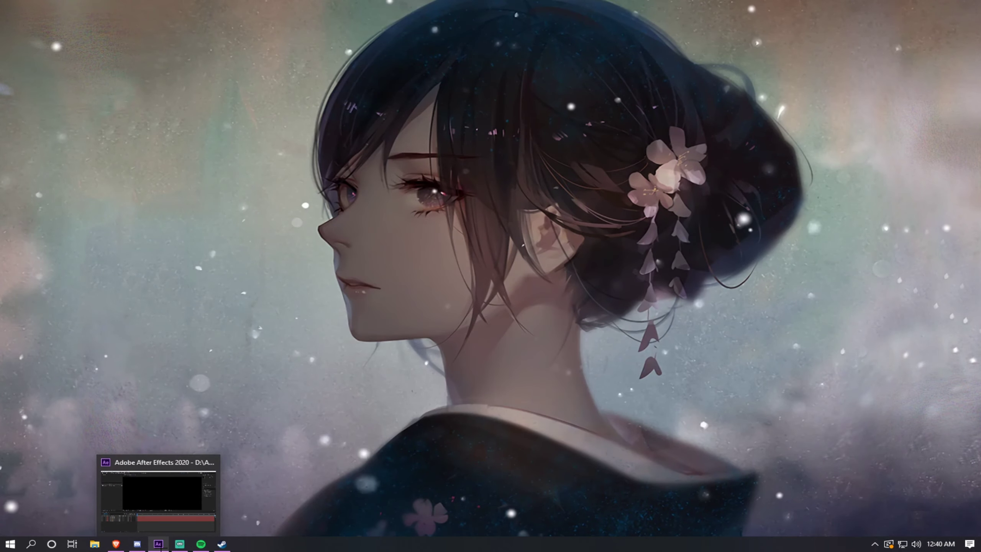
click(169, 484)
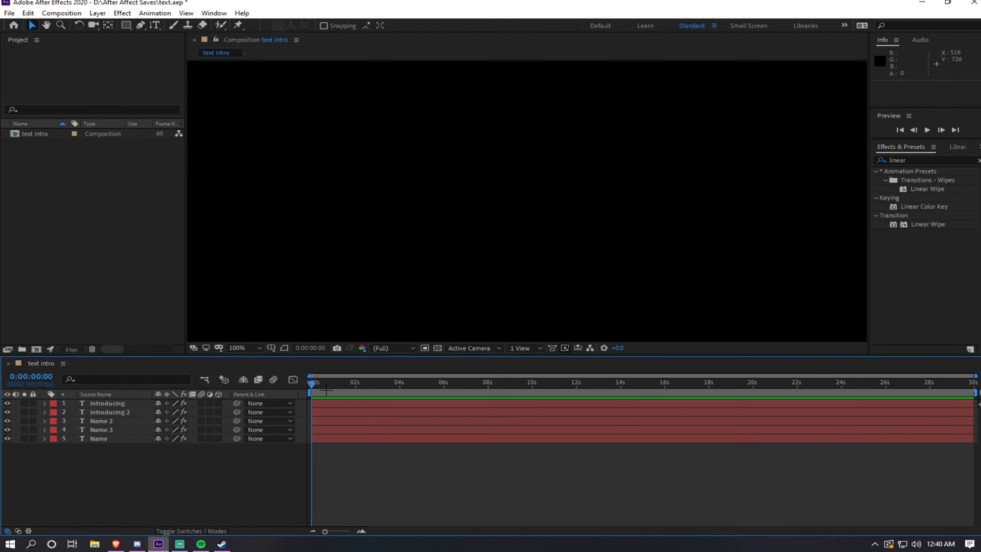
drag(312, 384, 217, 384)
key(space)
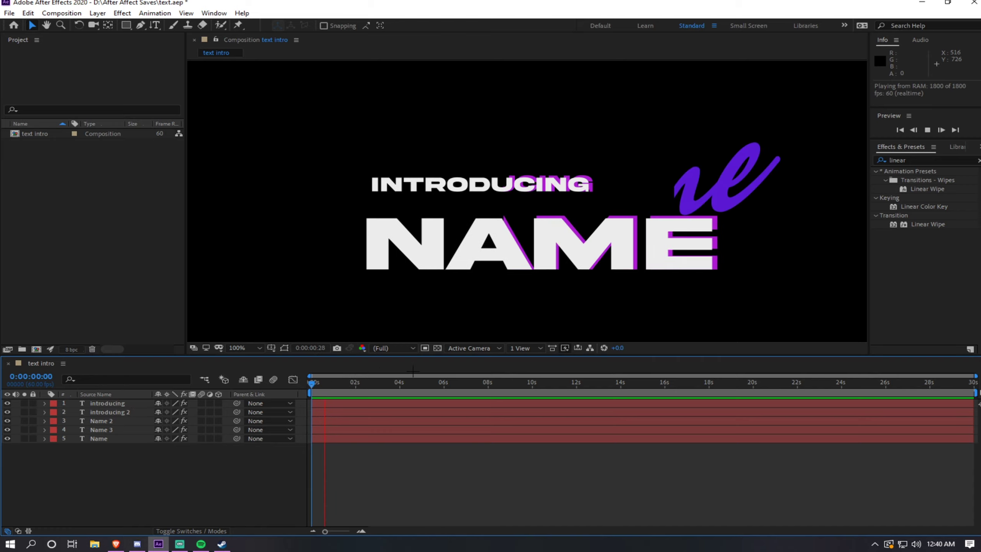
click(372, 384)
drag(372, 384, 250, 373)
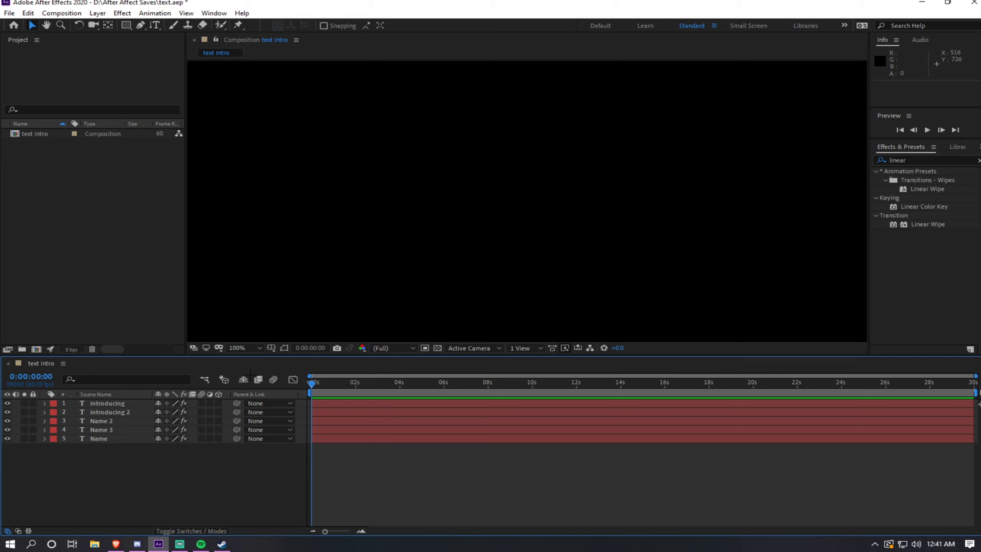
Step: Close After Effects together with the open text.aep project
click(49, 13)
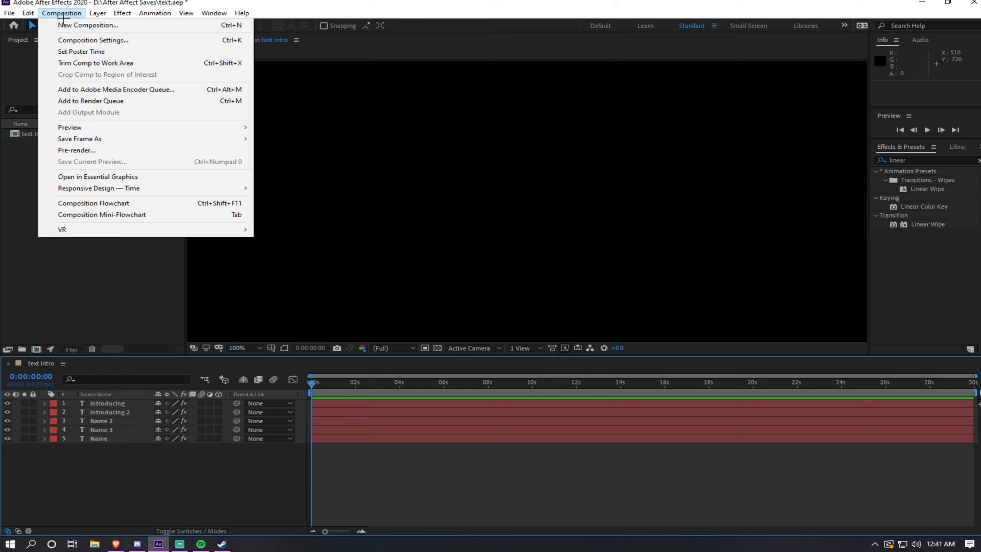
mouse_move(15, 16)
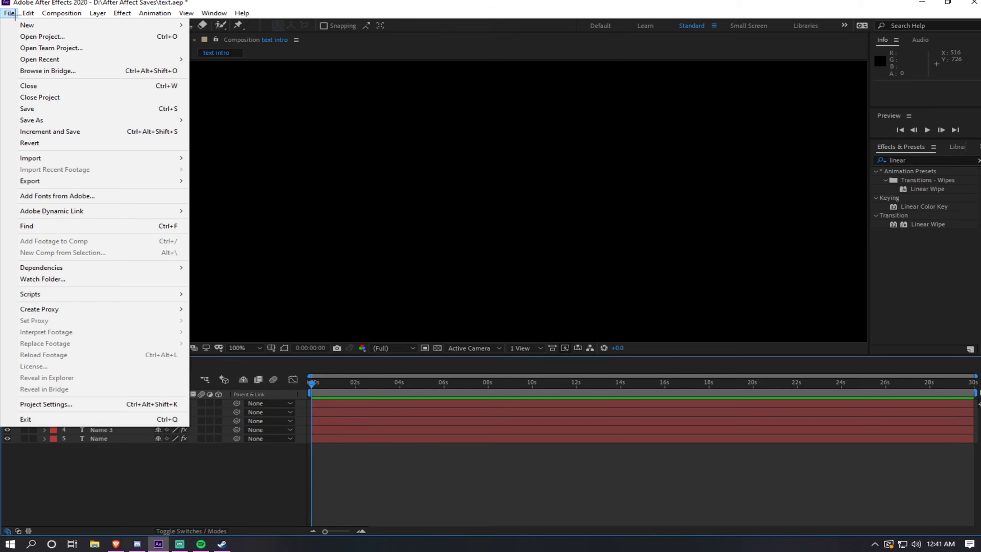
click(17, 15)
click(948, 2)
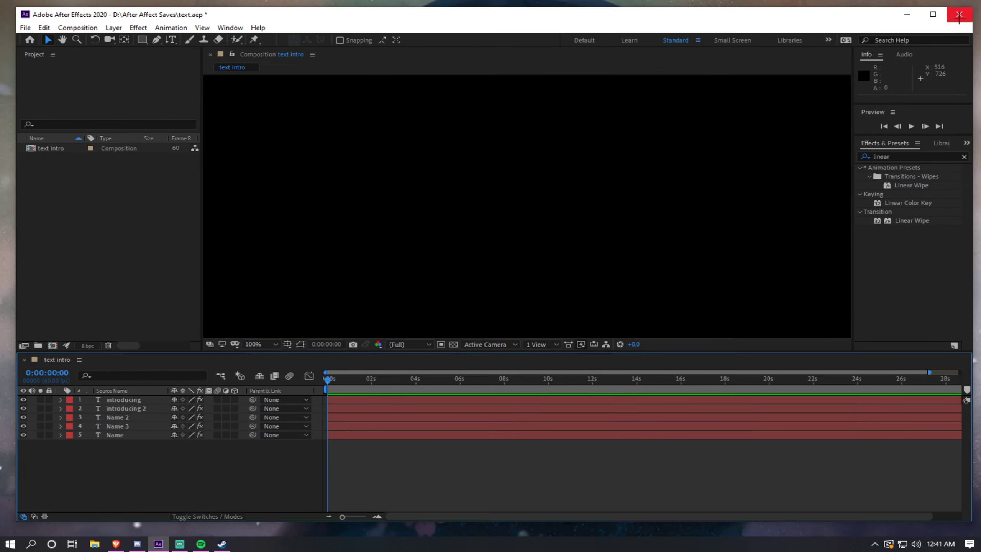
click(959, 14)
click(443, 285)
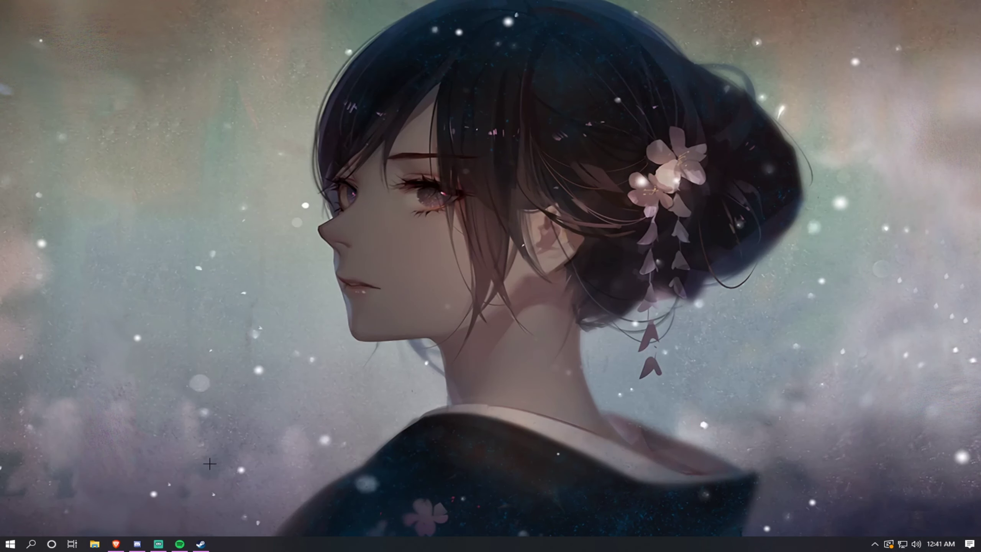
Step: Launch After Effects again with a blank, untitled project
key(super)
text(after)
key(Return)
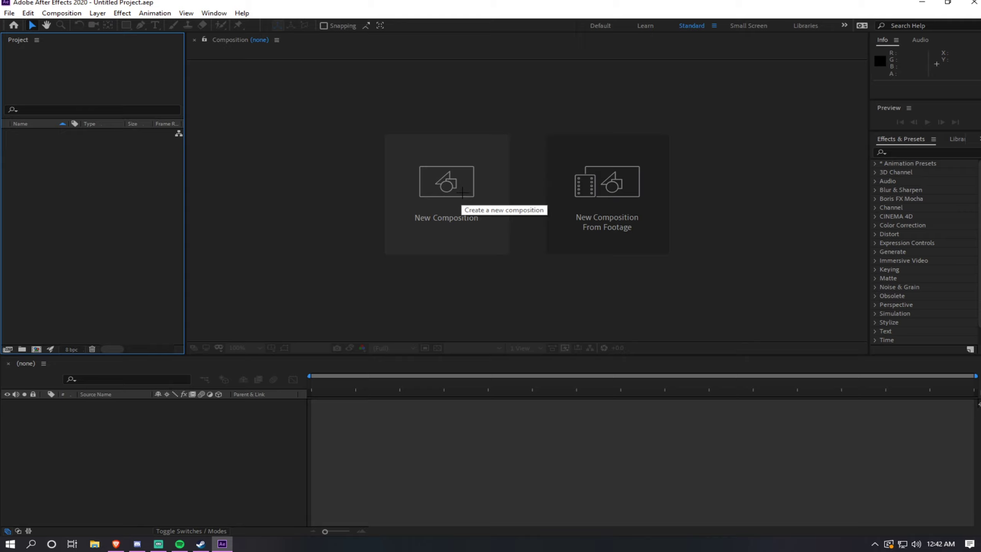
Step: Start a new composition and name it "text tutorial"
click(462, 193)
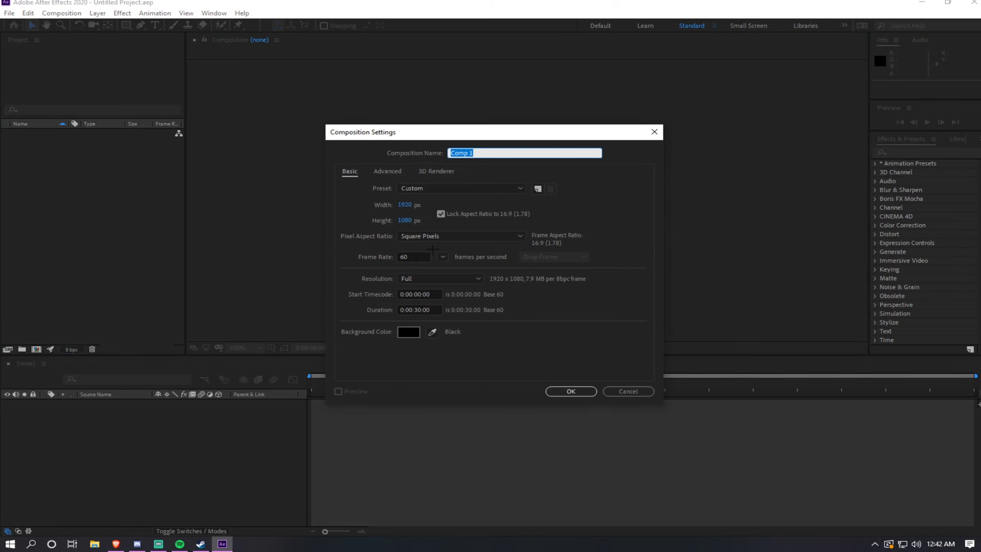
key(BackSpace)
key(ctrl+a)
key(BackSpace)
Step: Create the composition at 59.94 frames per second with Drop Frame timecode and Full resolution
click(445, 258)
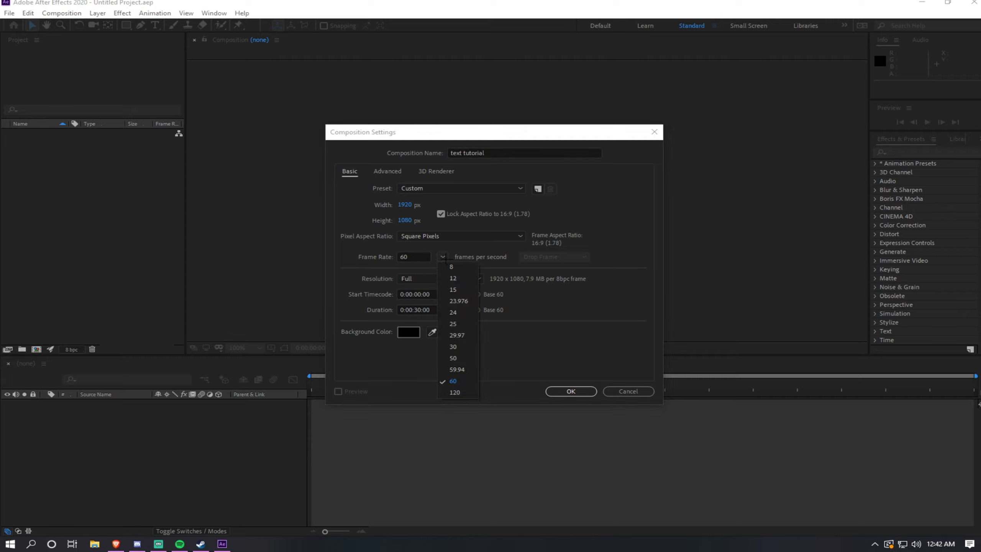
click(443, 257)
click(443, 257)
click(456, 369)
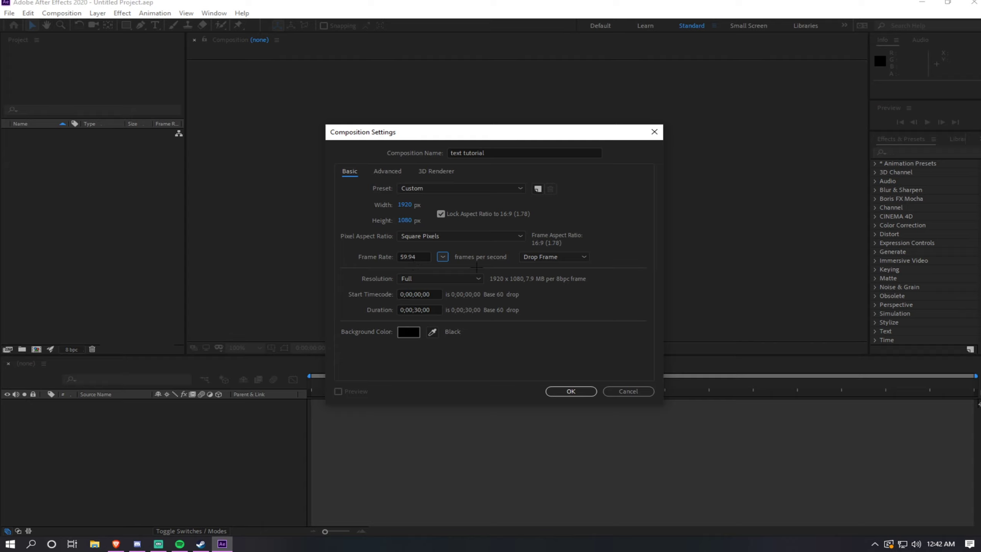
click(540, 257)
click(525, 266)
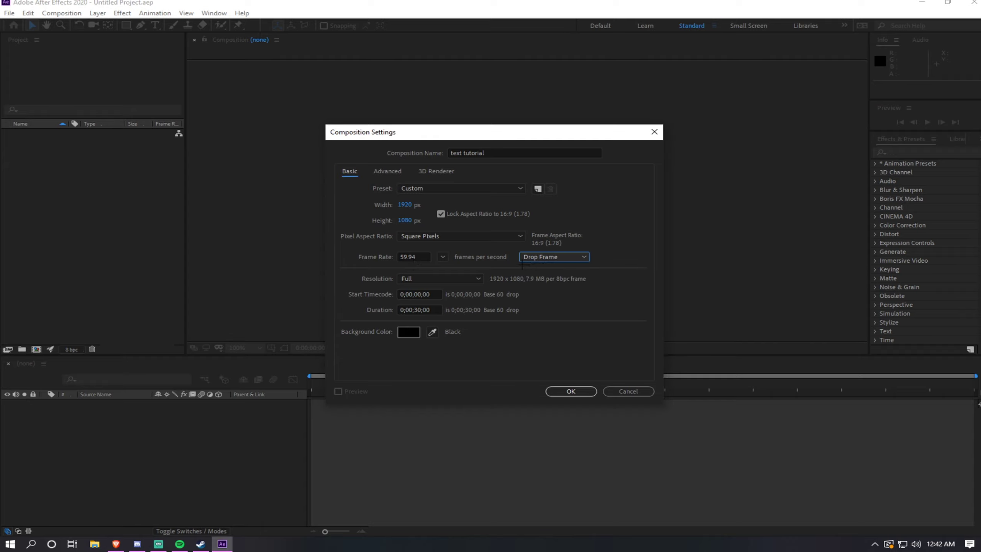
click(423, 278)
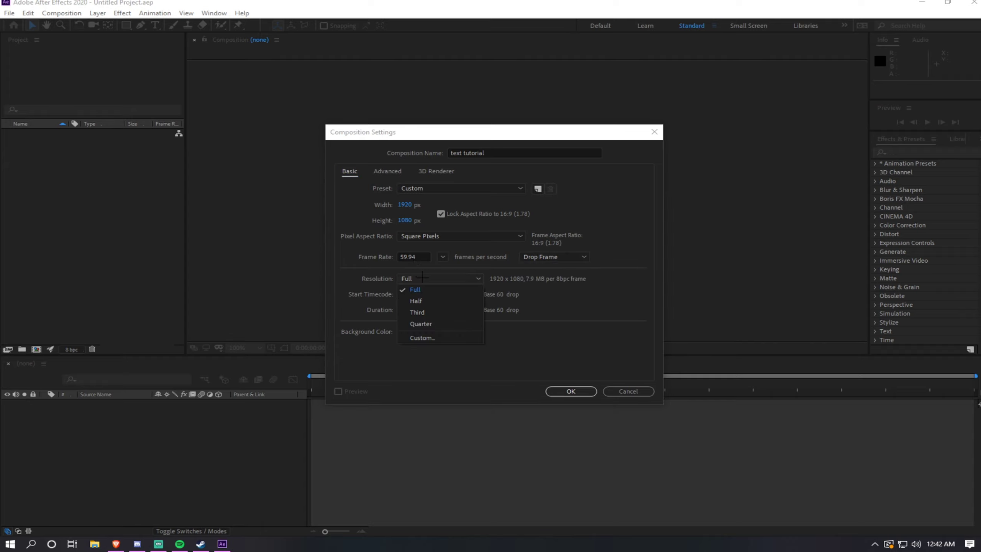
click(409, 288)
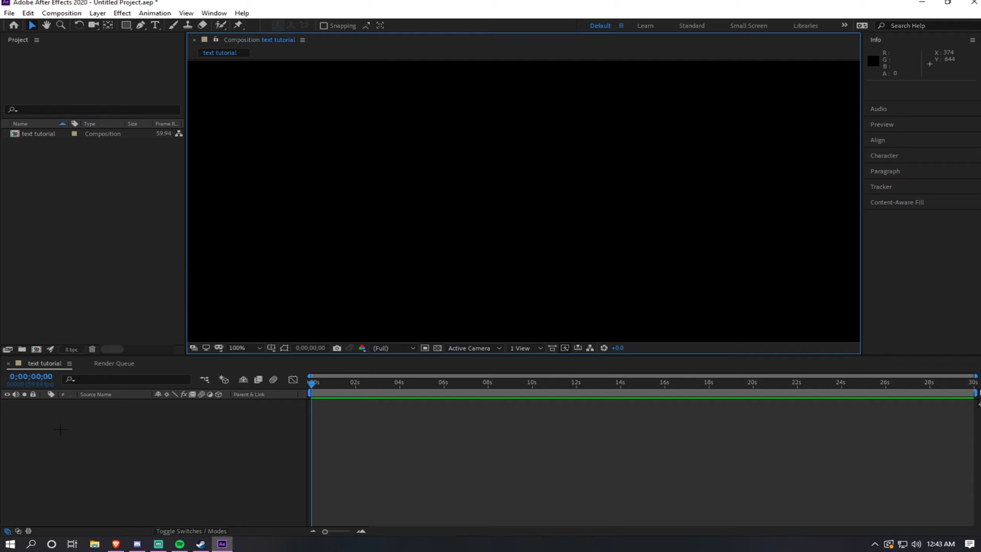
Step: Add a new text layer to the text tutorial composition and set its font to Akira Expanded
right_click(69, 422)
mouse_move(156, 308)
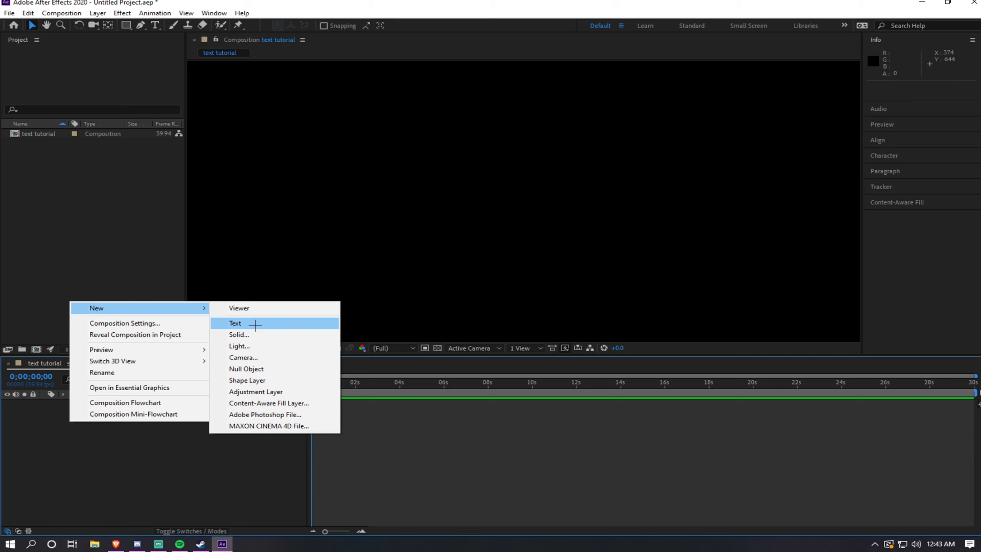
click(235, 323)
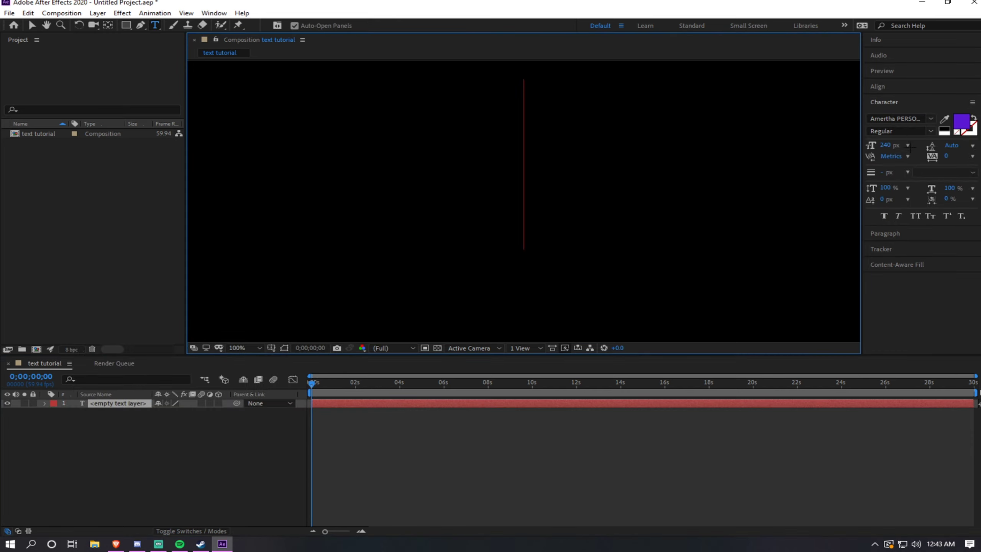
click(926, 119)
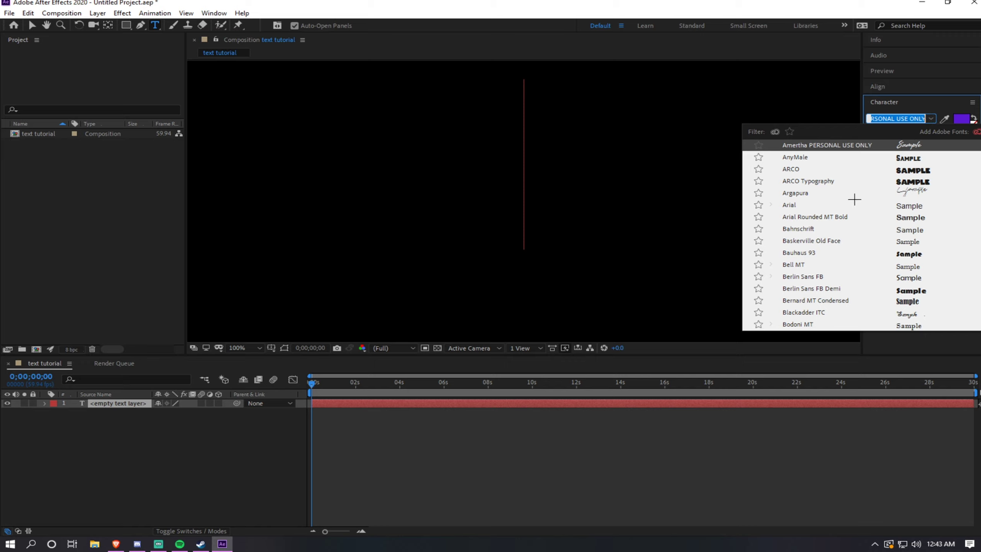
scroll(855, 199, down, 2)
scroll(850, 197, up, 4)
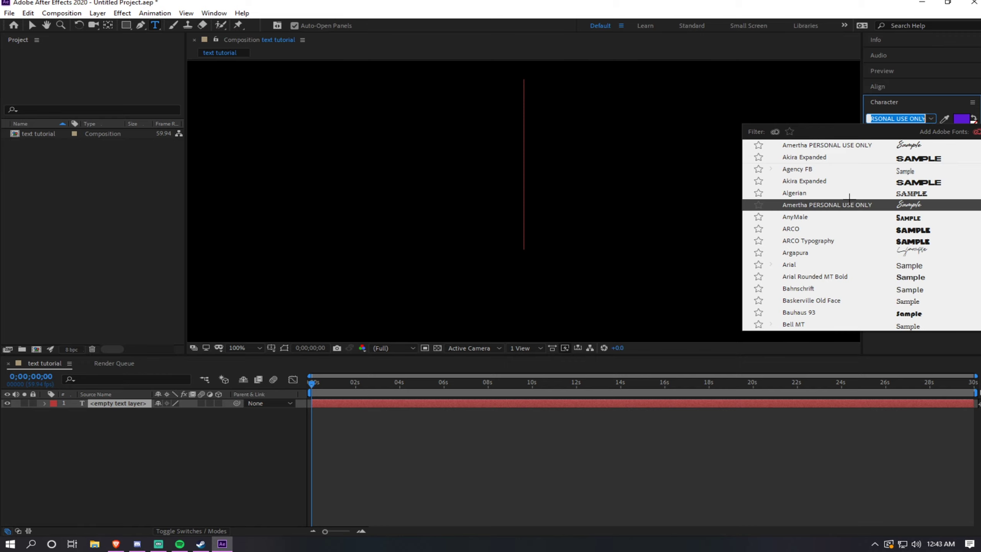
click(813, 157)
click(931, 119)
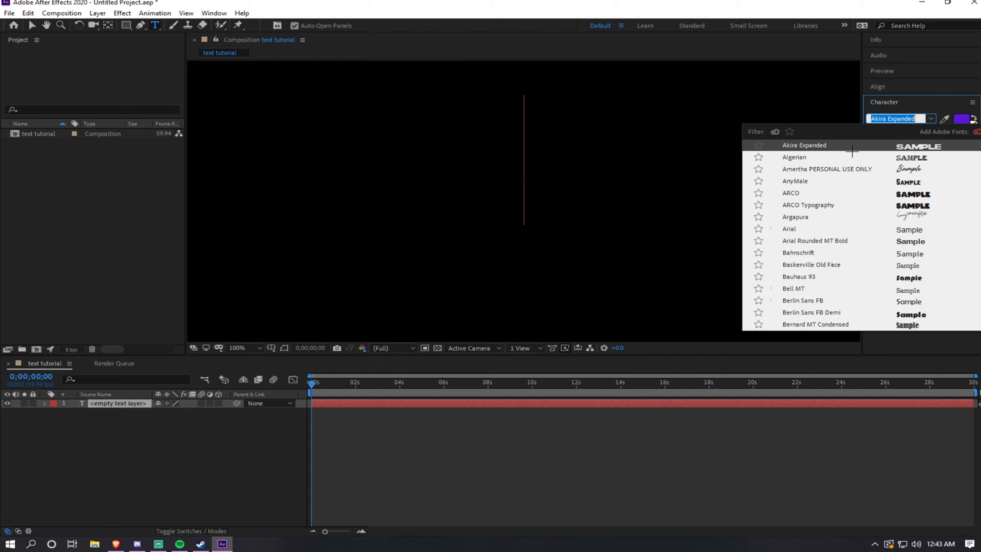
scroll(819, 167, up, 1)
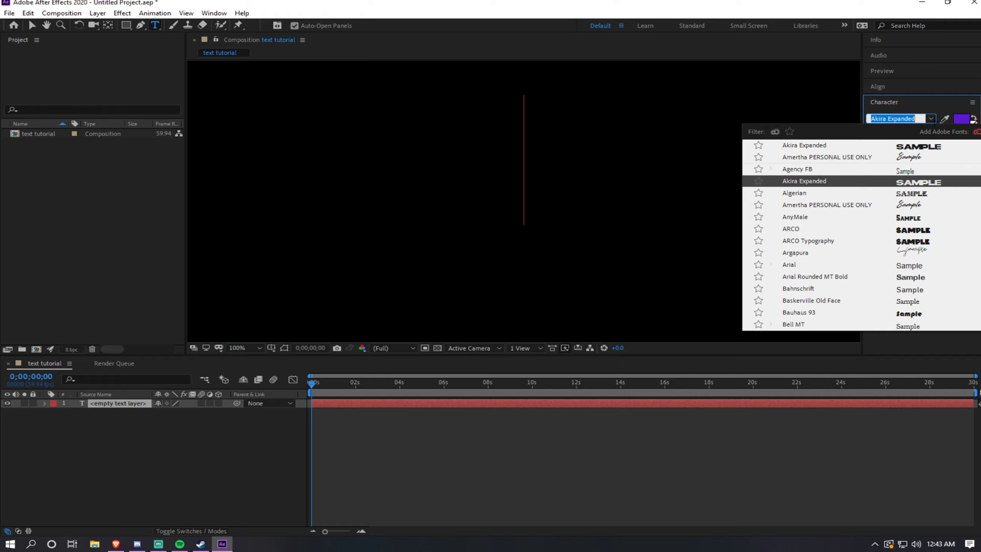
click(932, 121)
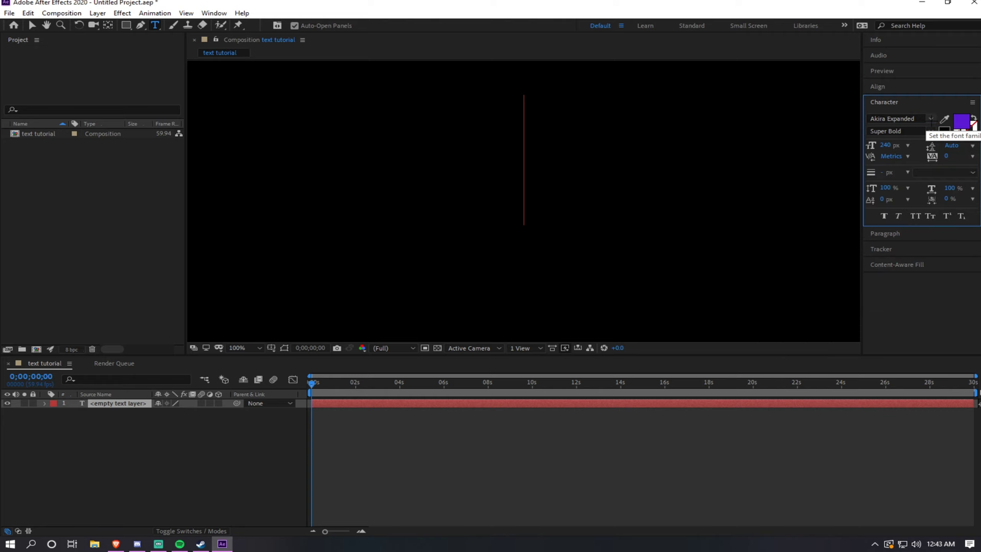
click(931, 121)
click(931, 121)
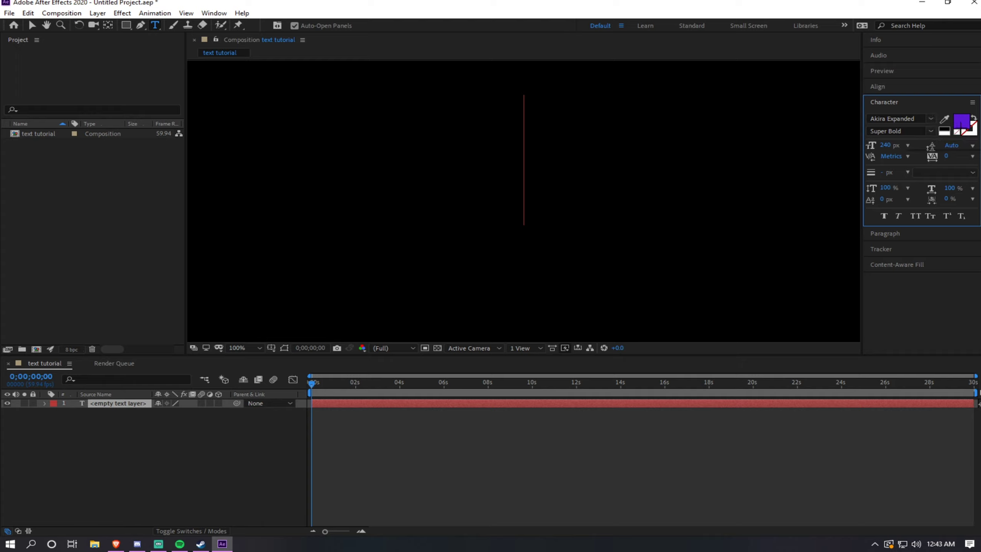
Step: Set the text's fill color to white
click(962, 121)
drag(519, 233, 338, 204)
click(670, 216)
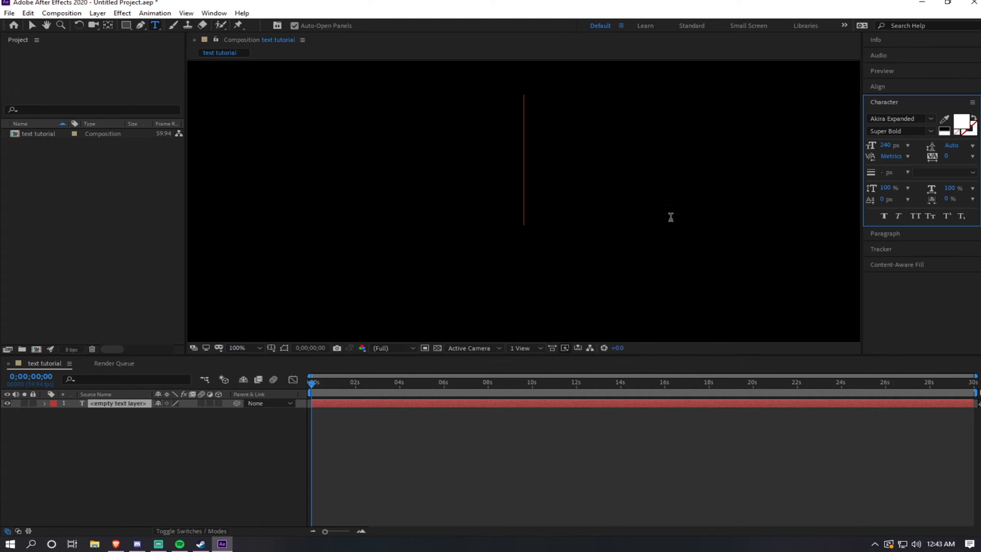
Step: Set the text's font size to 150 px
click(910, 145)
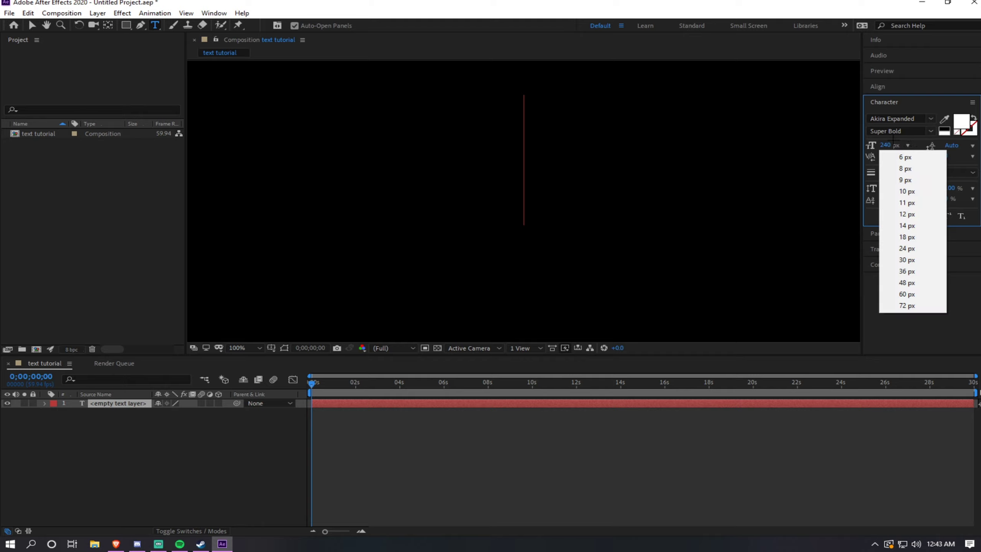
click(891, 145)
drag(893, 146, 869, 143)
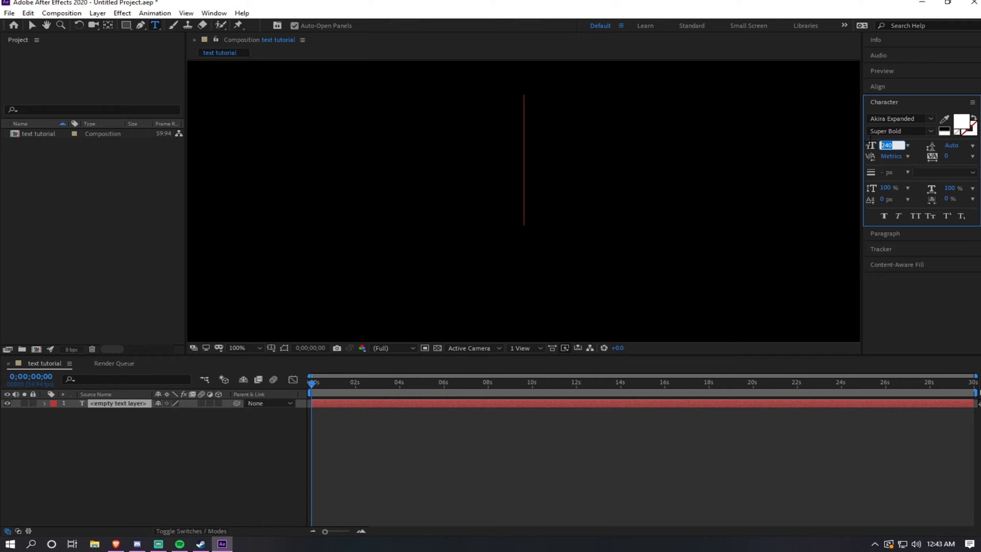
key(BackSpace)
text(150)
key(Return)
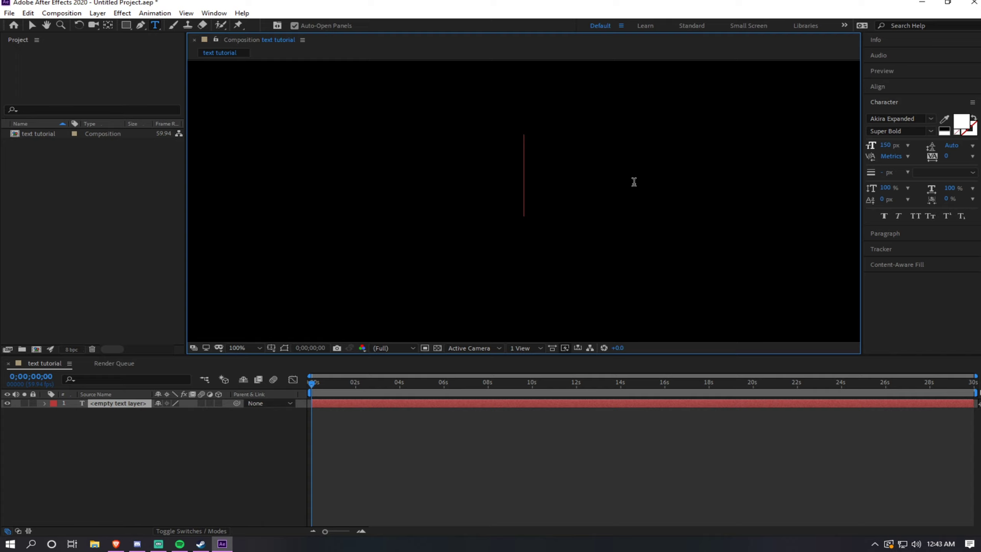
Step: Enter "hylism" in the text layer and move the text to about the centre of the composition
text(hylism)
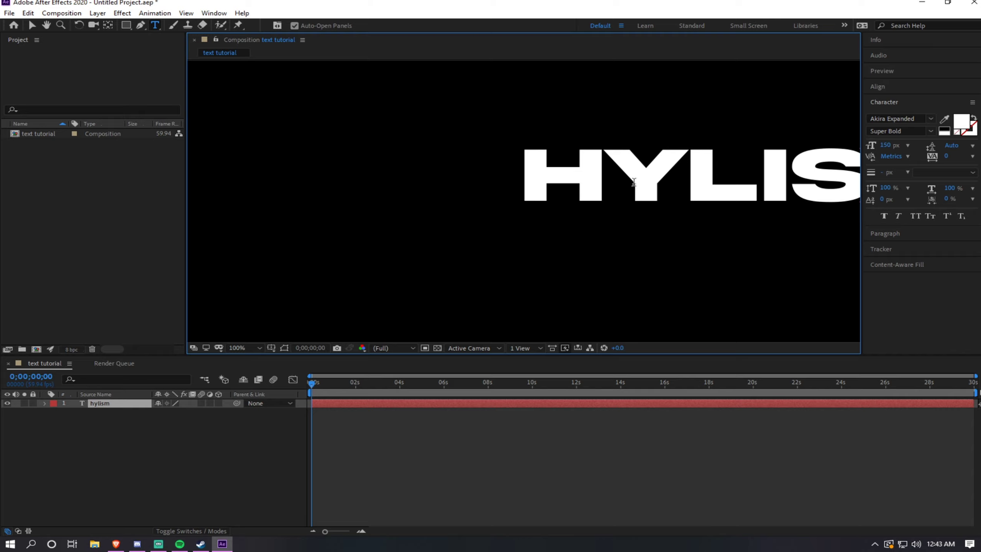
drag(668, 175, 461, 187)
scroll(505, 198, down, 4)
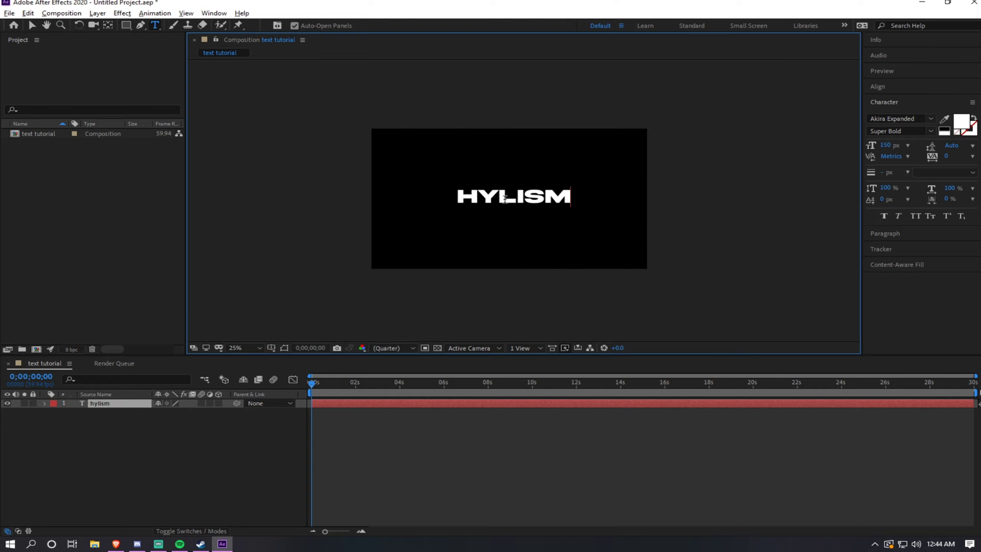
scroll(504, 198, up, 2)
key(alt)
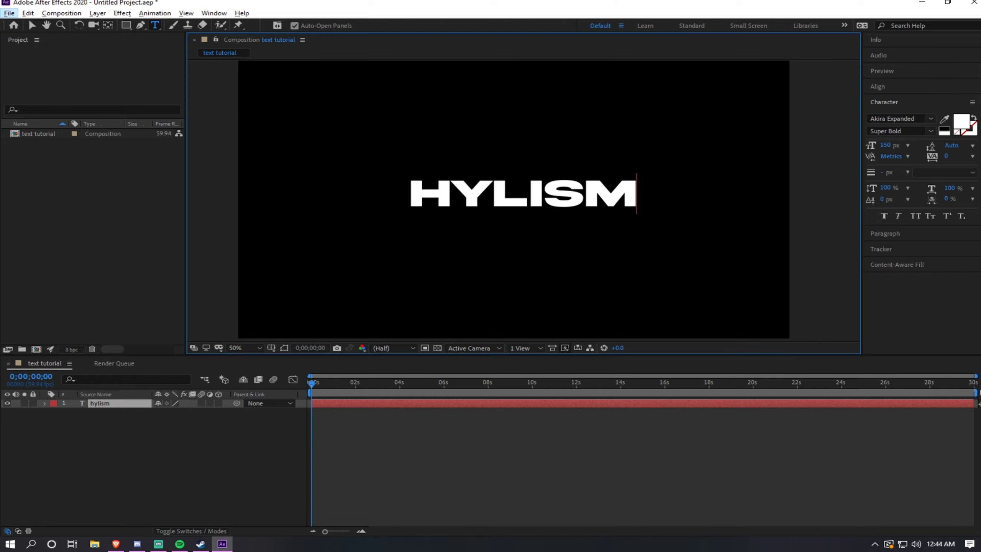
click(251, 348)
click(267, 177)
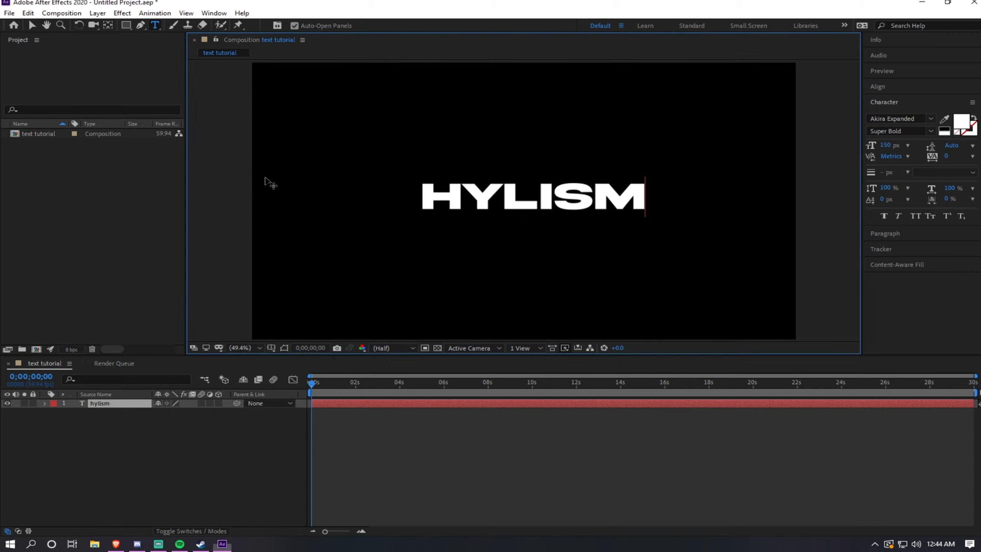
scroll(574, 227, down, 6)
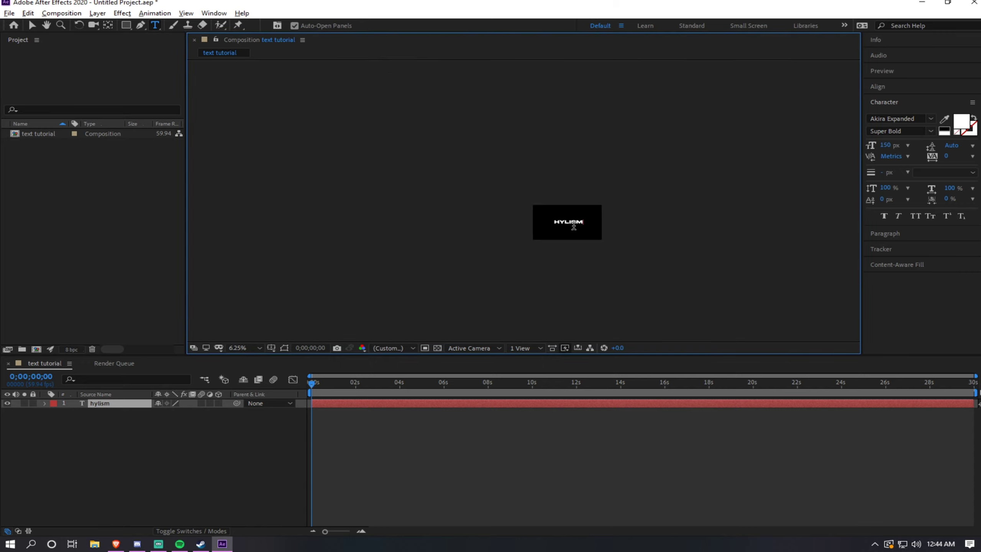
scroll(560, 225, up, 5)
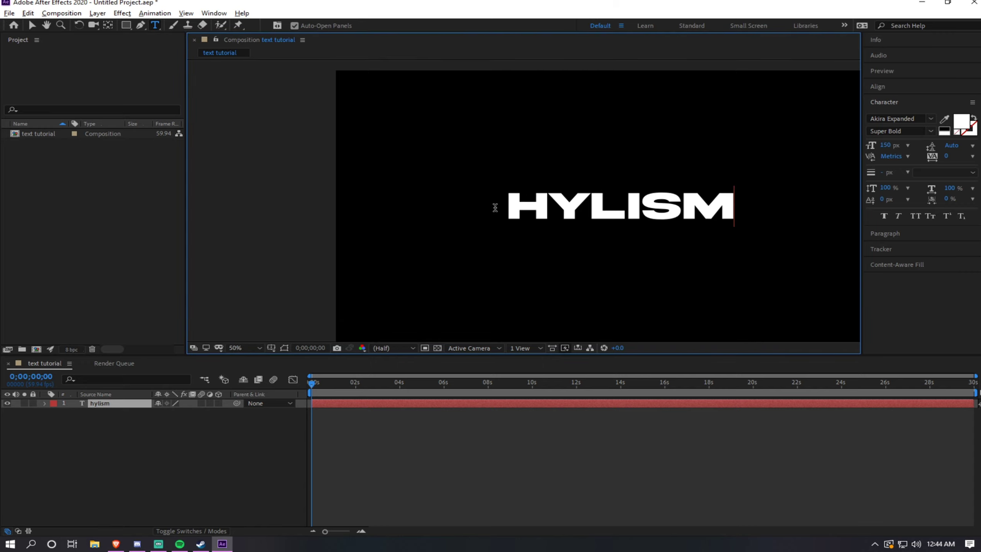
scroll(496, 208, up, 5)
scroll(407, 149, down, 8)
scroll(707, 162, up, 8)
scroll(656, 162, down, 5)
scroll(564, 160, up, 6)
scroll(700, 171, down, 7)
scroll(707, 176, up, 6)
scroll(653, 167, down, 4)
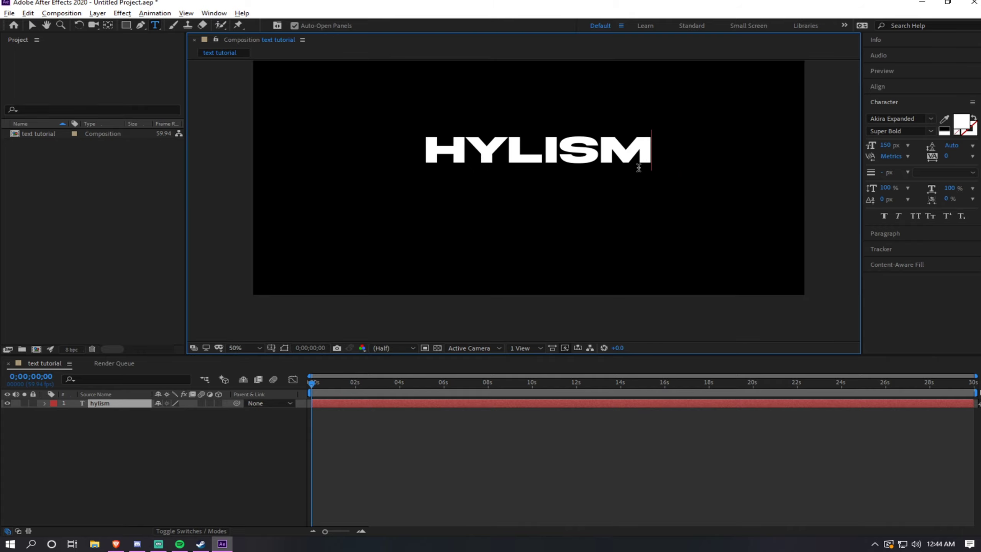
click(244, 348)
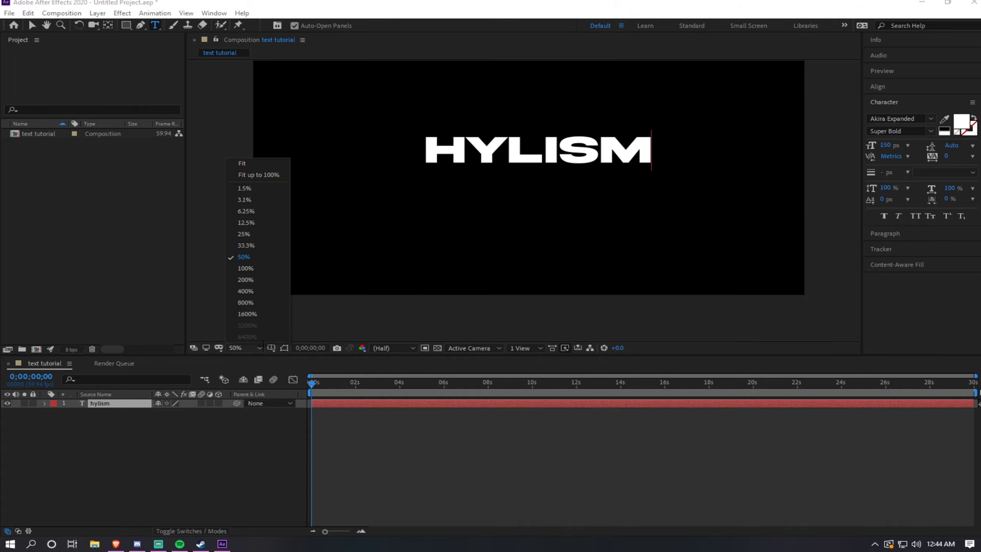
click(271, 176)
Step: Align the HYLISM title horizontally and vertically to the centre of the composition
mouse_move(597, 208)
mouse_down()
mouse_move(576, 212)
mouse_move(590, 211)
mouse_up()
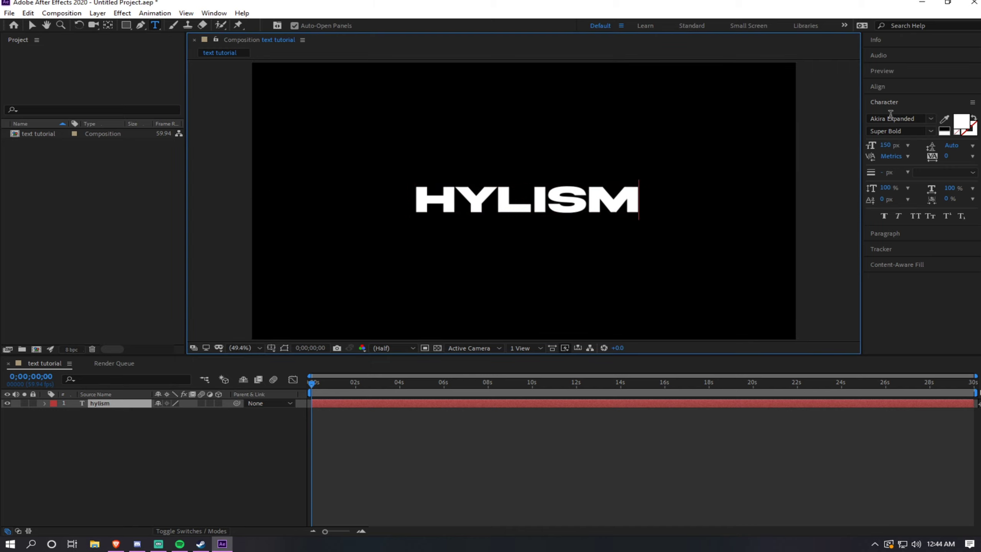
click(878, 86)
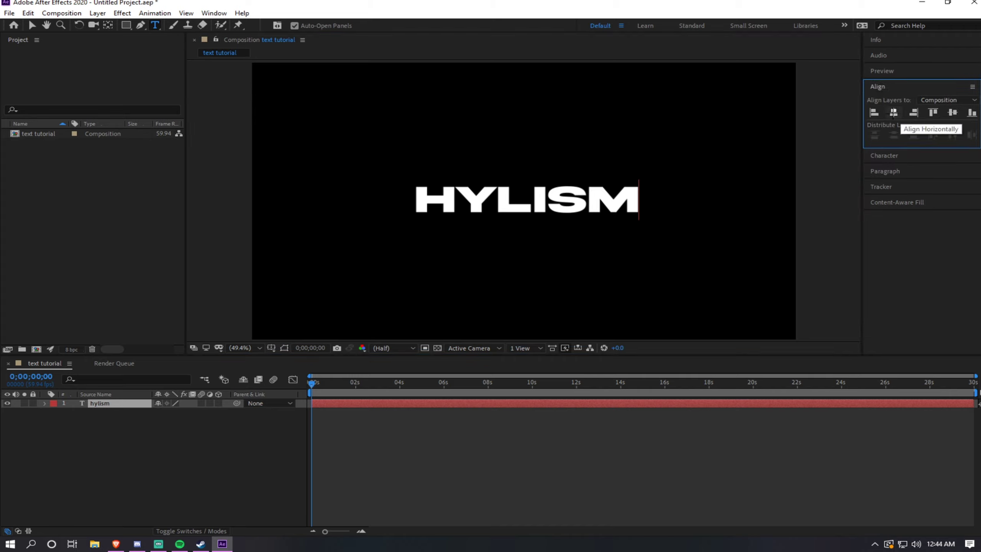
click(893, 113)
click(952, 113)
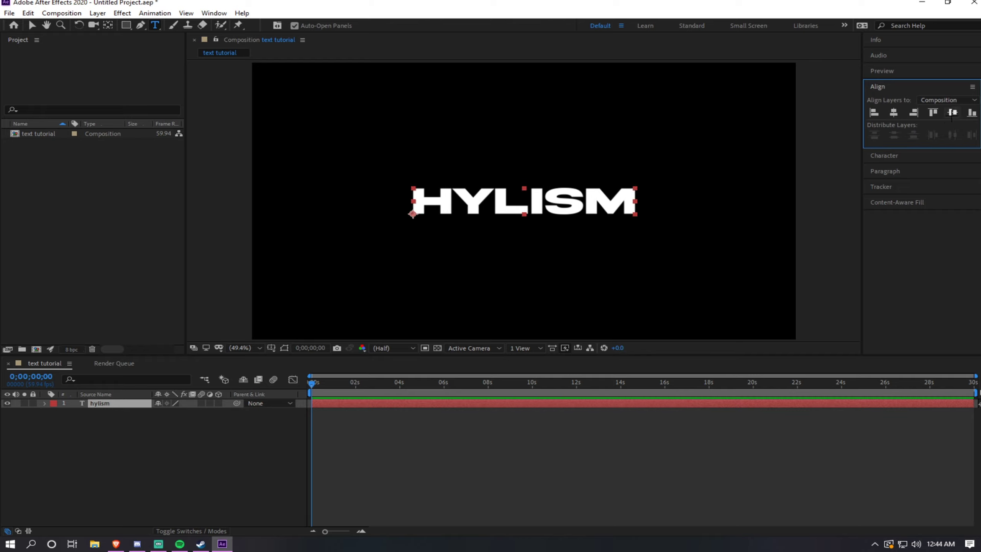
click(897, 87)
click(899, 102)
click(899, 104)
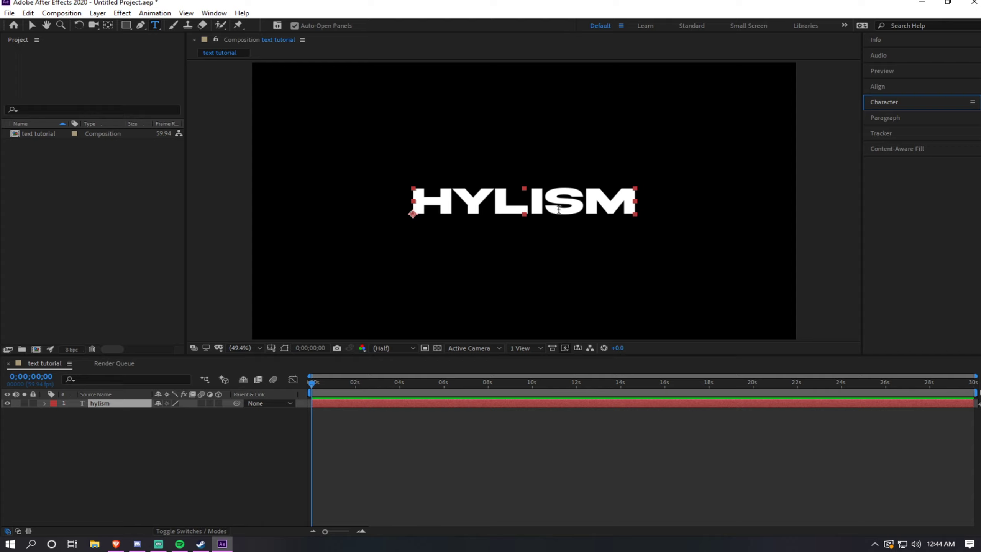
Step: Duplicate the hylism text layer and enlarge the copy slightly from its upper-right corner so it extends past the original
right_click(110, 405)
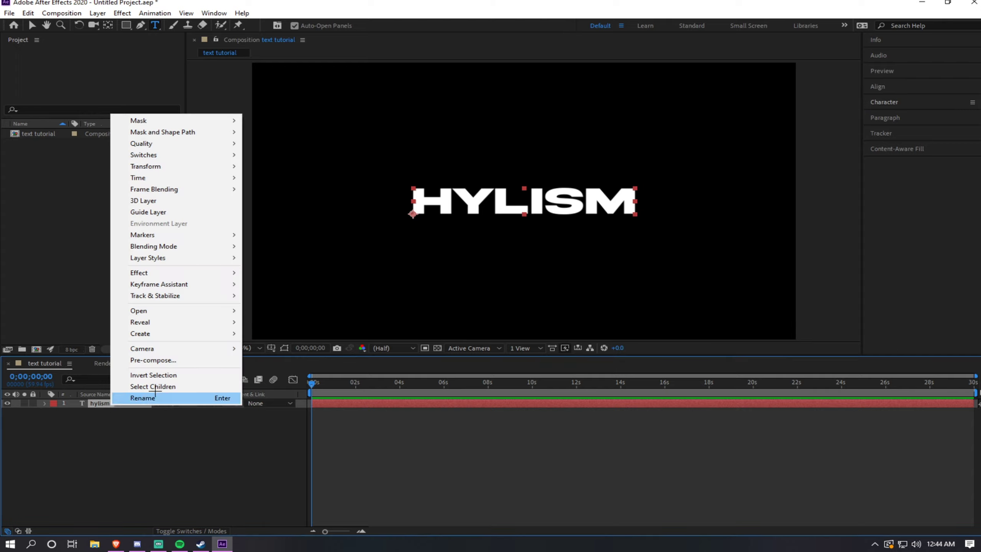
click(97, 405)
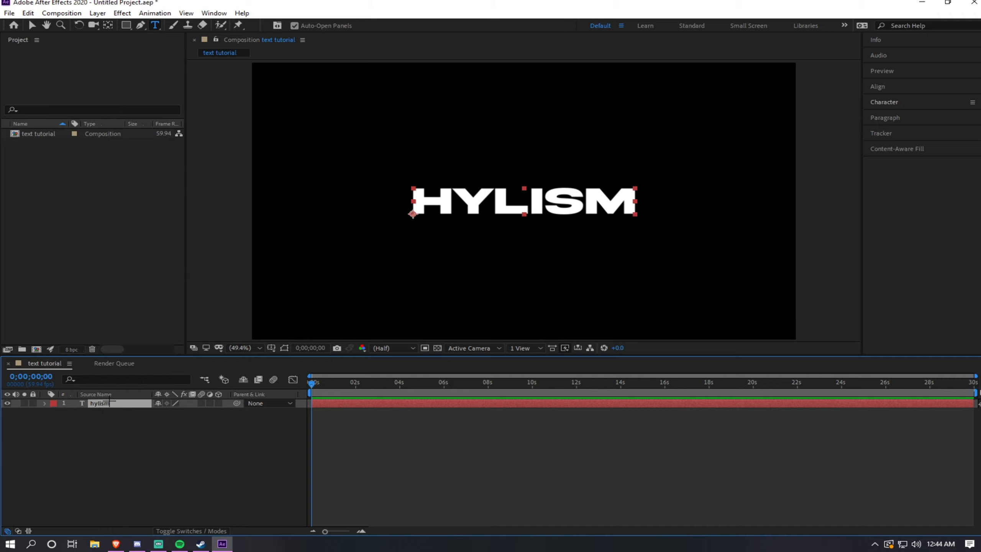
key(ctrl+d)
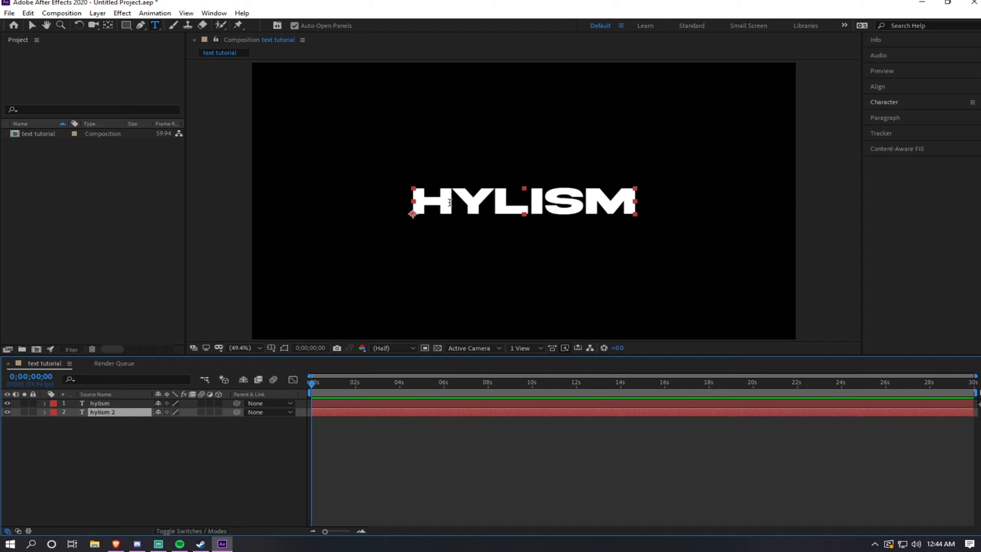
click(474, 200)
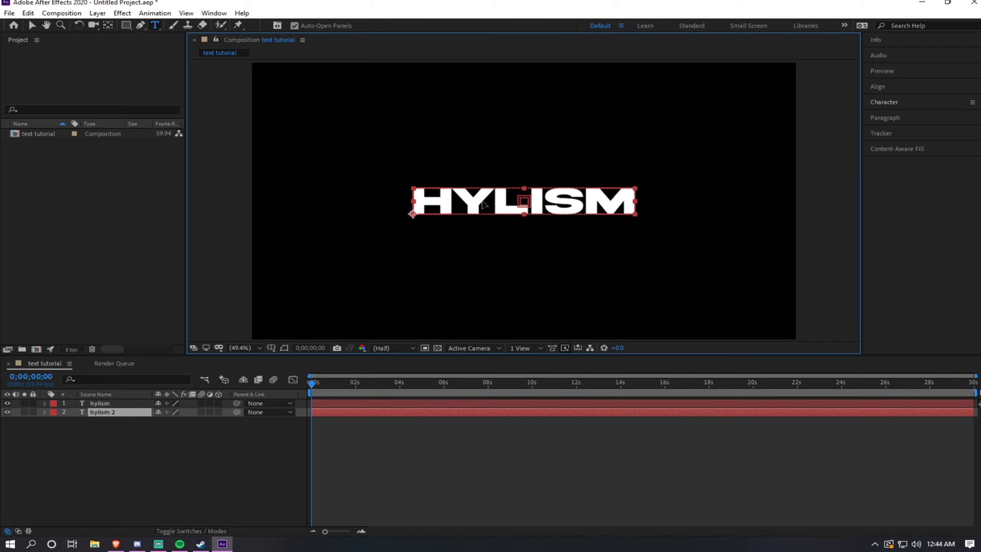
click(482, 200)
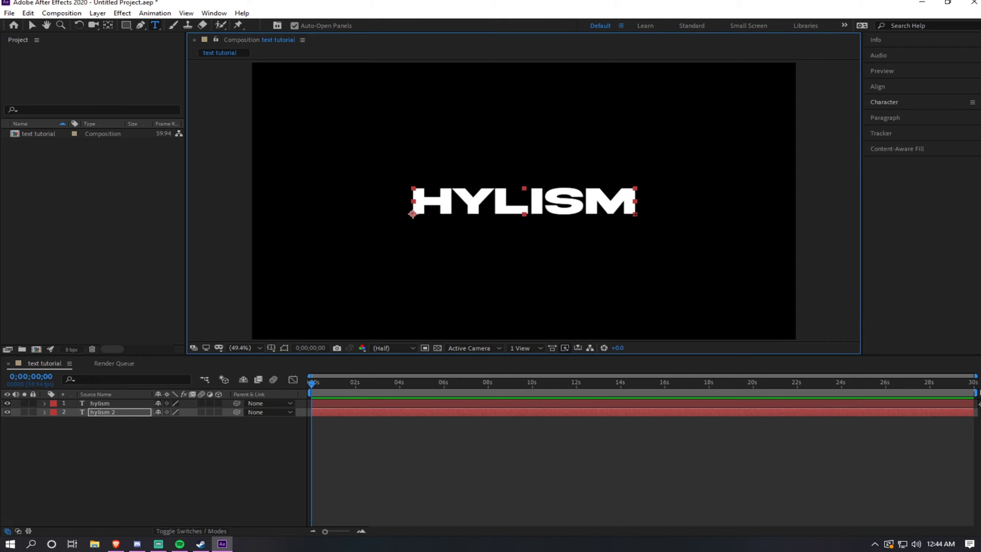
drag(635, 188, 639, 186)
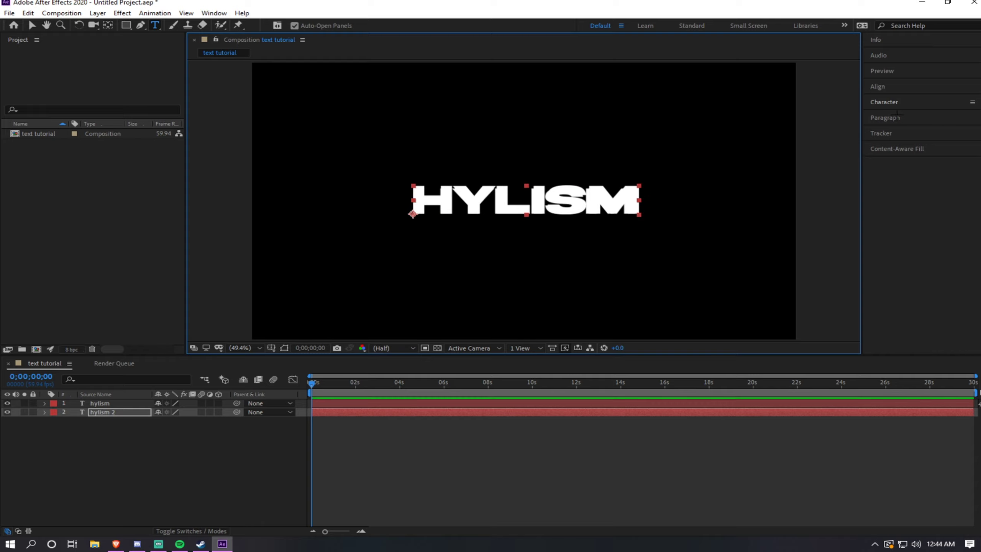
Step: Set the fill color of the hylism 2 text to purple (891CCF)
click(889, 104)
double_click(610, 196)
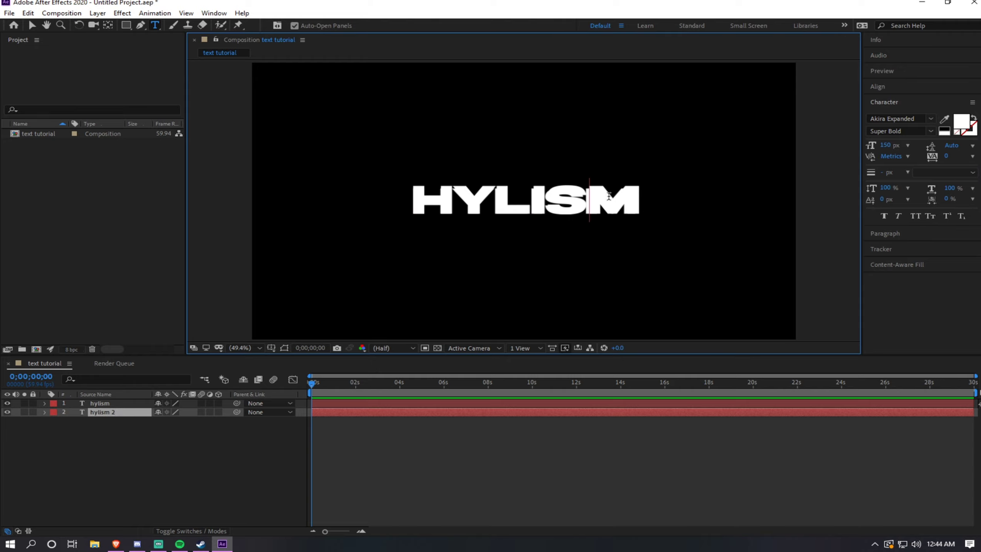
click(961, 121)
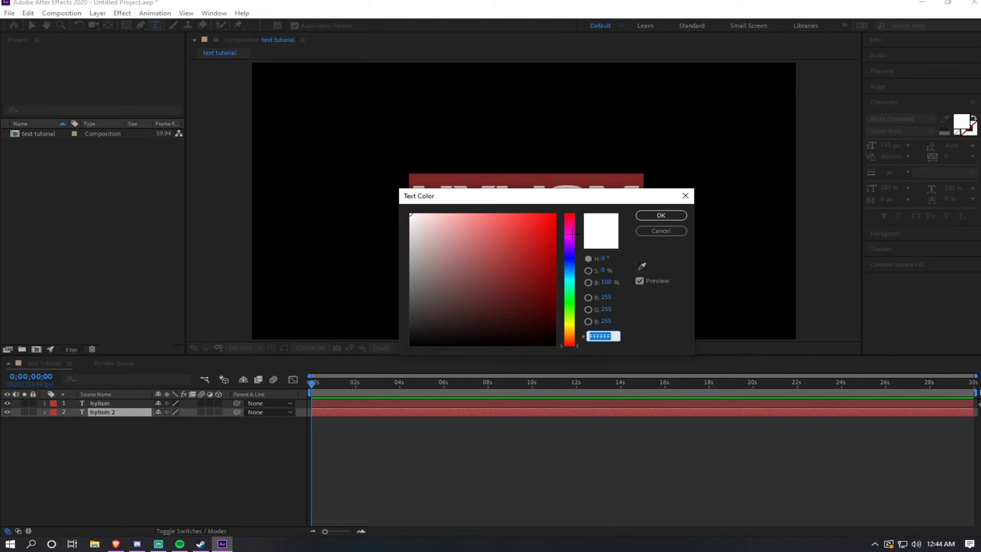
drag(576, 250, 572, 244)
click(548, 229)
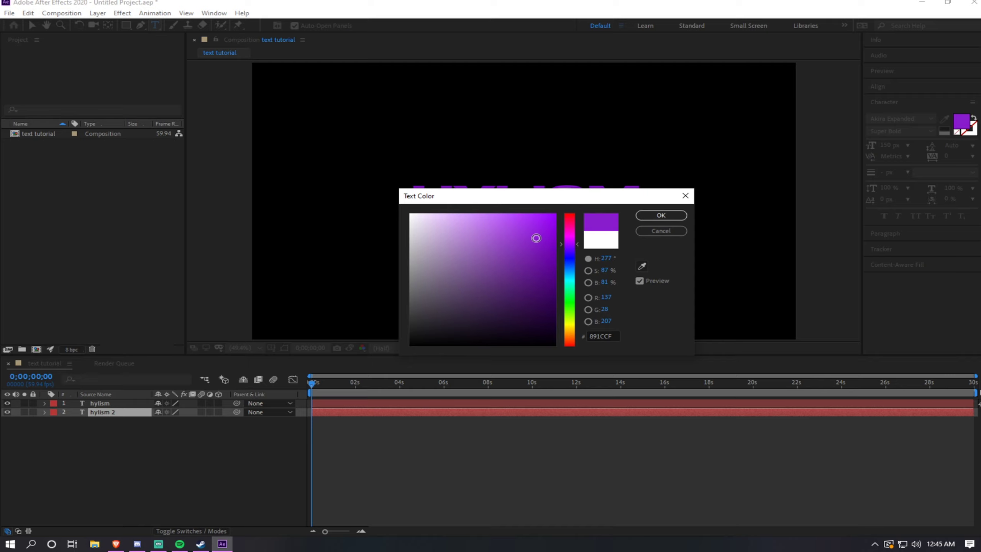
click(663, 216)
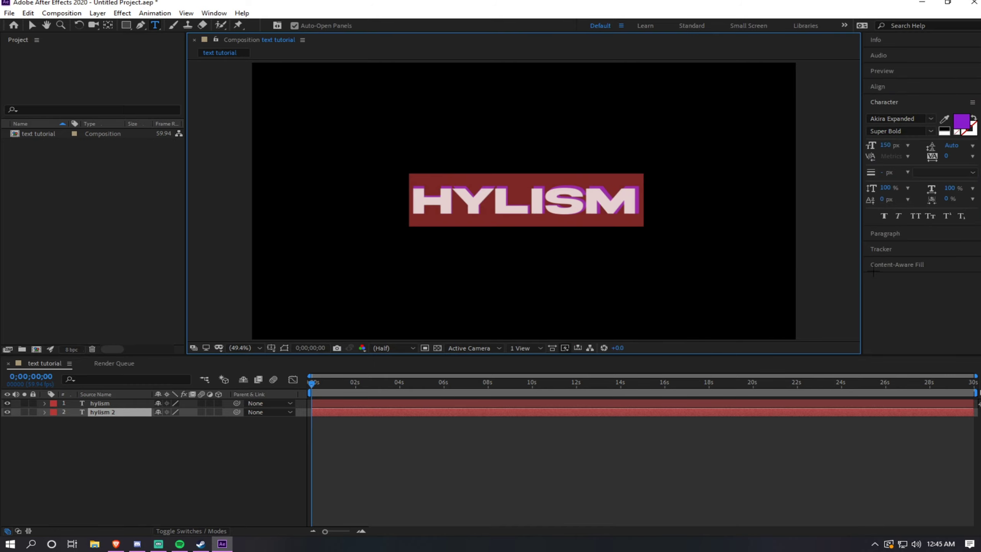
click(897, 264)
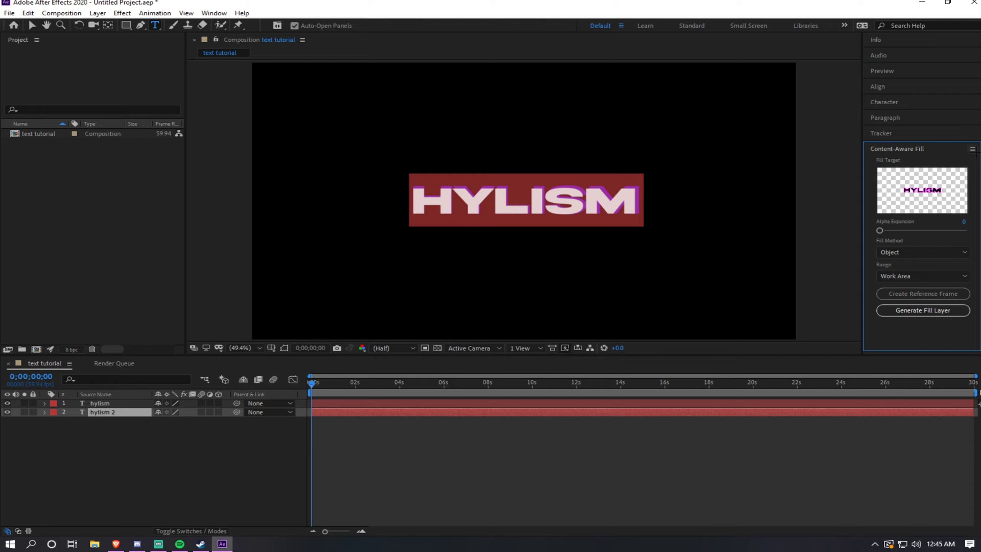
click(960, 148)
click(600, 221)
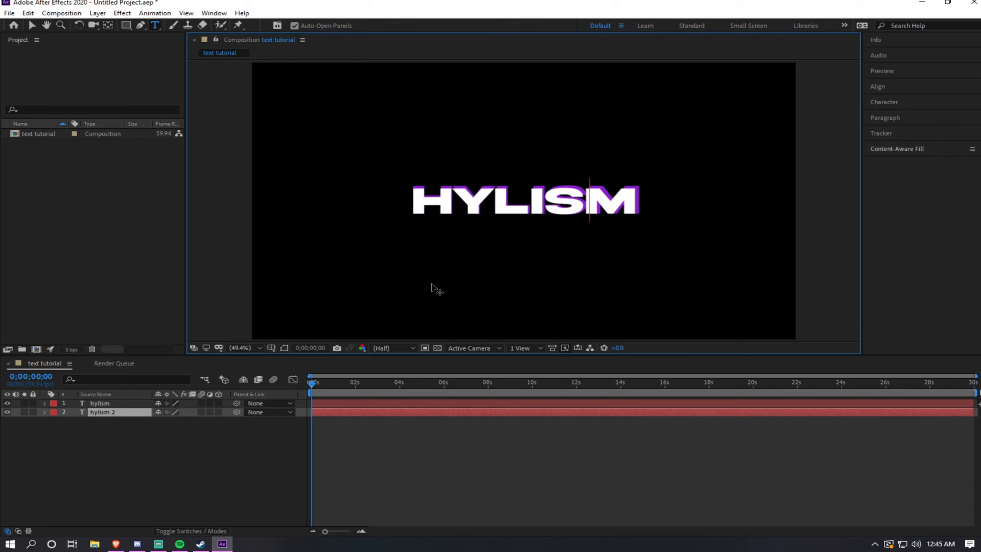
click(635, 203)
drag(640, 203, 408, 205)
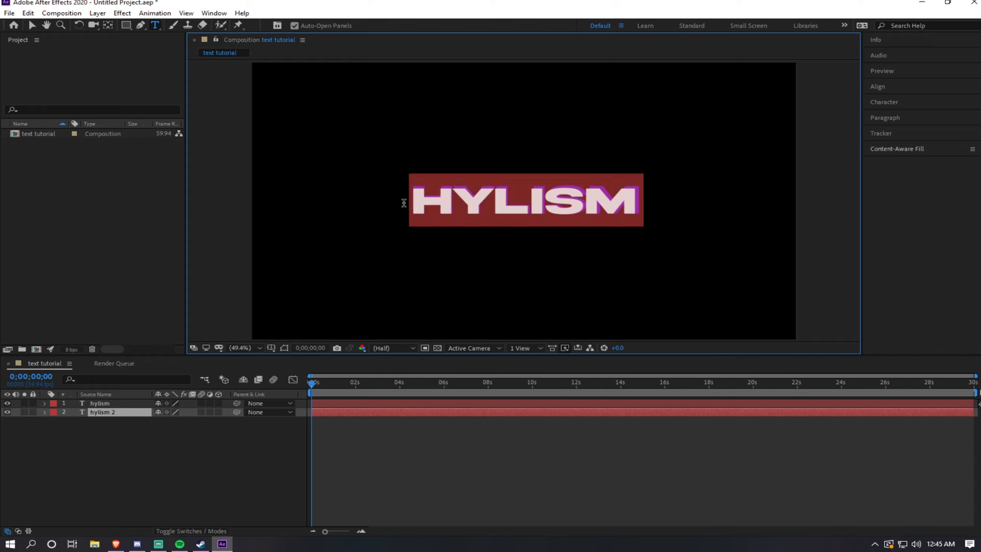
click(558, 209)
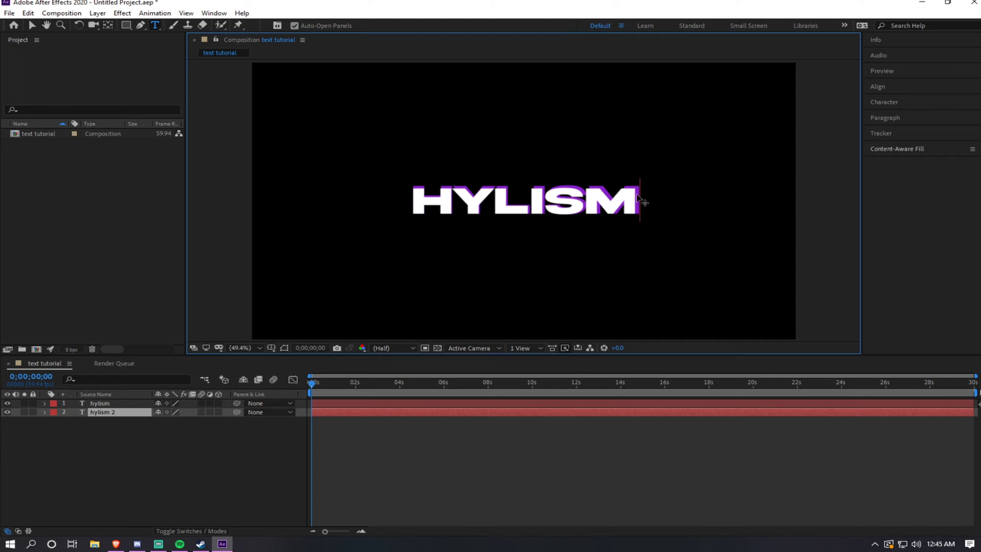
key(ctrl+a)
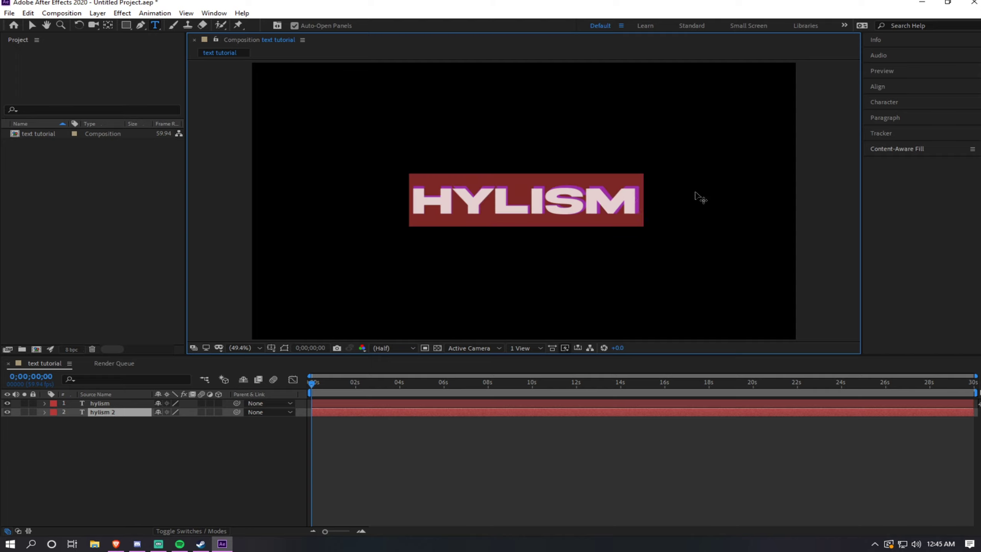
click(619, 191)
click(179, 310)
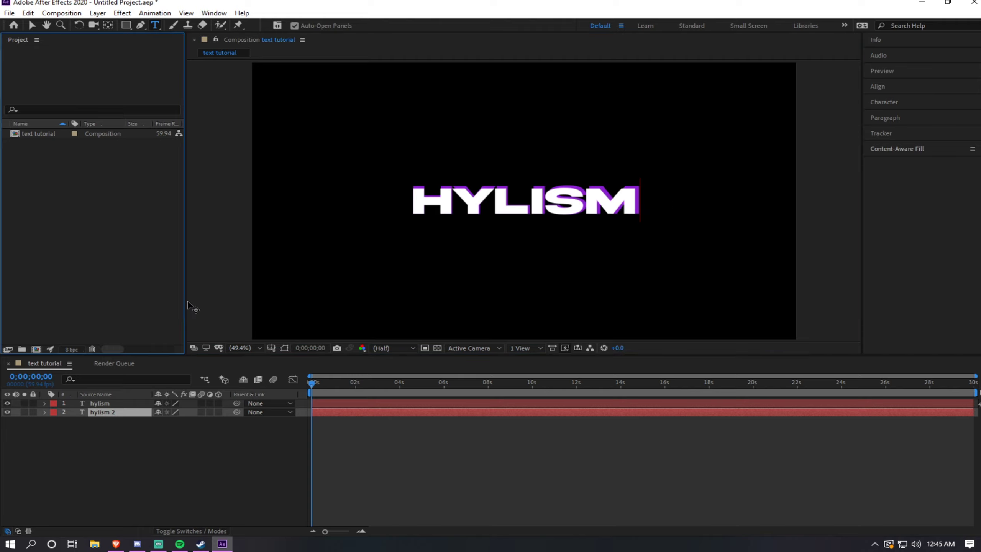
Step: Add a new text layer reading "edited by" and place it just above the HYLISM title
click(125, 434)
right_click(126, 434)
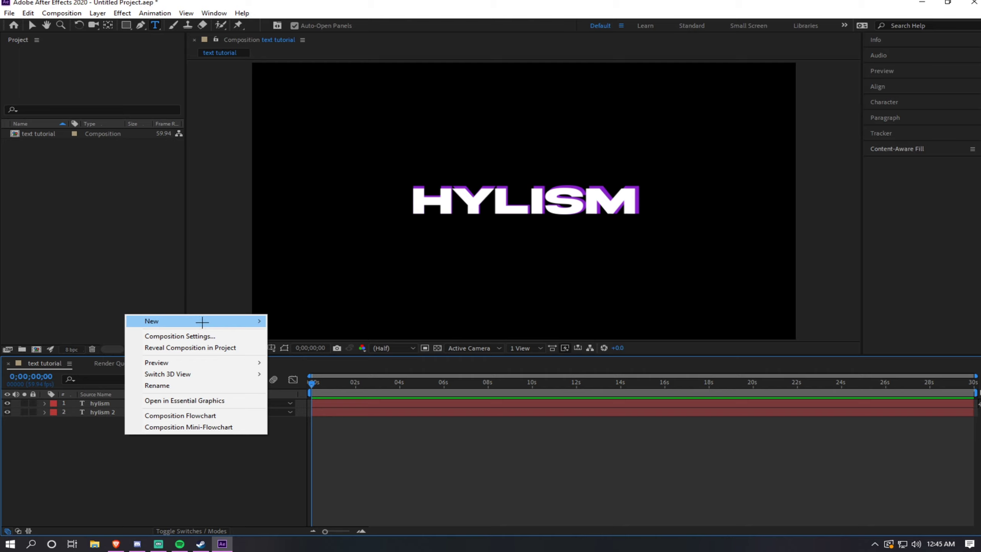
mouse_move(207, 322)
click(307, 336)
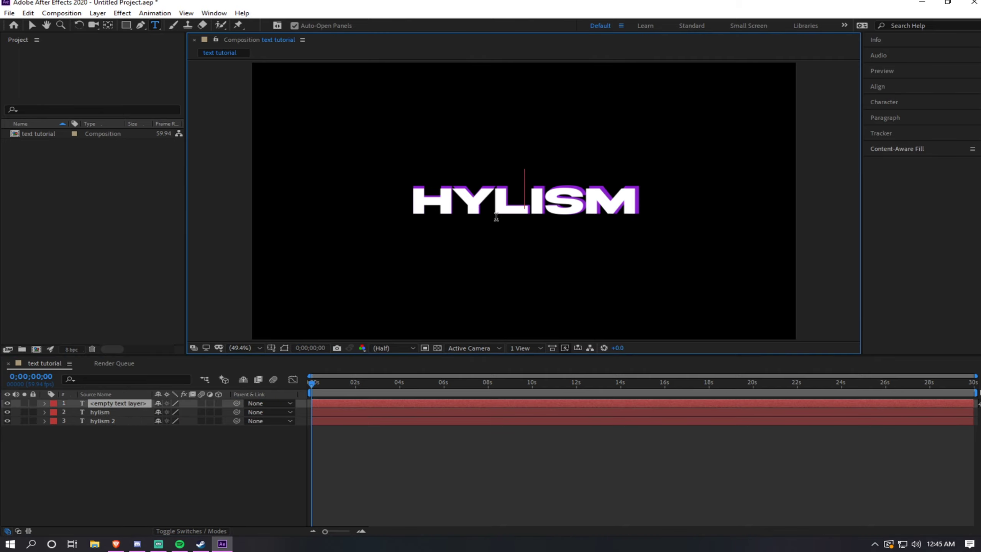
text(editid)
key(BackSpace)
text(e)
key(BackSpace)
key(BackSpace)
key(BackSpace)
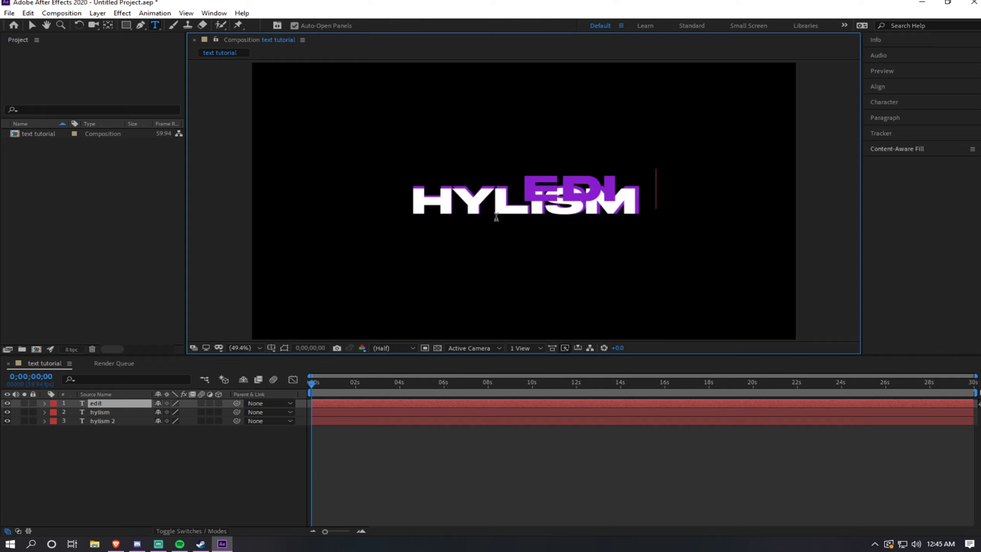
text(ted by)
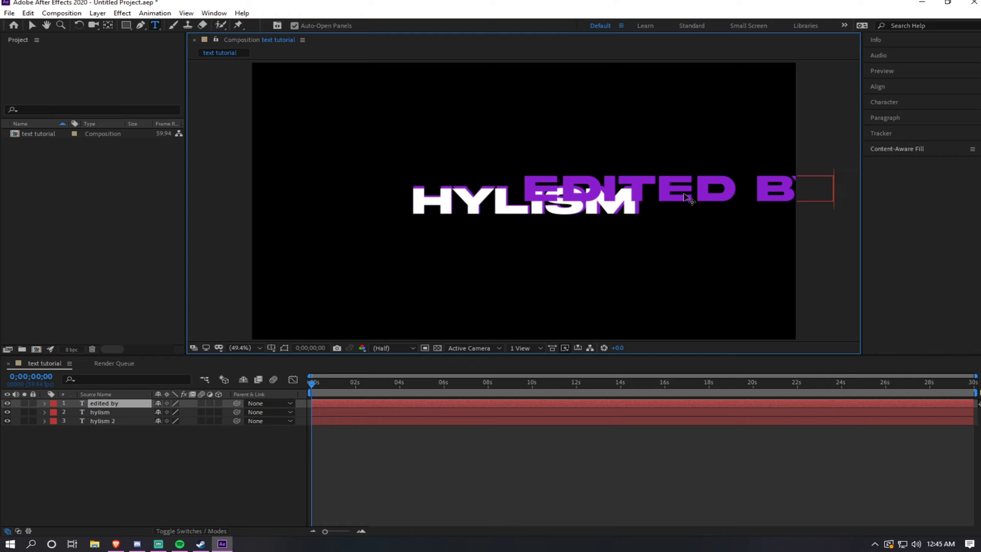
drag(693, 203, 566, 166)
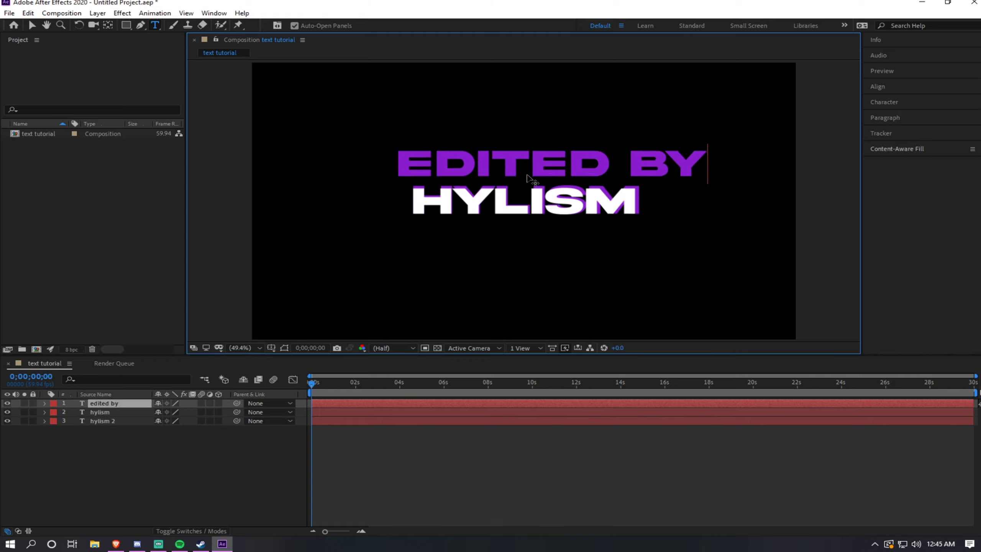
Step: Set the "edited by" text's font size to 70 px and line it up with the left edge of the HYLISM title
click(884, 102)
click(886, 145)
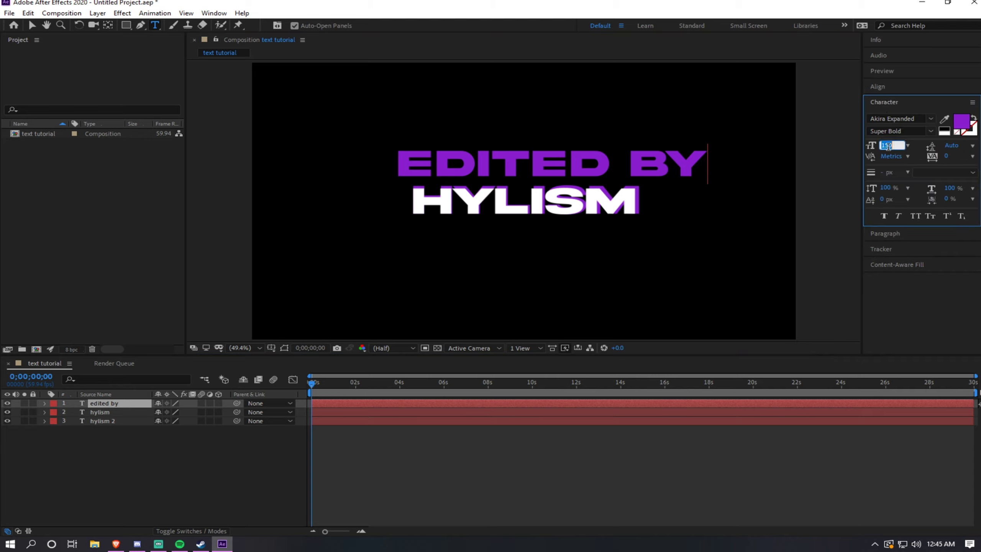
key(BackSpace)
key(Return)
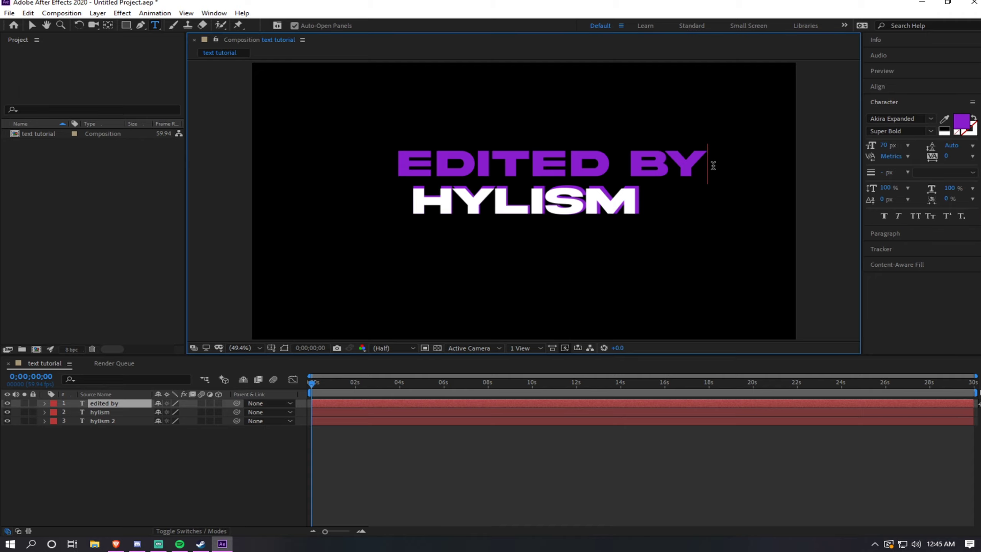
key(ctrl+a)
click(884, 145)
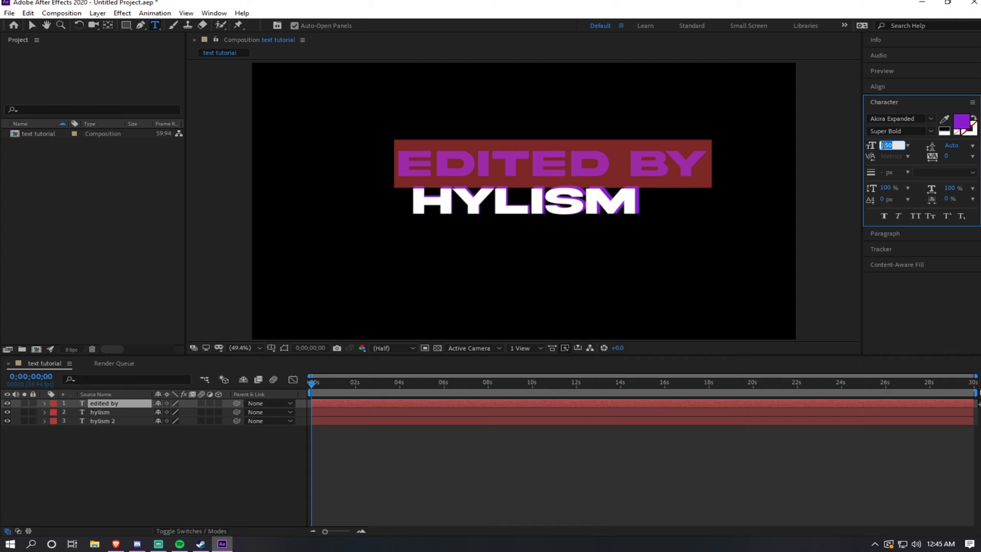
text(70)
key(Return)
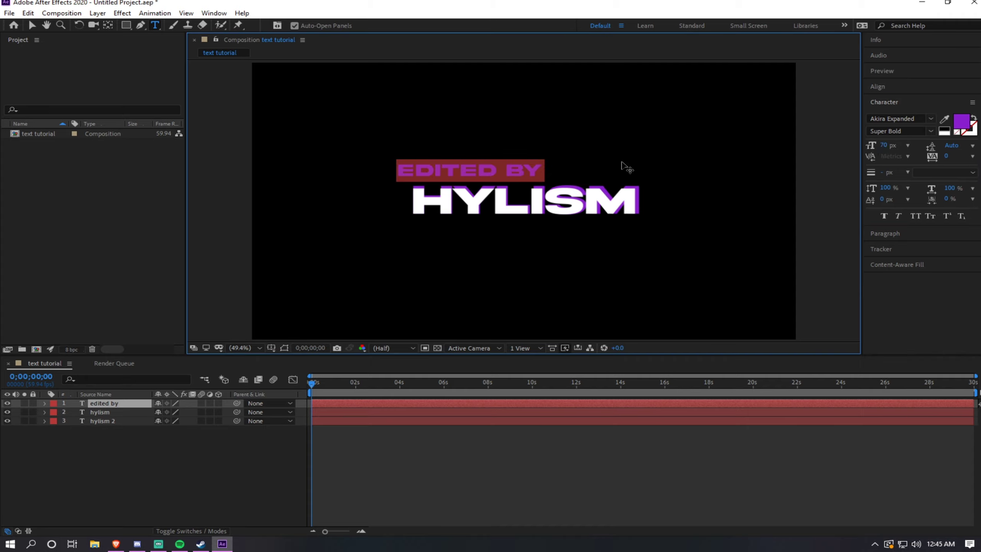
drag(466, 170, 482, 174)
Step: Set the fill color of the "edited by" text to white (FFFFFF)
double_click(483, 177)
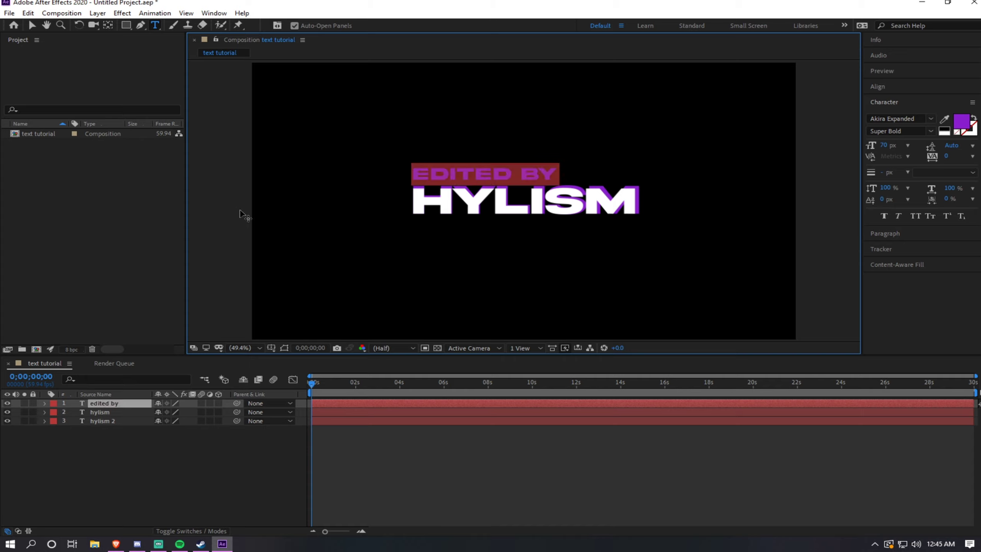
click(962, 123)
drag(535, 239, 346, 202)
click(660, 215)
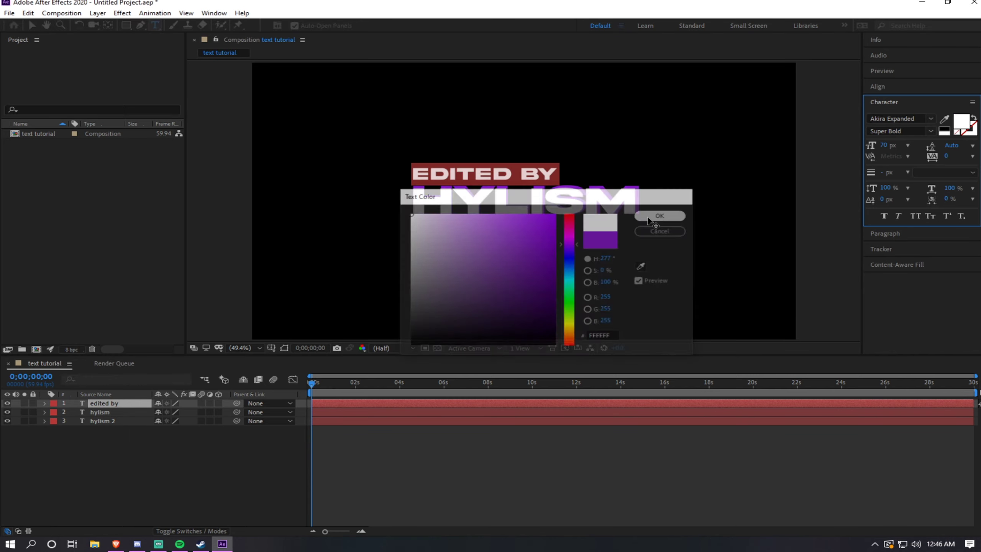
Step: Duplicate the "edited by" text layer, keep the copy directly below the original and stretch the copy slightly beyond the white text
click(520, 189)
drag(561, 178, 537, 190)
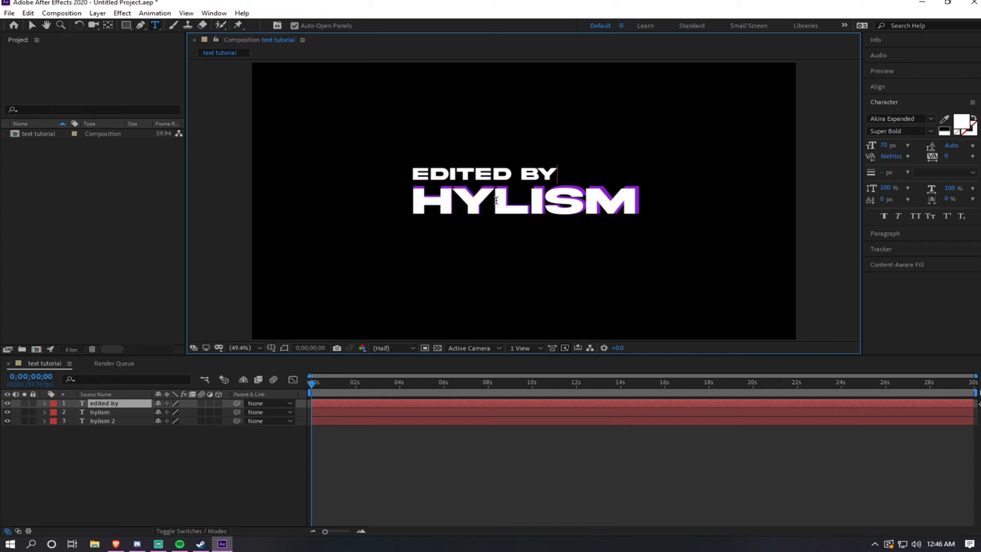
mouse_move(560, 172)
mouse_down()
mouse_move(410, 174)
mouse_move(558, 170)
mouse_up()
click(115, 403)
key(ctrl+d)
drag(119, 403, 121, 415)
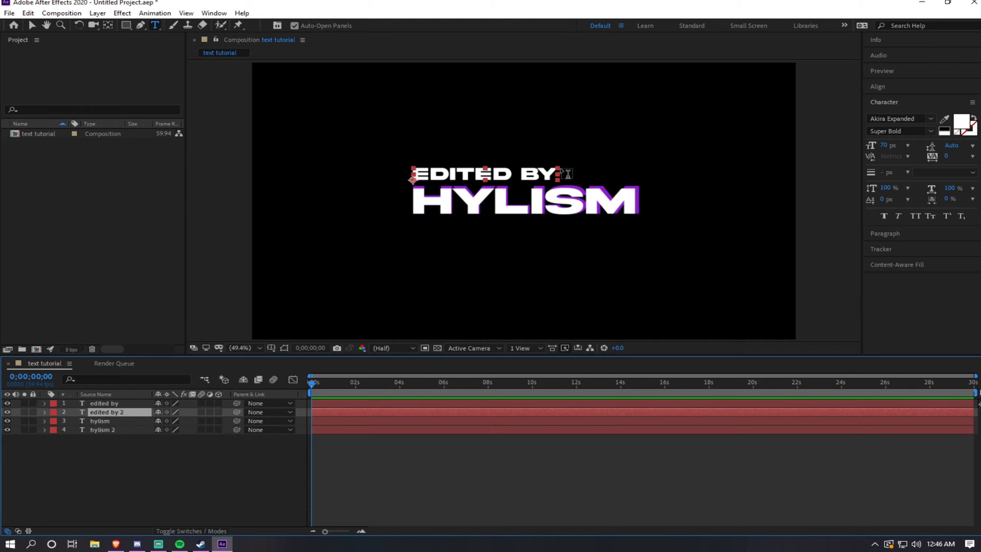
drag(557, 168, 561, 167)
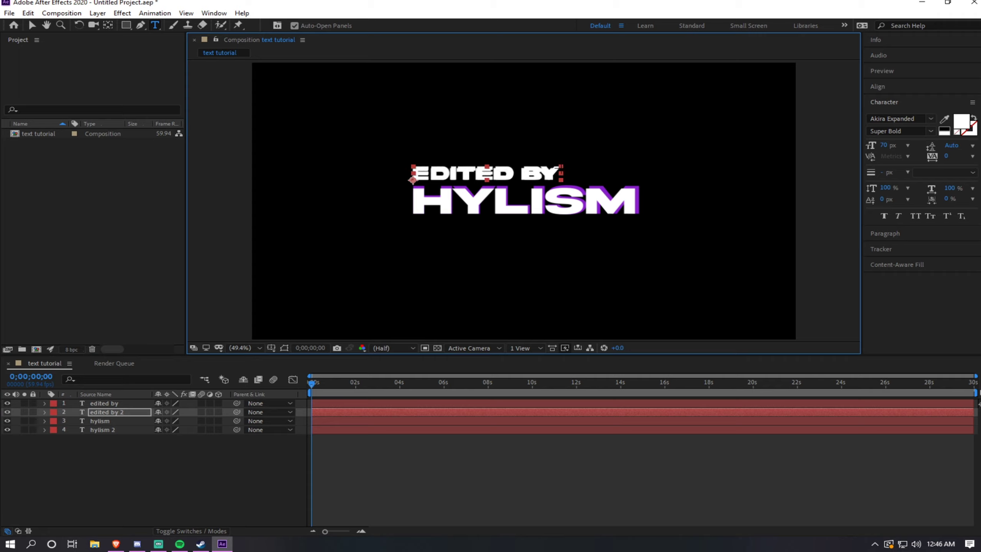
Step: Set the fill color of the "edited by 2" text to purple (891DCD), sampled from the title's purple offset copy
double_click(535, 176)
triple_click(537, 178)
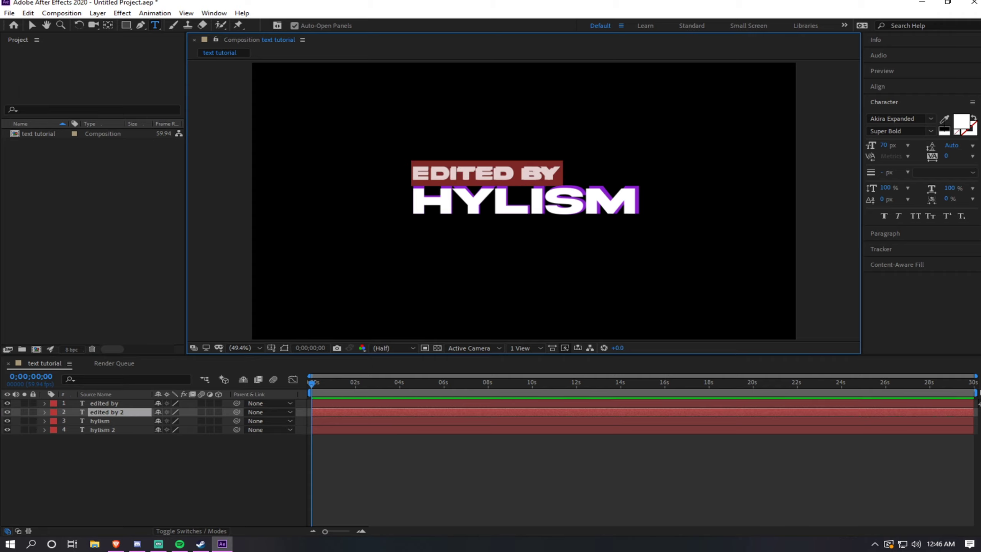
click(961, 125)
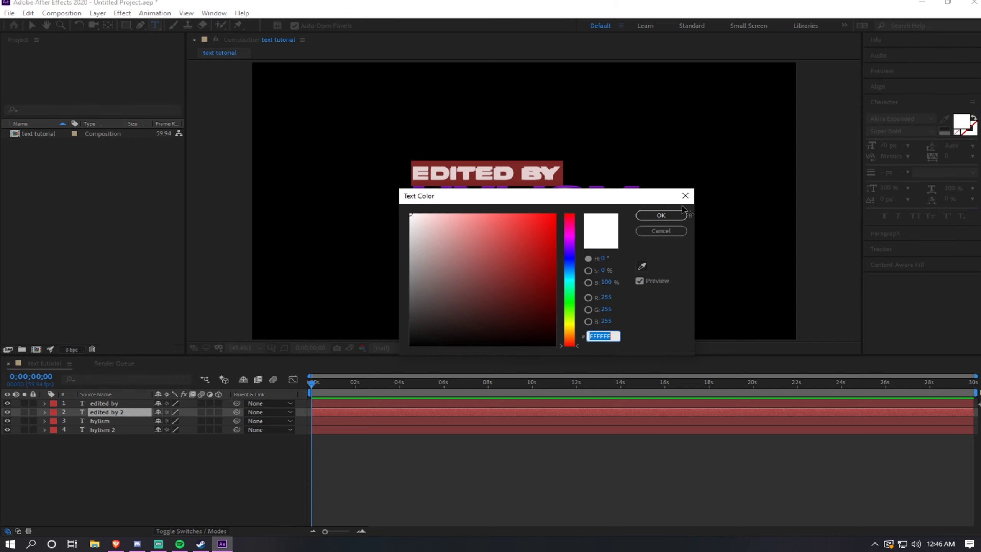
text(313131)
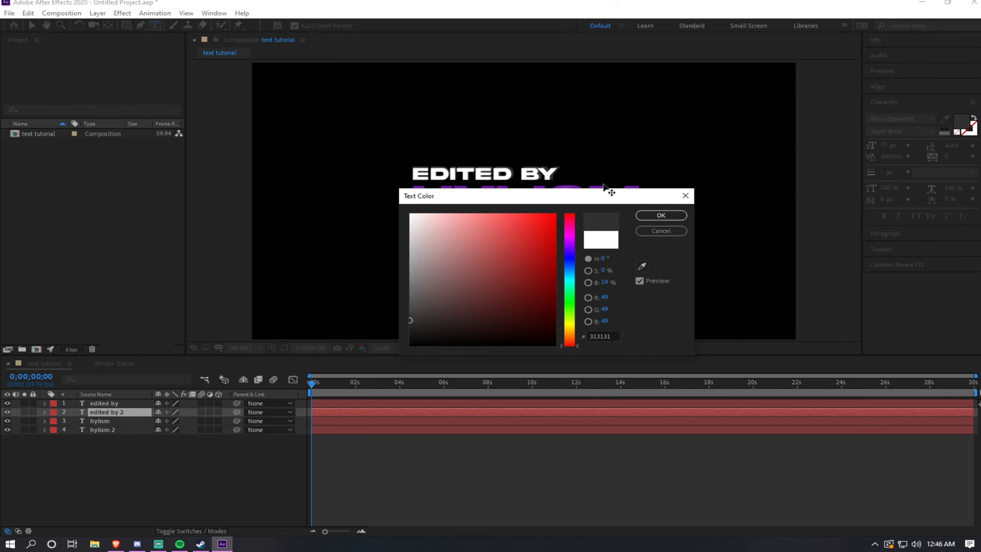
click(642, 266)
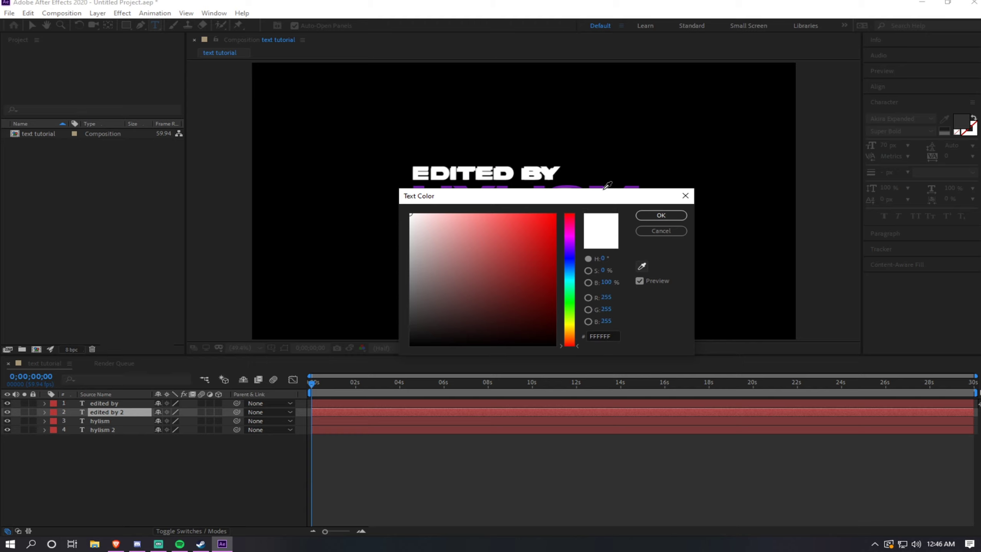
click(578, 184)
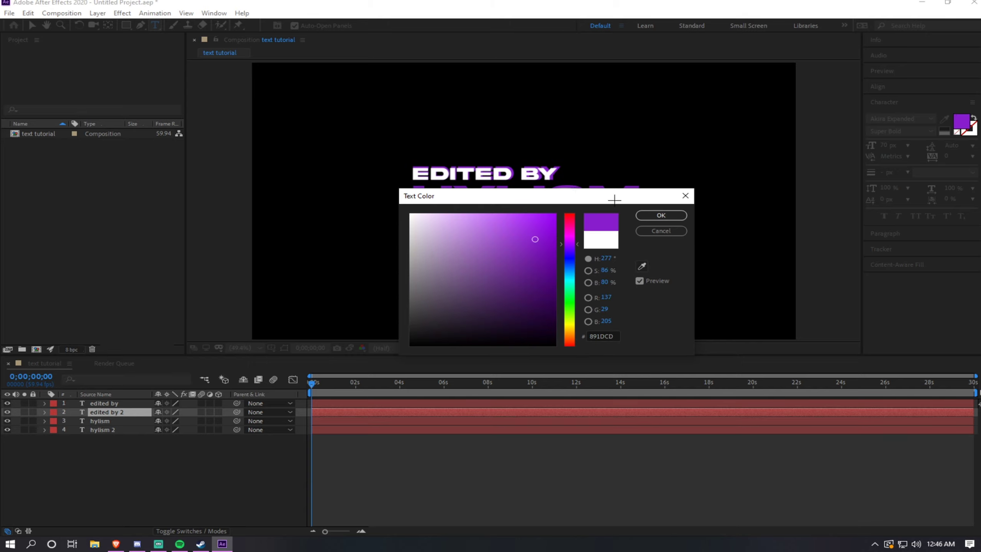
click(661, 215)
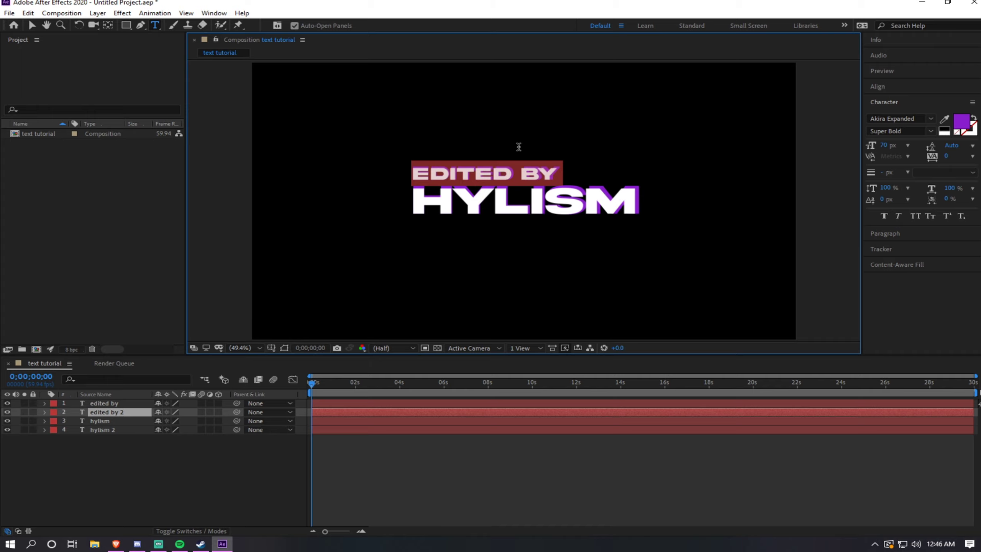
click(513, 160)
mouse_move(560, 173)
mouse_down()
mouse_move(404, 169)
mouse_move(565, 172)
mouse_up()
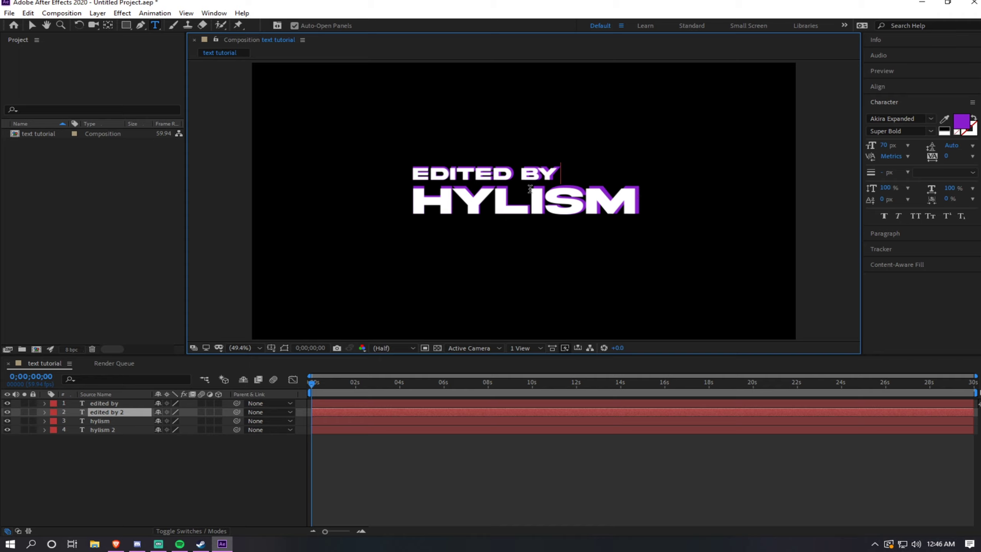
mouse_move(410, 172)
mouse_down()
mouse_move(564, 173)
mouse_move(410, 172)
mouse_up()
click(175, 283)
click(211, 286)
Step: Create a new empty text layer and move it to the top of the layer stack
right_click(102, 457)
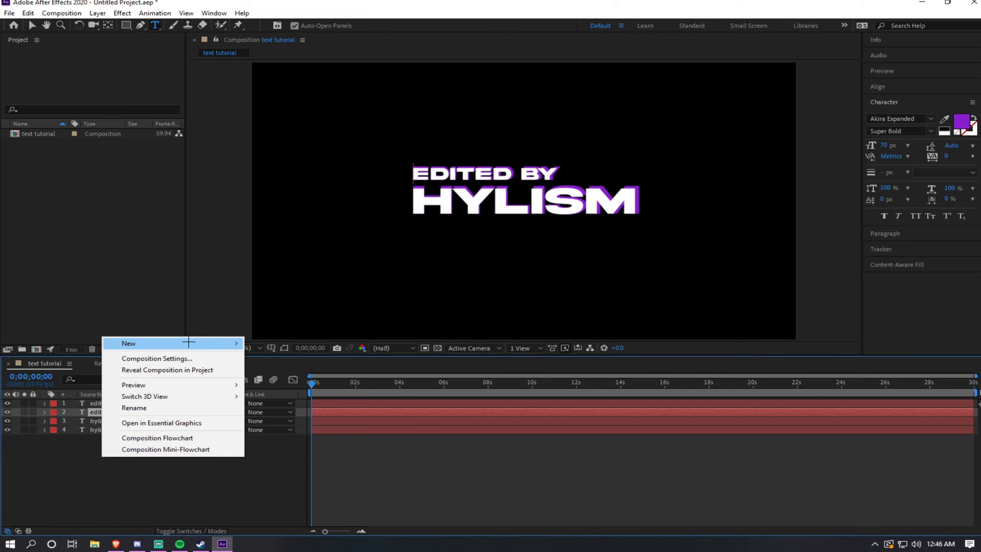
mouse_move(188, 340)
click(271, 359)
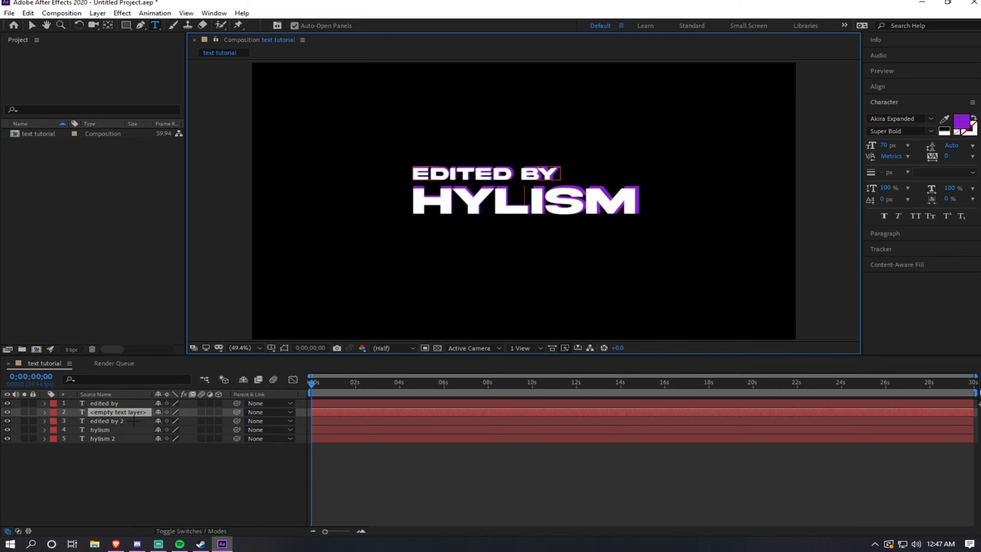
drag(129, 407, 128, 399)
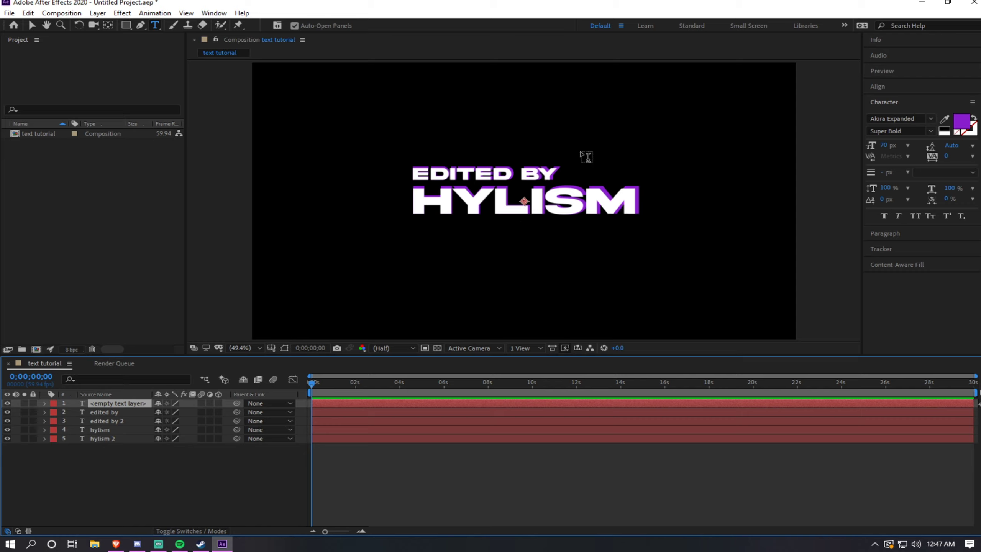
Step: Add a text layer reading "Hylism" in the empty area above the main title
click(584, 140)
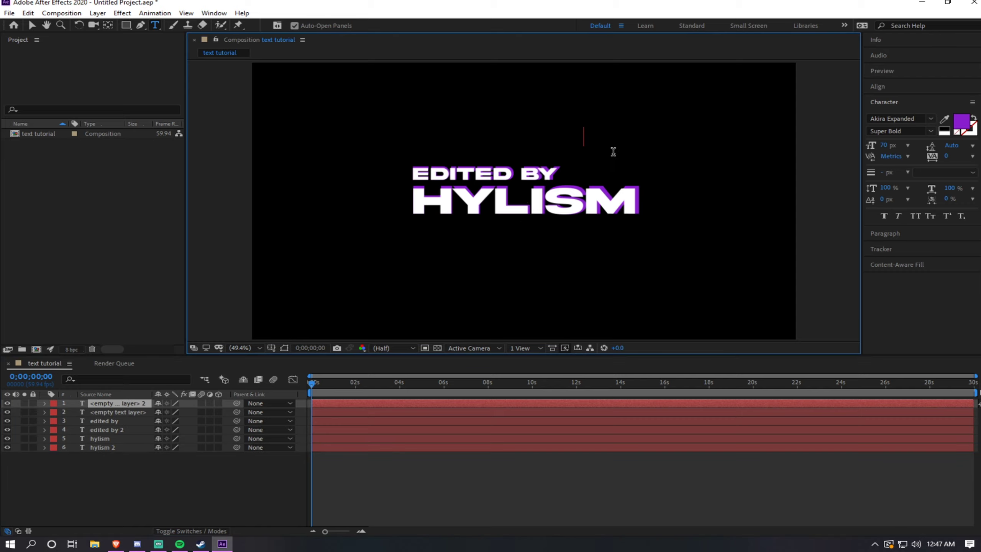
text(Hylism)
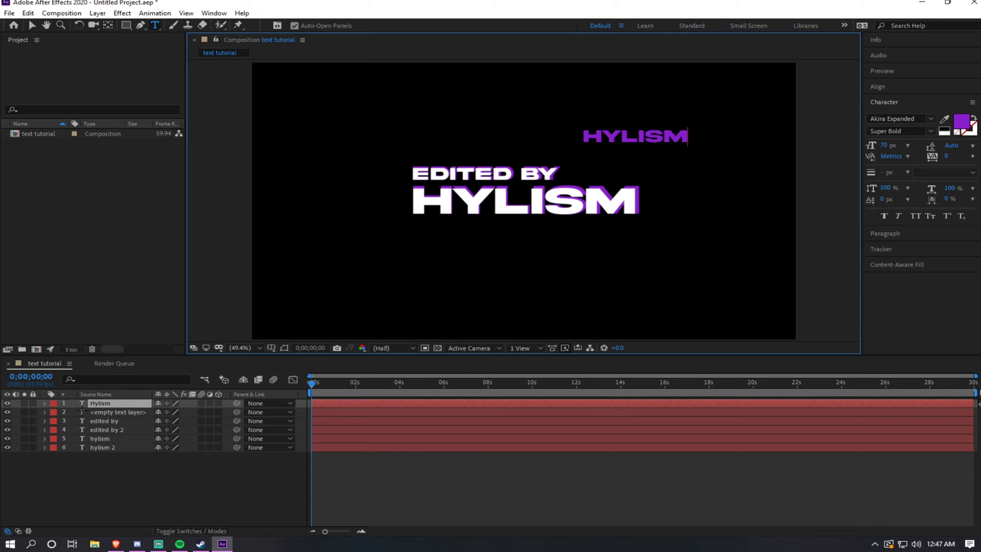
click(80, 476)
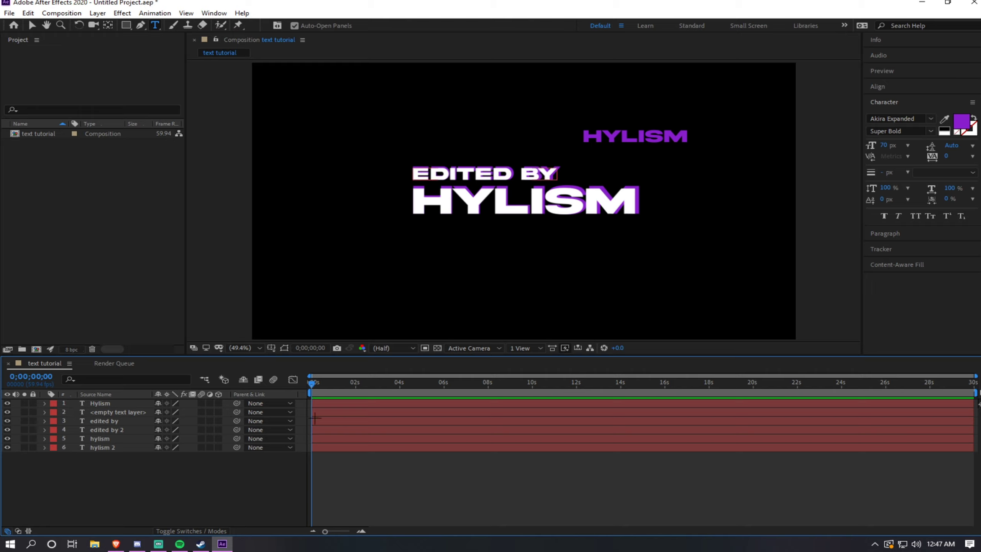
Step: Delete the leftover empty text layer
click(328, 412)
right_click(328, 411)
key(Escape)
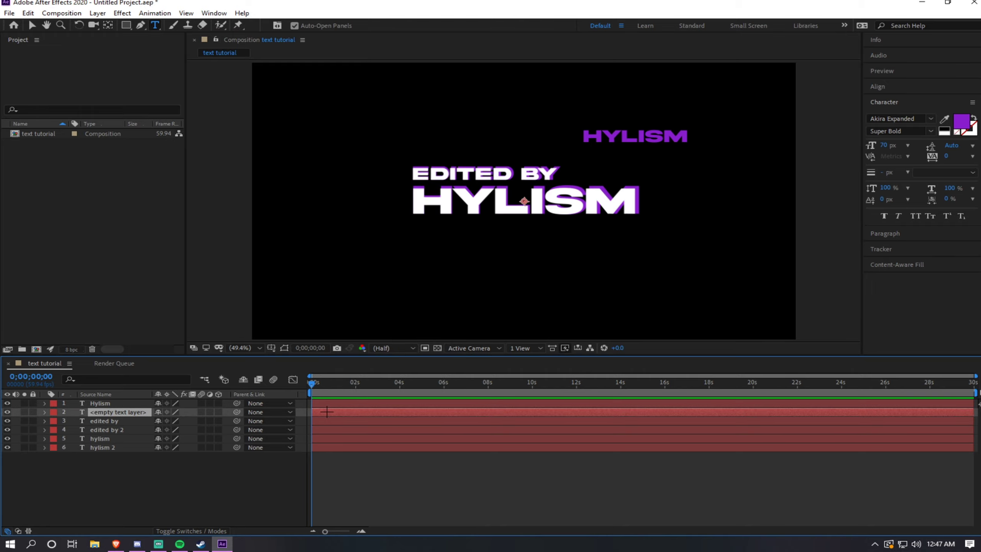
key(Delete)
Step: Set the new purple "Hylism" text's font size to 240 px and center it over the main title
click(637, 132)
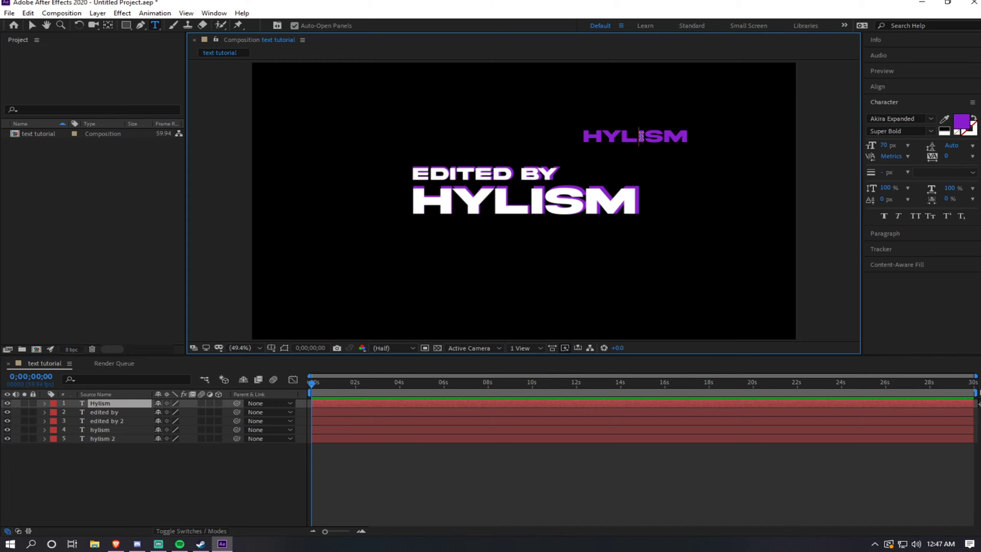
drag(659, 145, 543, 208)
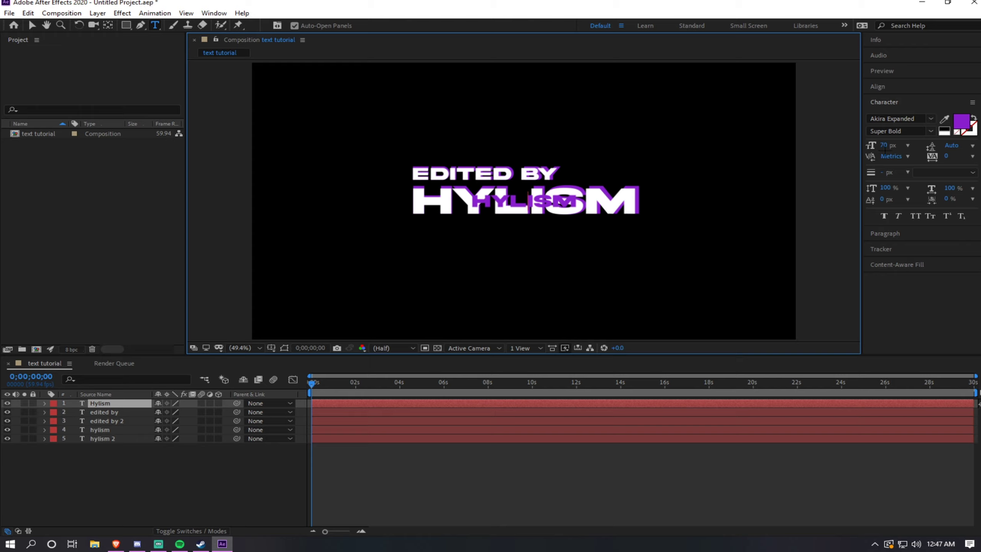
double_click(567, 202)
click(889, 146)
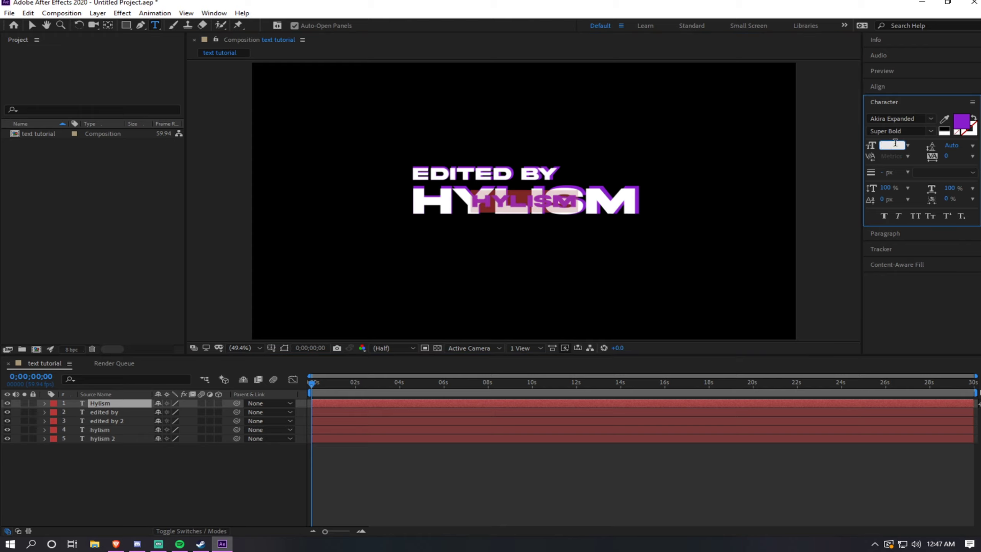
text(240)
key(Return)
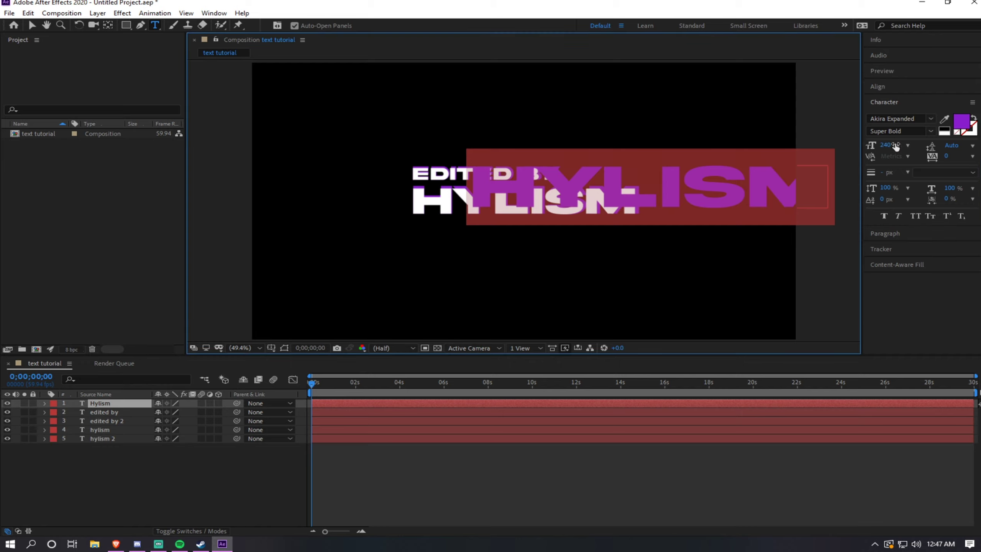
drag(704, 188, 612, 196)
Step: Change the large "Hylism" text's font to Amertha PERSONAL USE ONLY and center it over the main title again
double_click(614, 197)
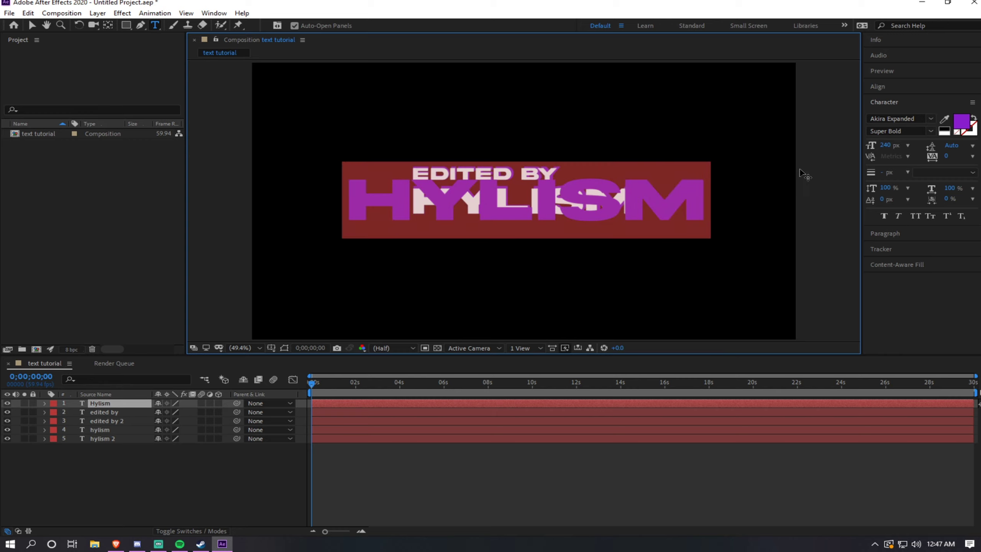
click(931, 118)
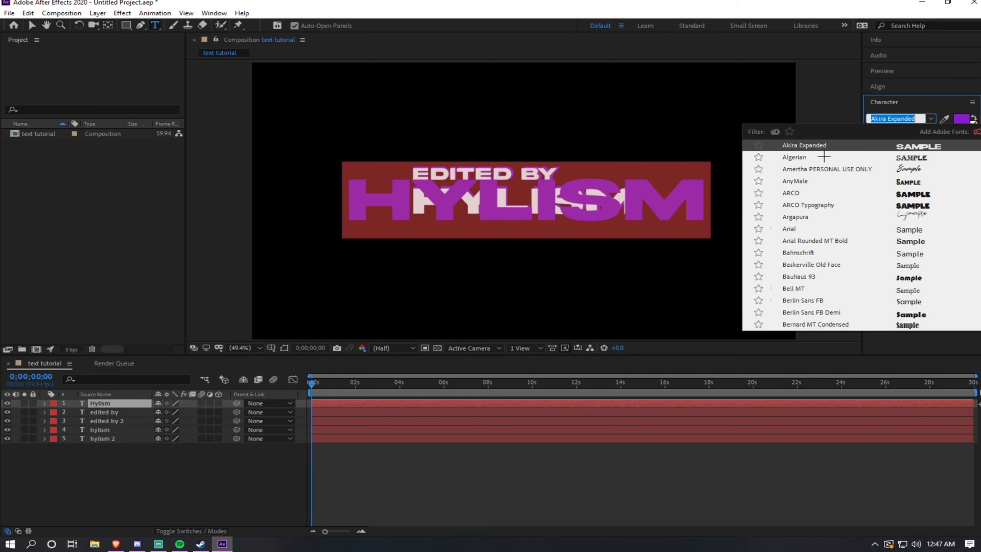
click(811, 169)
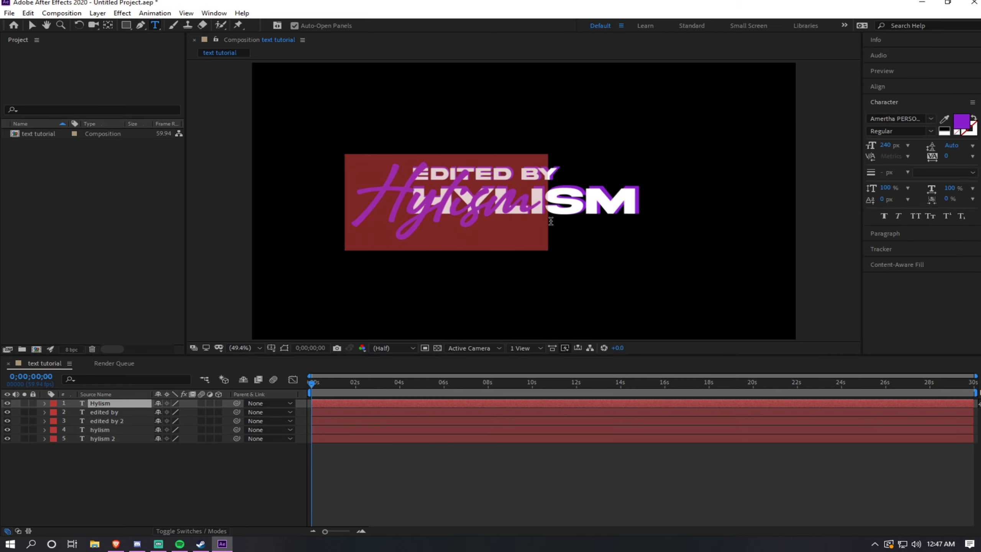
drag(459, 212, 525, 209)
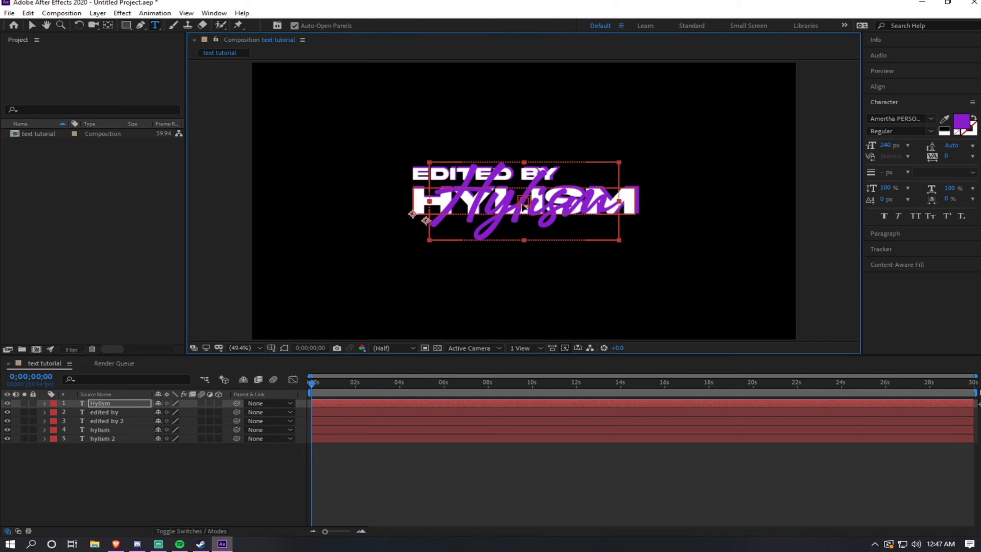
Step: Move the script "Hylism" layer to the bottom of the layer stack, behind all other text
double_click(524, 208)
click(569, 186)
drag(555, 202, 436, 197)
drag(110, 403, 108, 440)
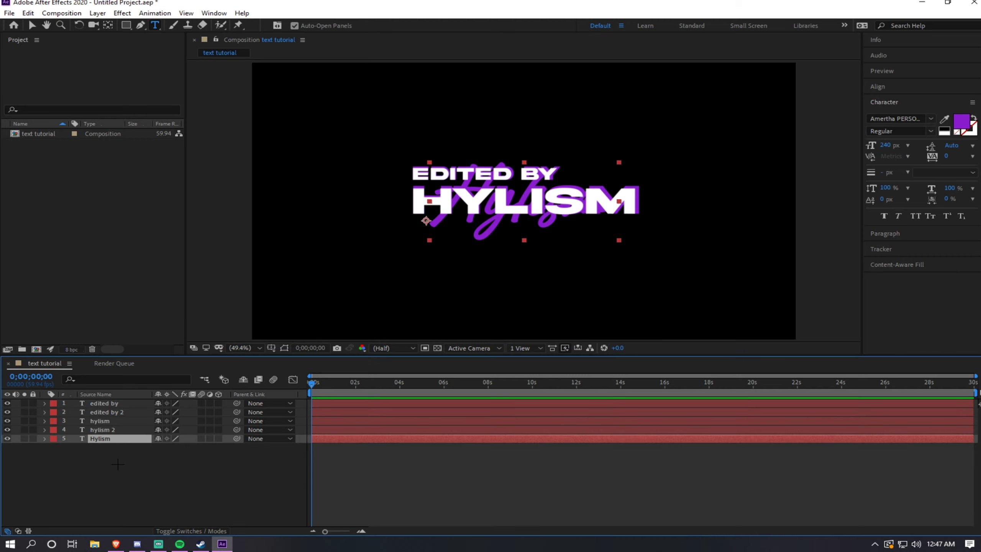
Step: Scale up the script "Hylism" text so it extends past the main title and recenter it behind the title
click(518, 224)
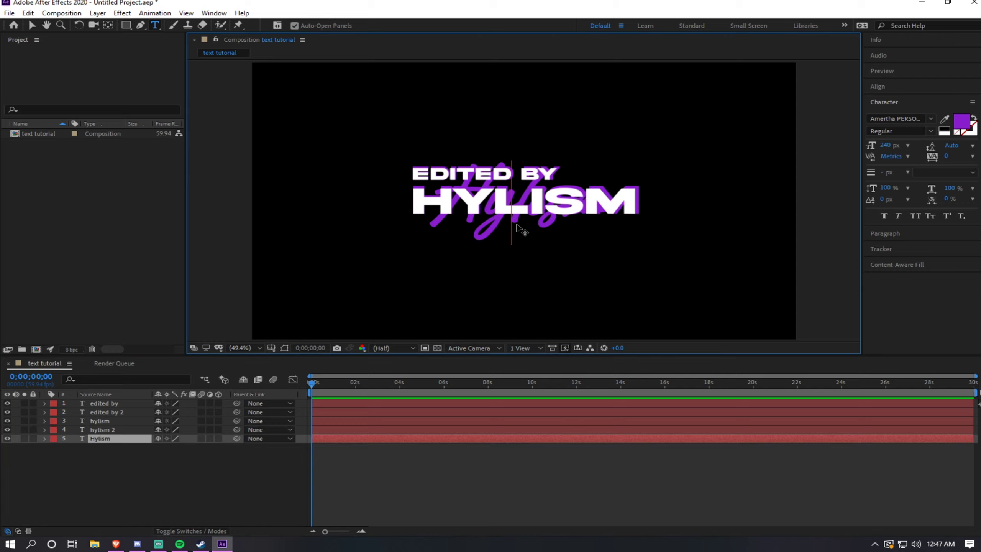
click(572, 224)
click(376, 439)
drag(619, 162, 681, 146)
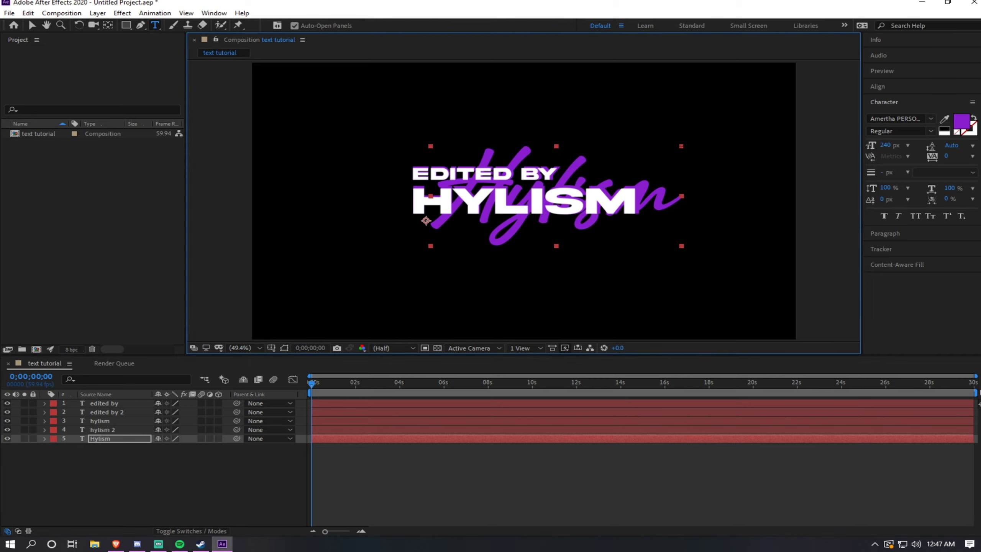
drag(667, 187, 634, 191)
Step: Set the fill color of the script "Hylism" text to blue (2641B8)
click(603, 209)
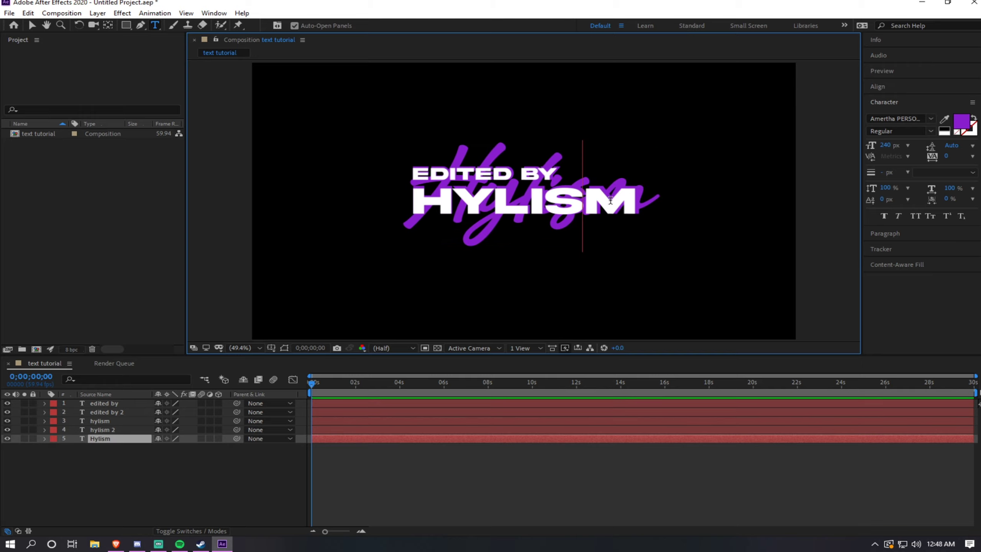
key(ctrl+a)
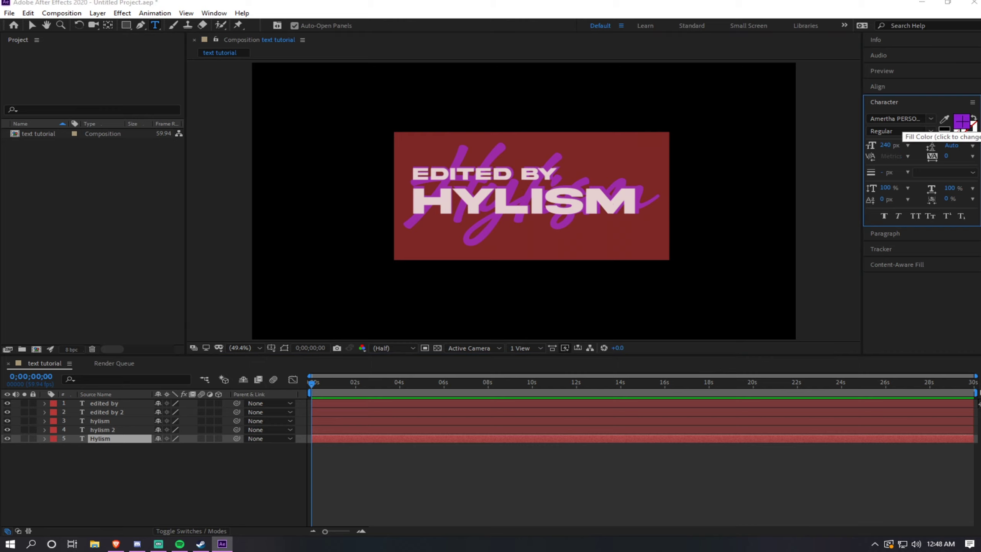
click(962, 122)
mouse_move(536, 242)
mouse_down()
mouse_move(524, 285)
mouse_move(535, 248)
mouse_move(572, 261)
mouse_move(527, 244)
mouse_up()
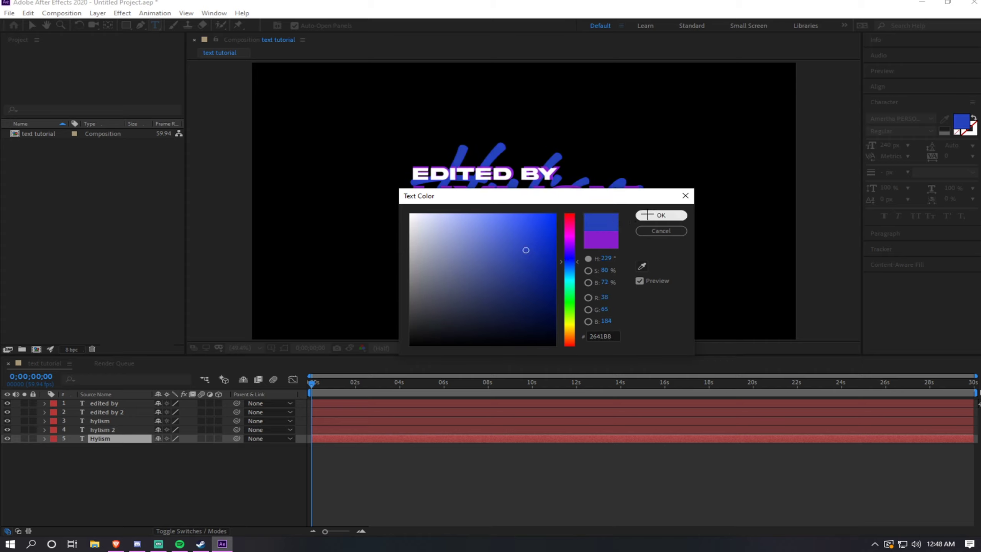
click(661, 215)
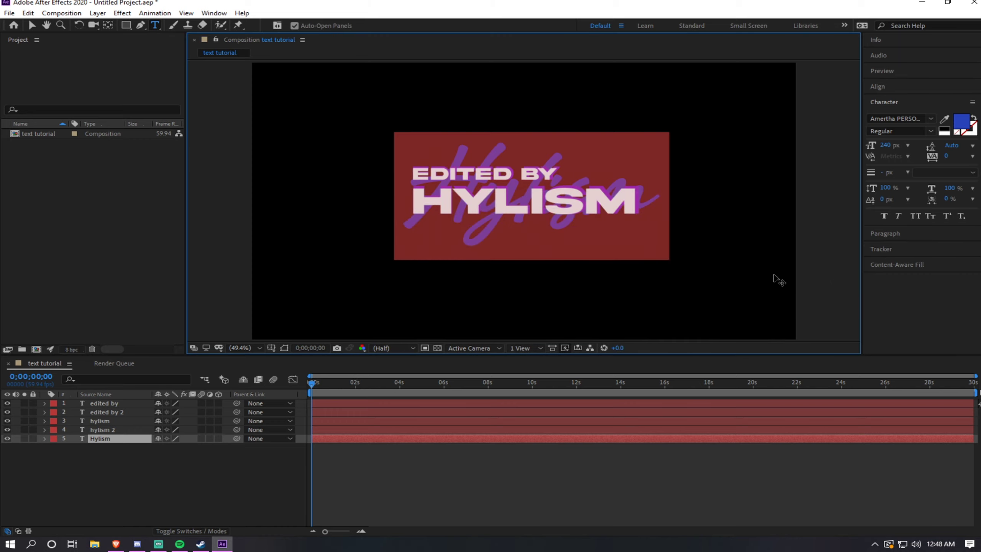
click(641, 199)
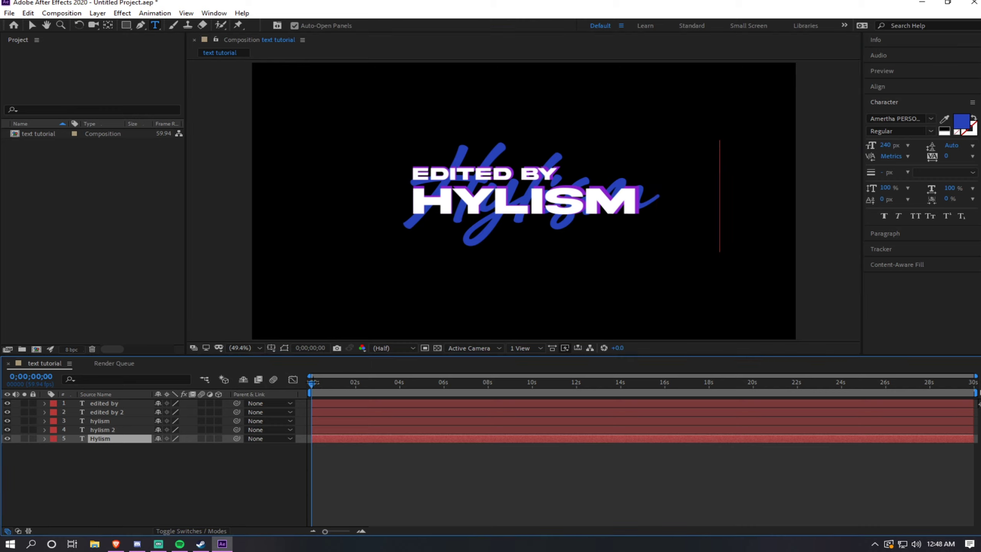
Step: Finish editing the script text and briefly play back the composition to preview the layout
key(Escape)
key(space)
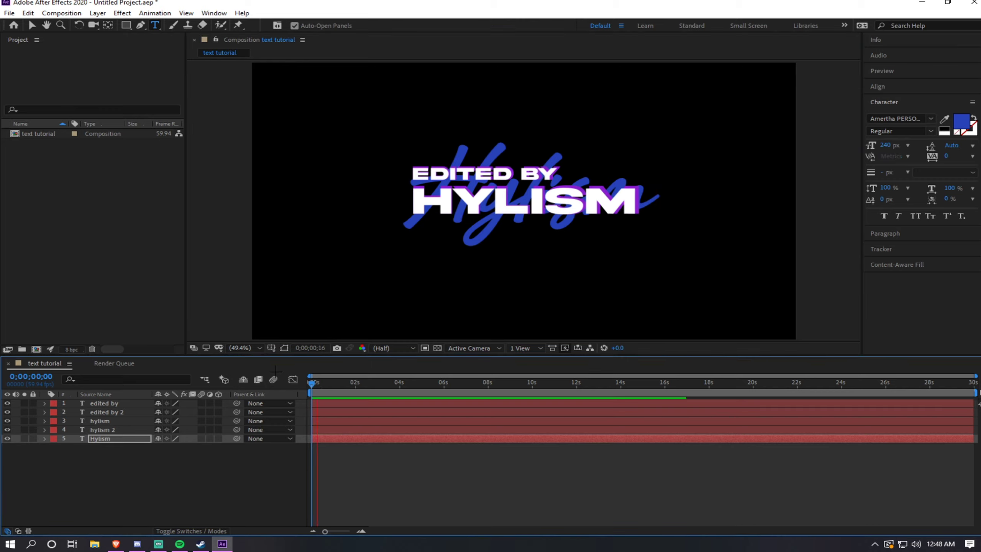
key(space)
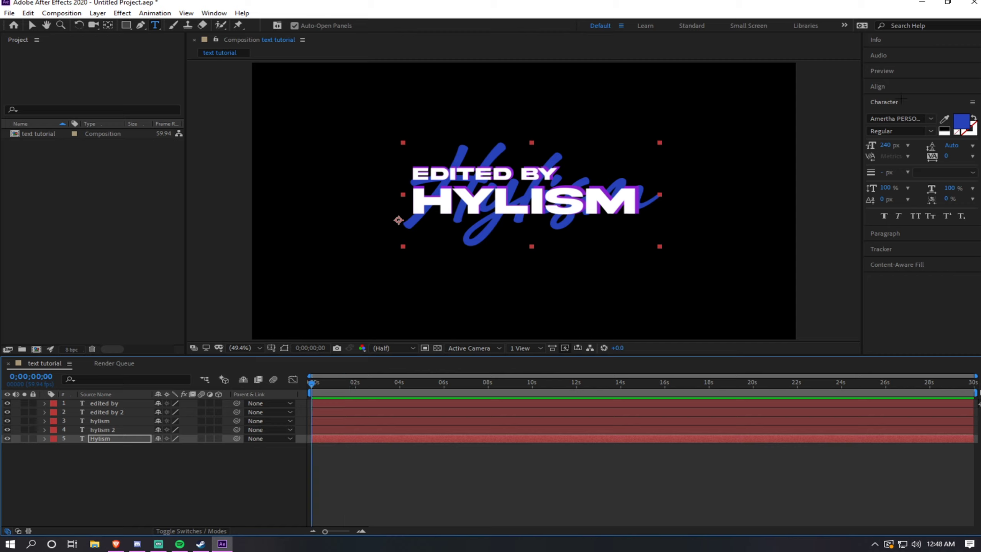
Step: Close the Character panel and switch to the Standard workspace
click(972, 102)
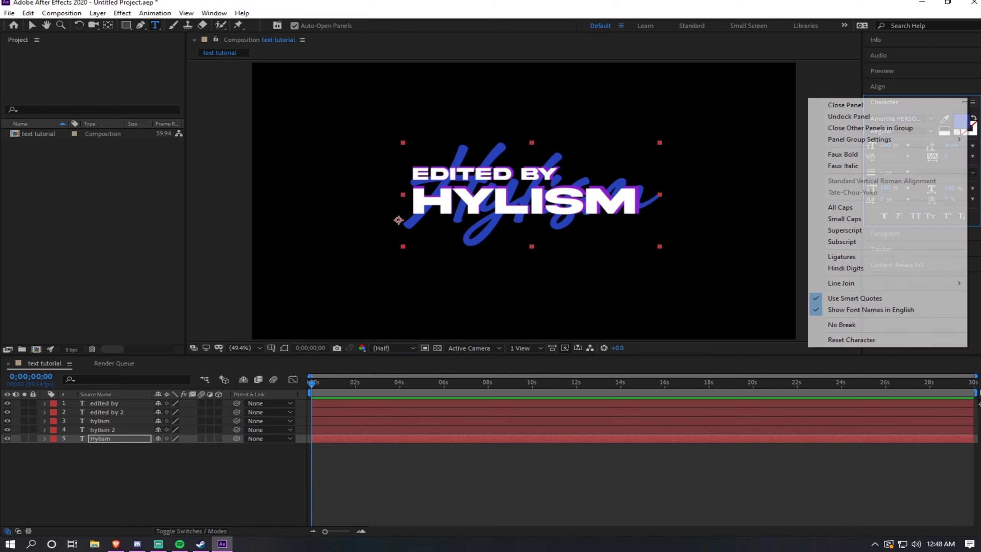
click(842, 100)
click(842, 101)
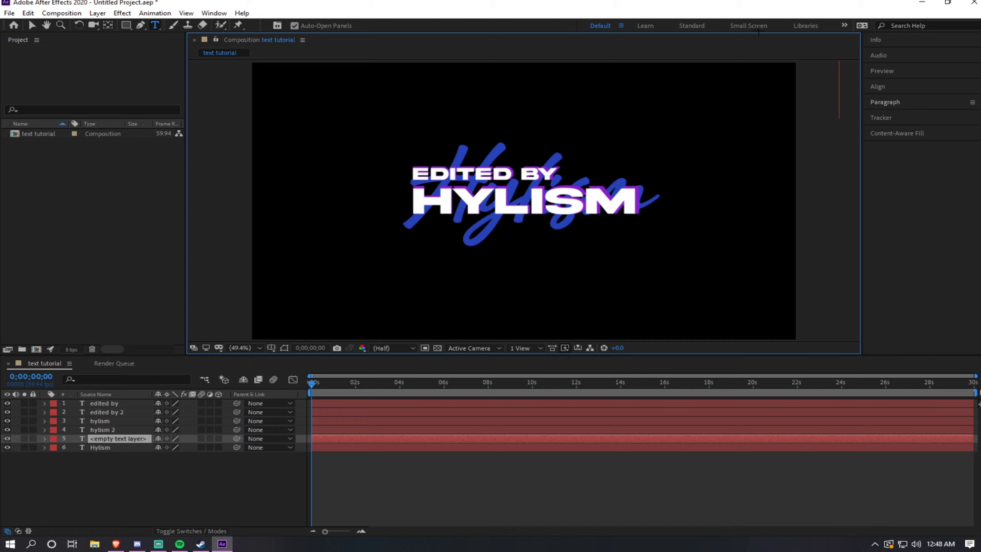
click(691, 26)
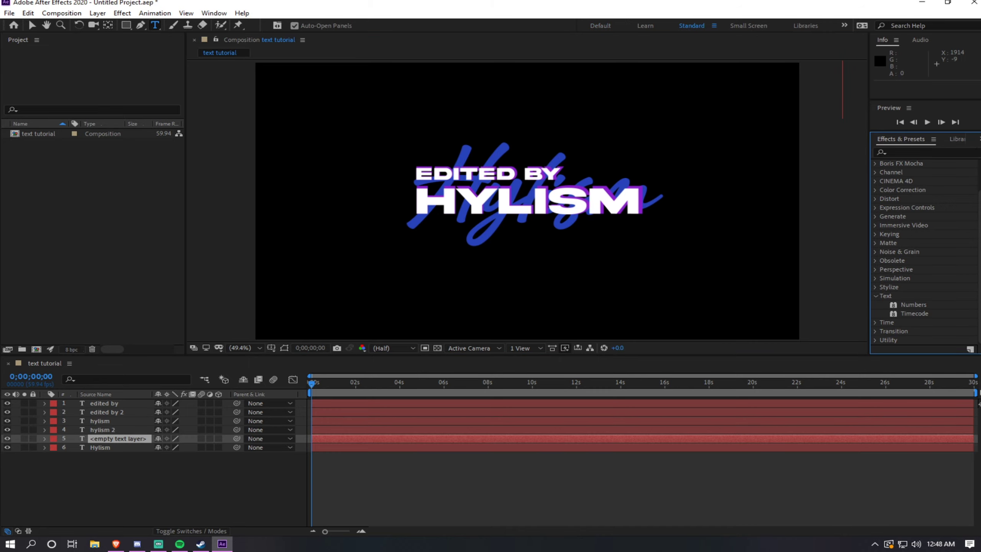
click(601, 25)
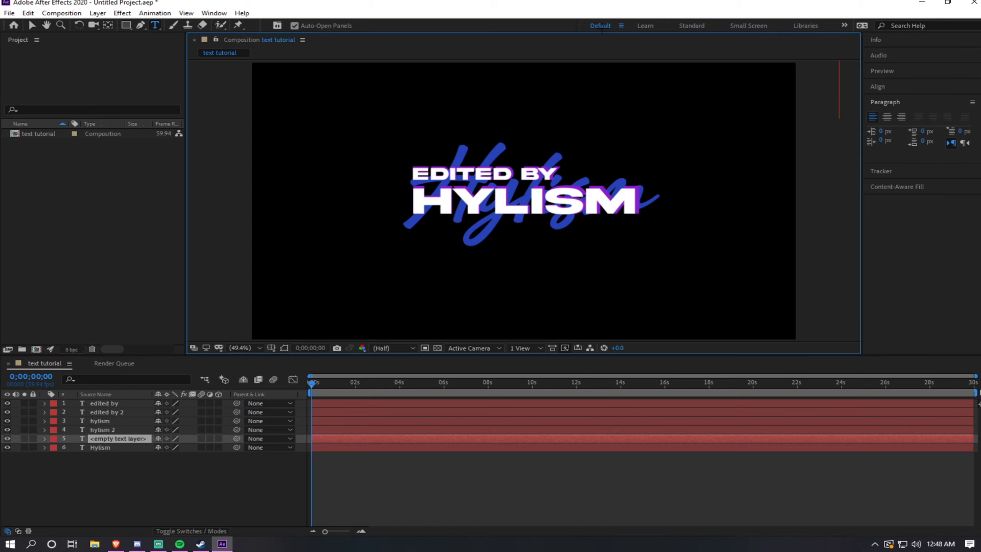
click(691, 26)
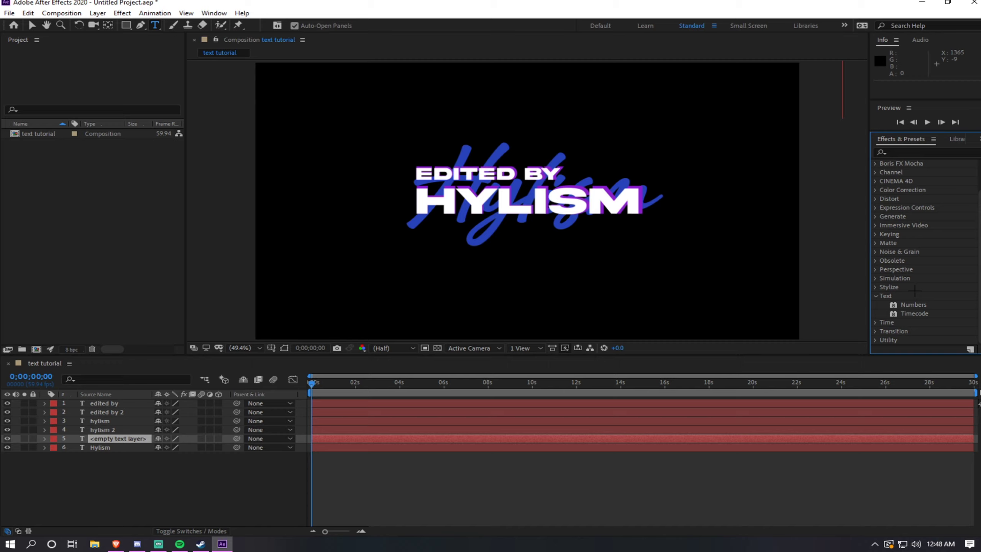
Step: Find the Transform effect and apply it to the blue script "Hylism" layer
click(921, 152)
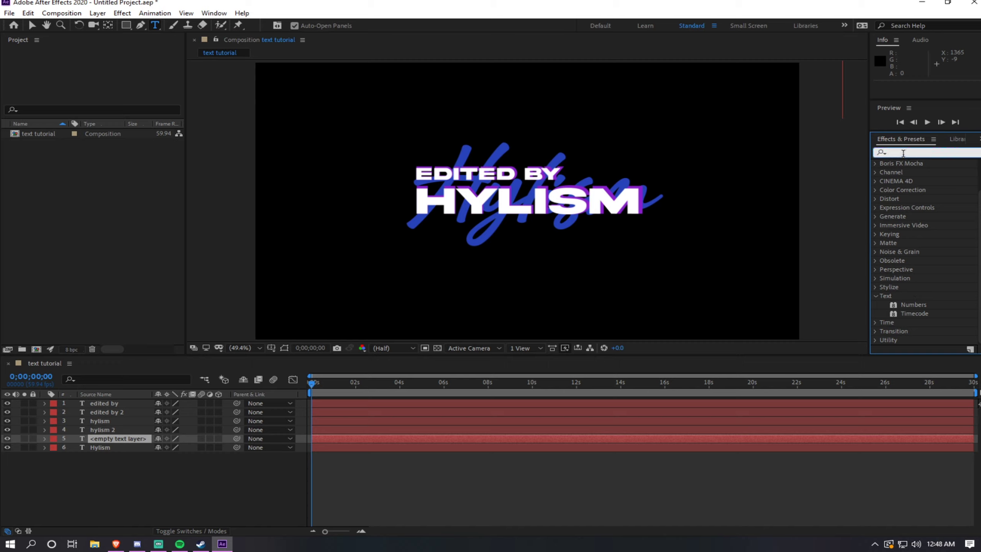
text(trans)
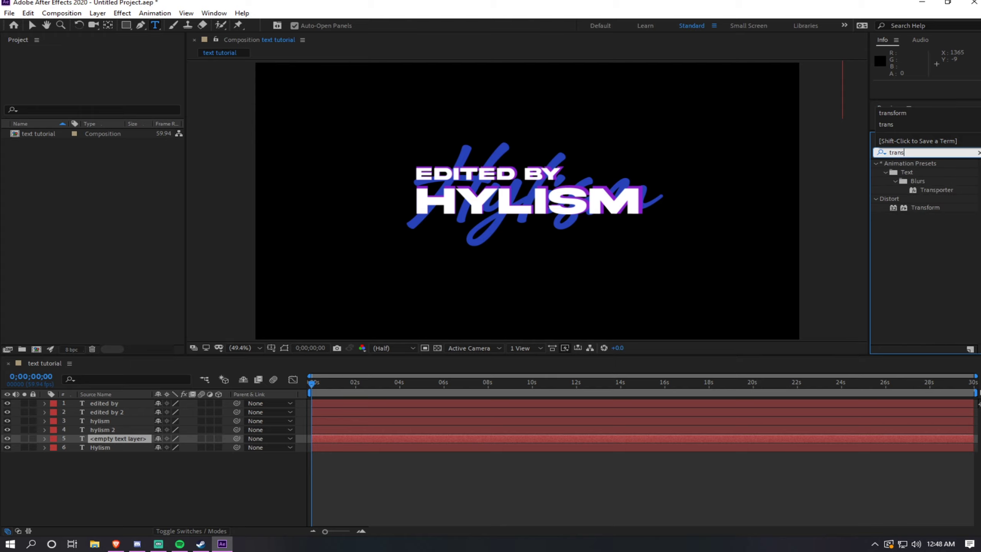
text(form)
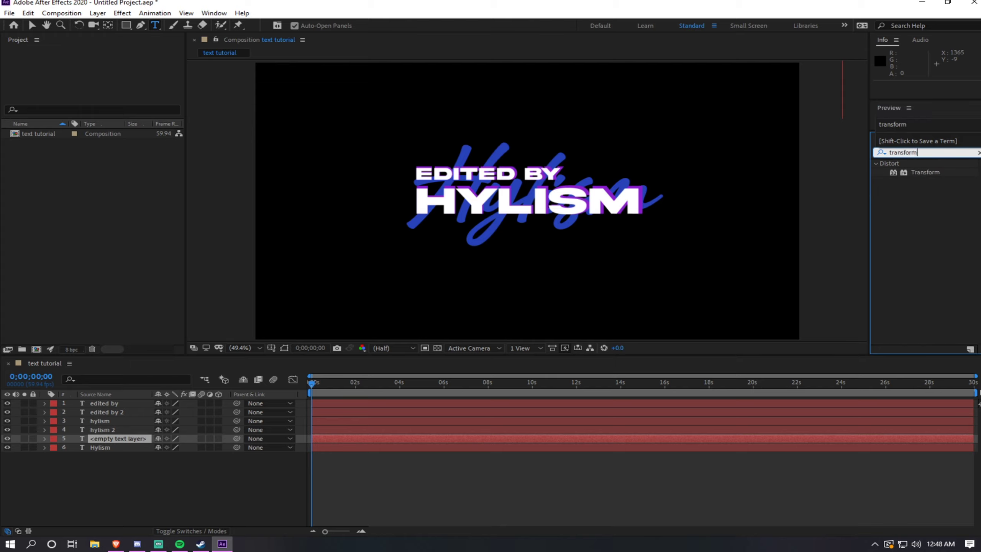
click(934, 173)
drag(926, 173, 137, 453)
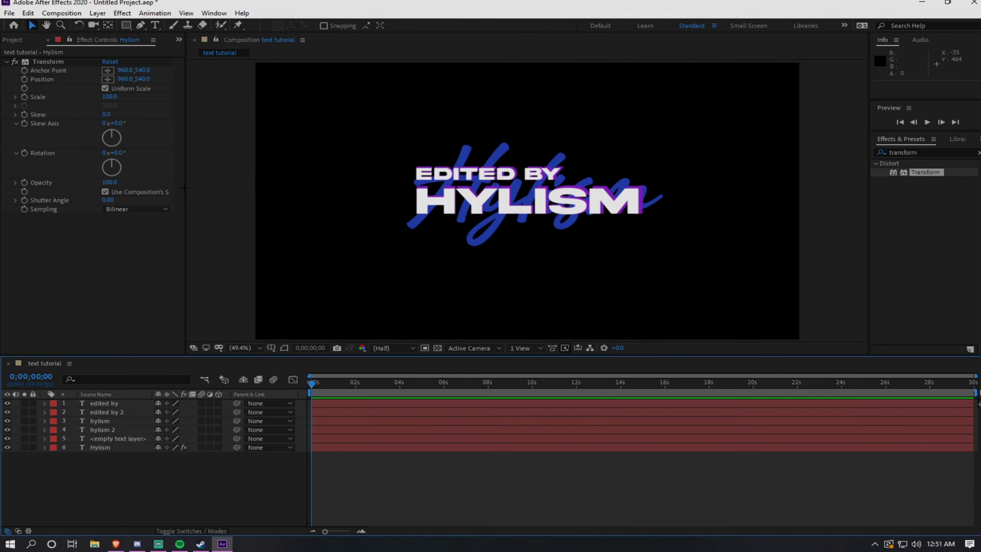
Step: Set the Transform effect's Skew to -20 on the script "Hylism" layer
click(110, 114)
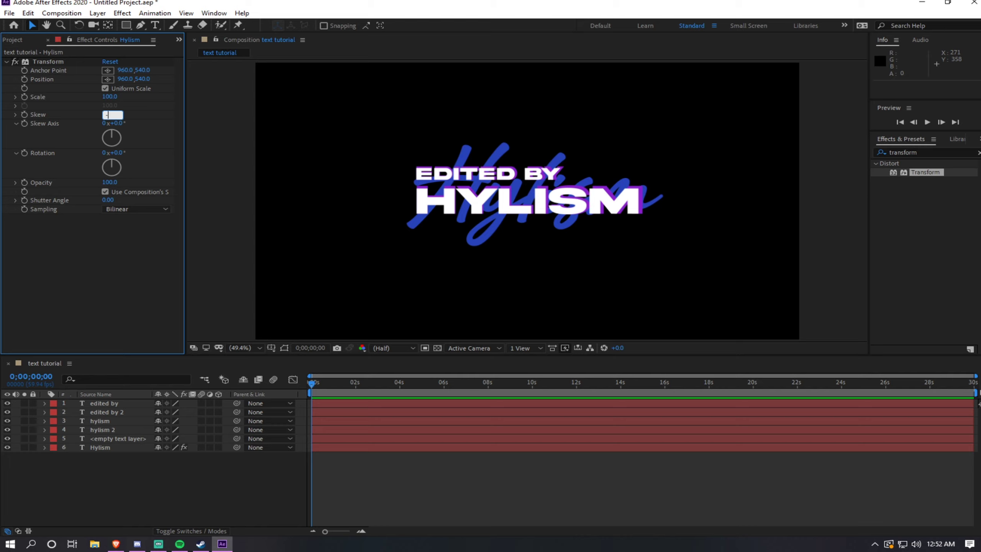
key(Return)
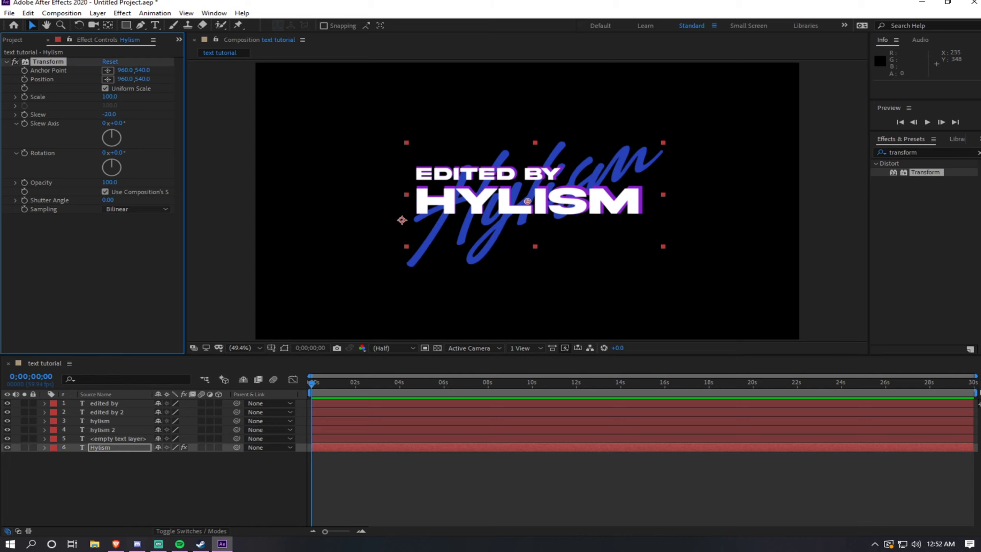
click(137, 257)
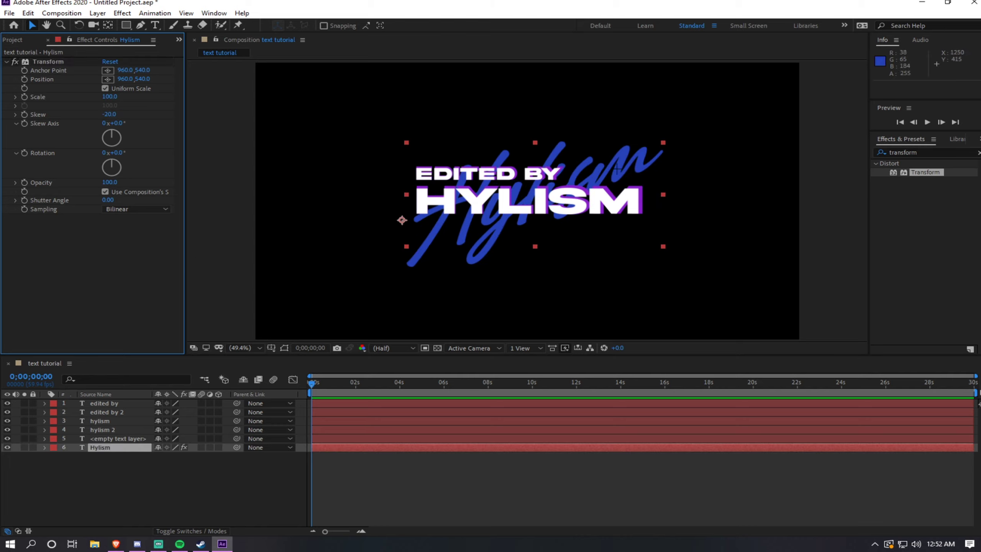
Step: Try a Skew of 20 on the script "Hylism" layer and return it to -20
click(116, 114)
text(20)
key(Return)
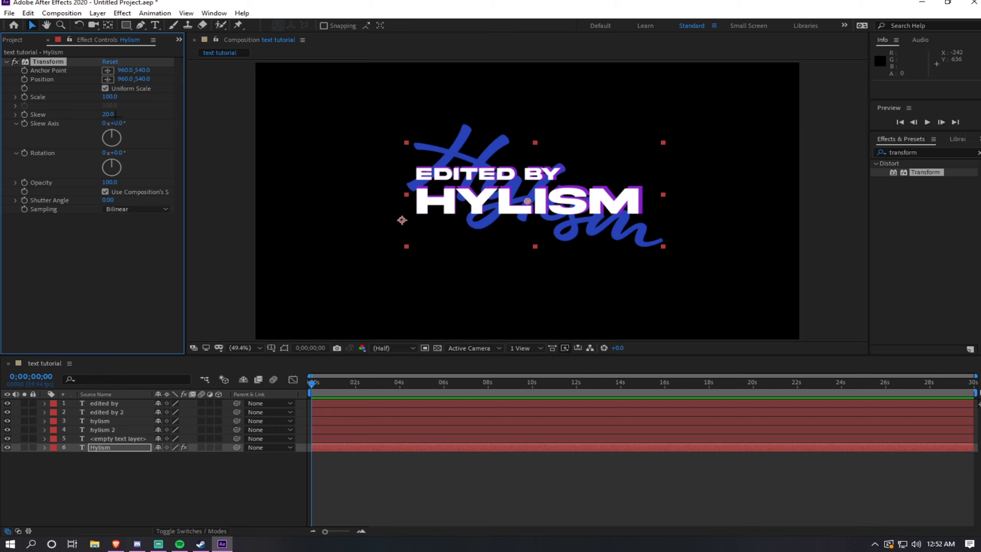
click(109, 114)
text(-30)
key(Return)
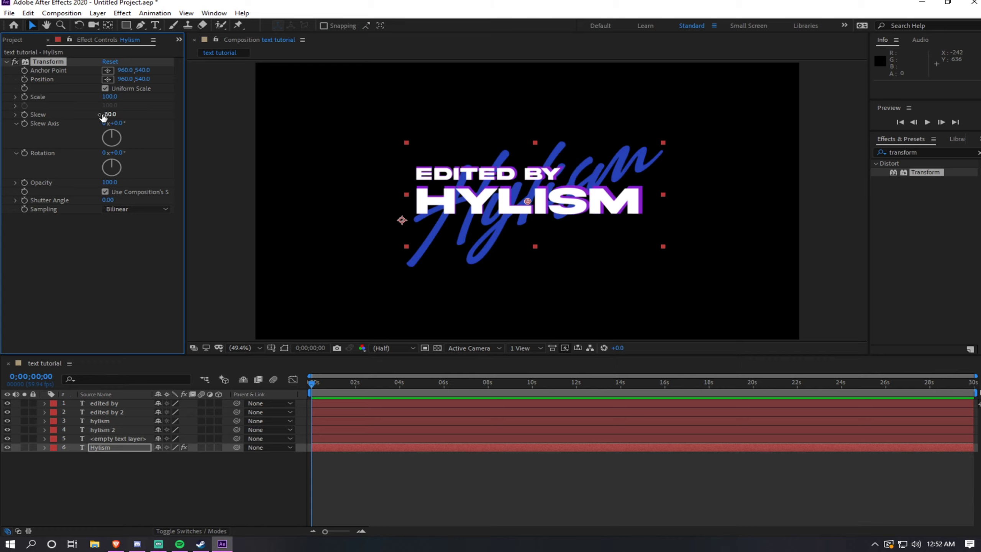
Step: Delete the empty text layer above the script "Hylism" layer
click(65, 257)
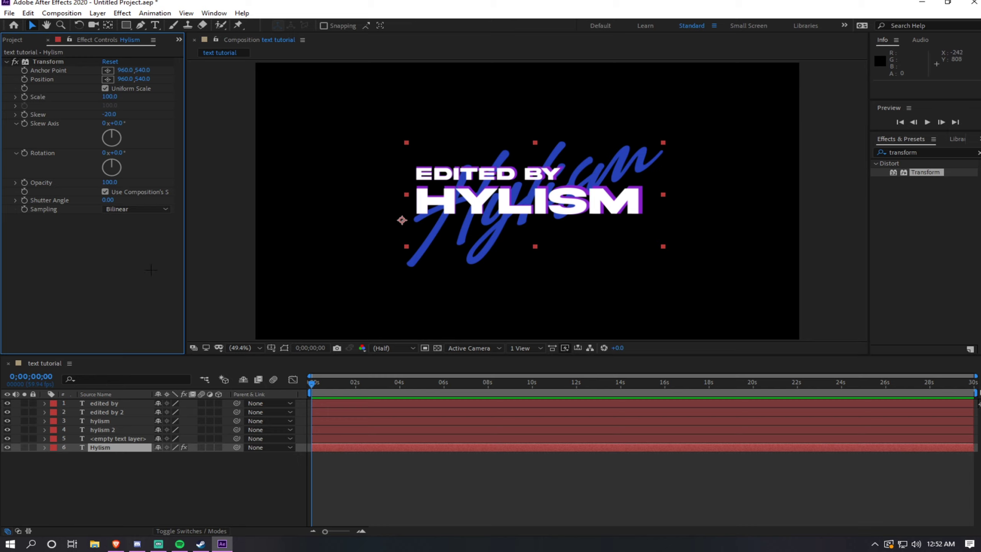
click(201, 267)
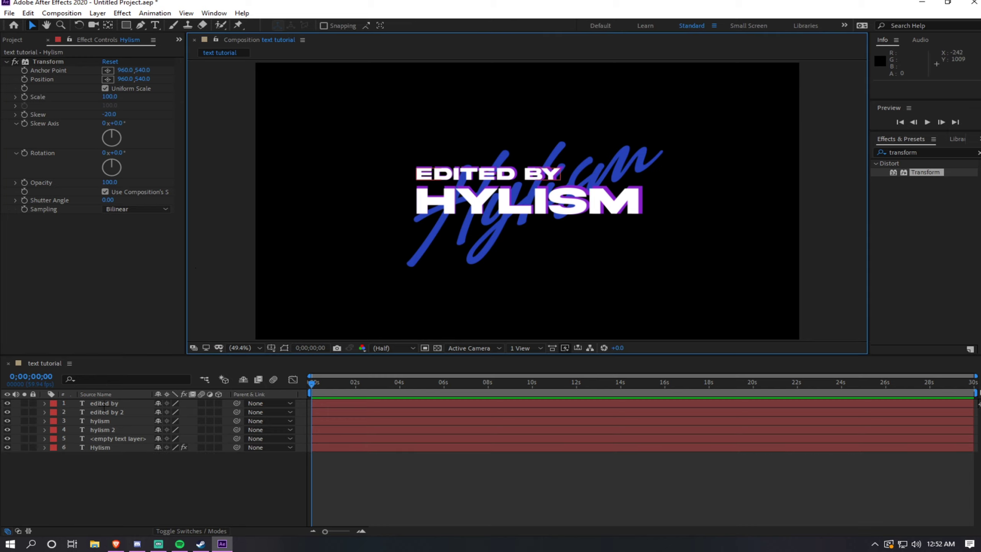
click(118, 439)
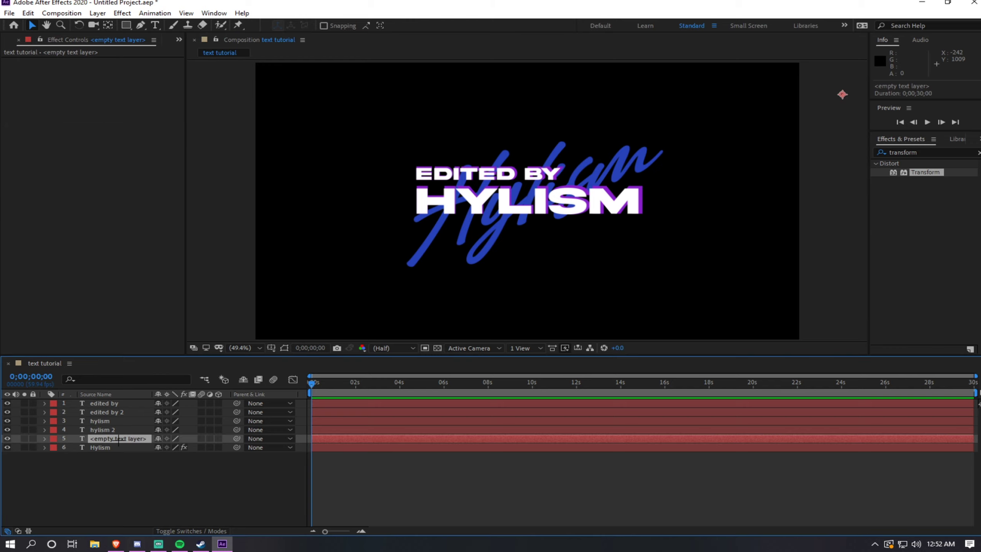
key(Delete)
Step: Search the effects for "linear" and apply the Linear Wipe transition effect to the script "Hylism" layer
click(119, 403)
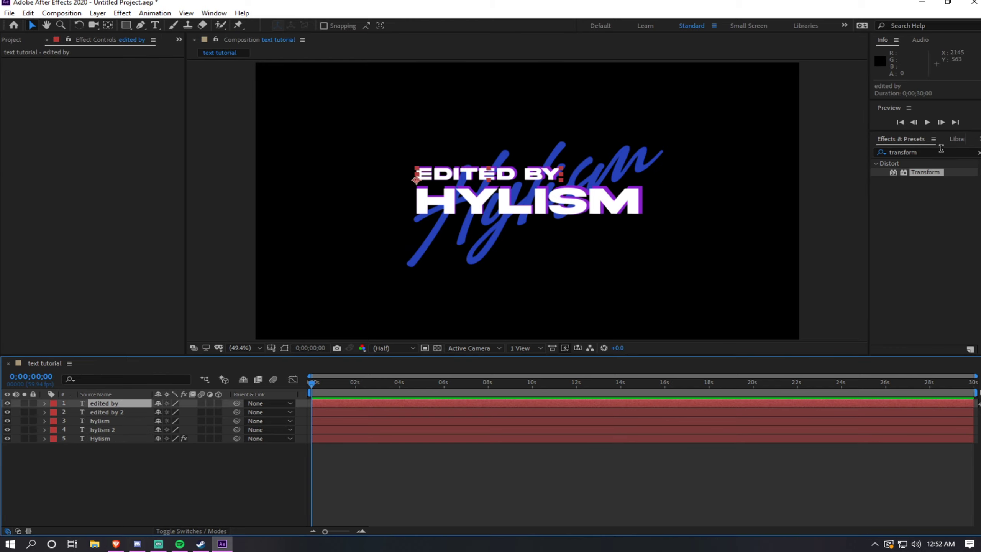
click(922, 153)
key(BackSpace)
key(BackSpace)
key(BackSpace)
key(BackSpace)
key(BackSpace)
key(BackSpace)
key(BackSpace)
key(BackSpace)
key(BackSpace)
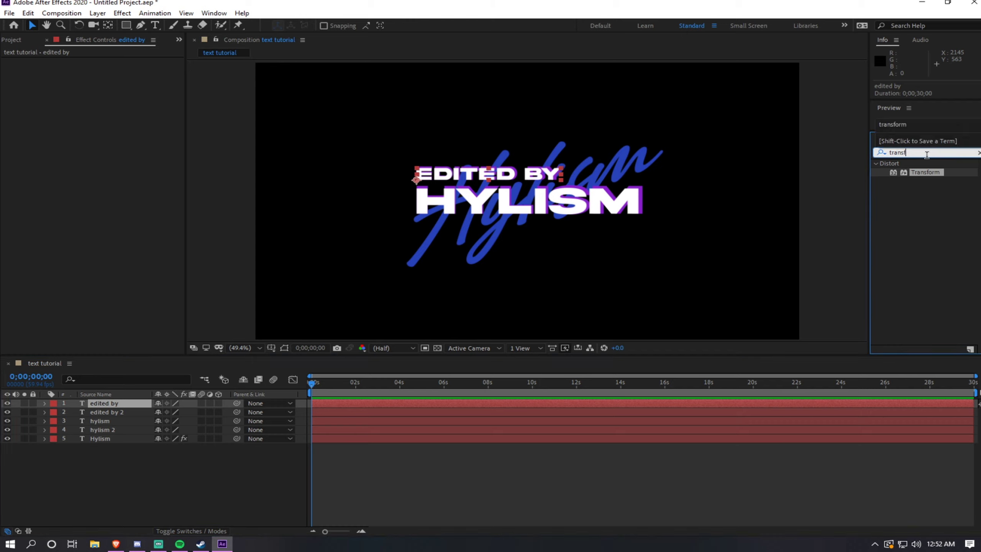
text(linear)
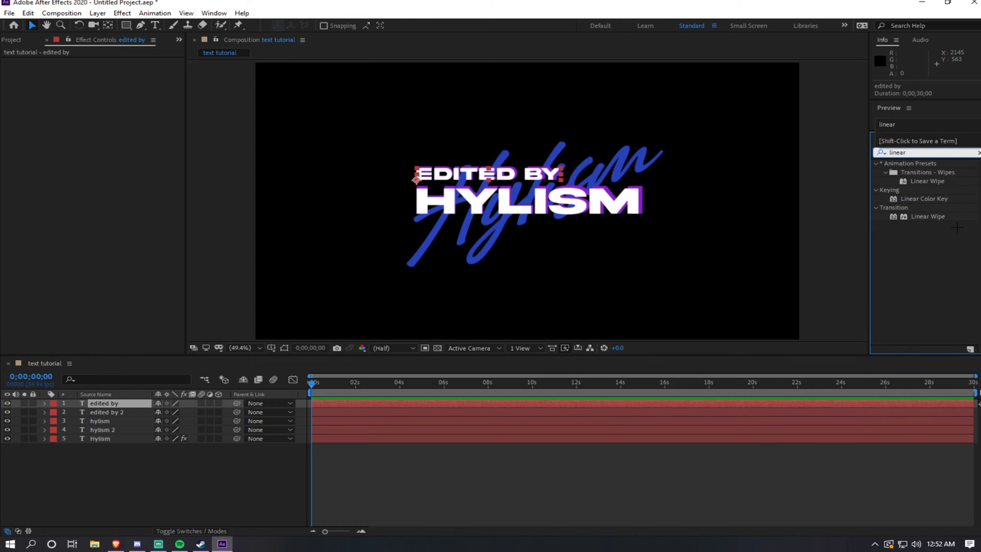
click(929, 217)
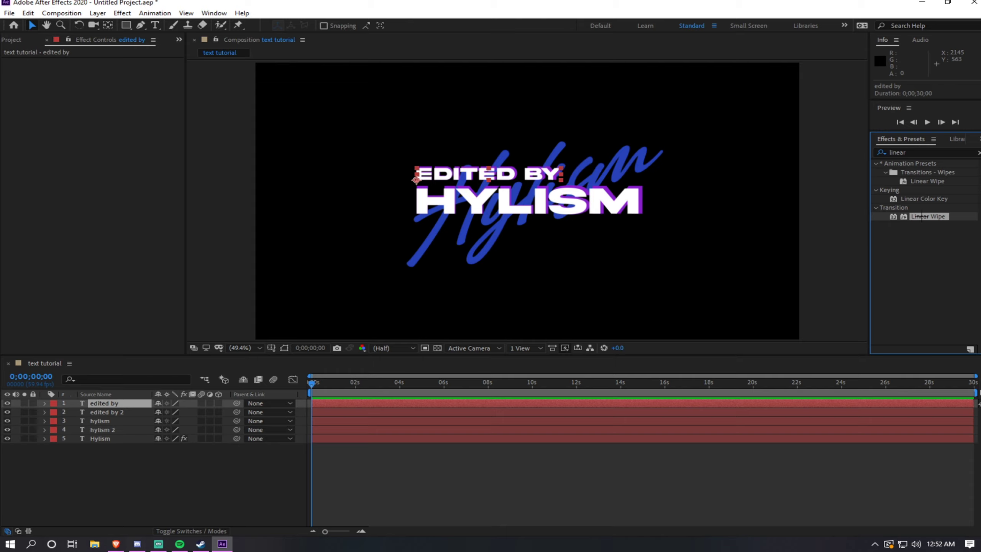
drag(929, 217, 130, 439)
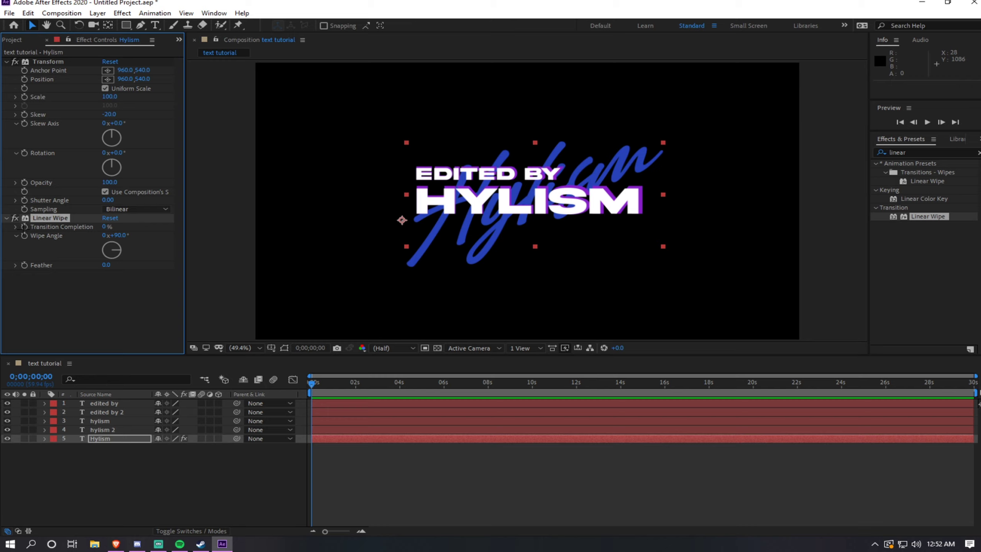
Step: Enable keyframing for the Linear Wipe's Transition Completion at the start of the timeline and set it to 100%
click(24, 227)
click(105, 227)
text(100)
key(Return)
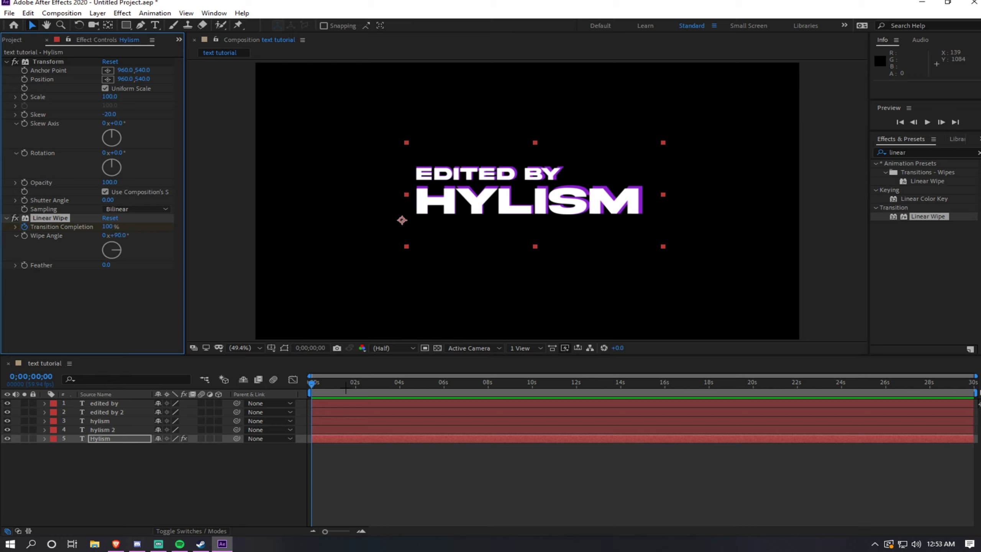
Step: Set the Linear Wipe's Transition Completion to 0% at 0;00;01;31 and return to the start of the timeline
drag(325, 532, 339, 532)
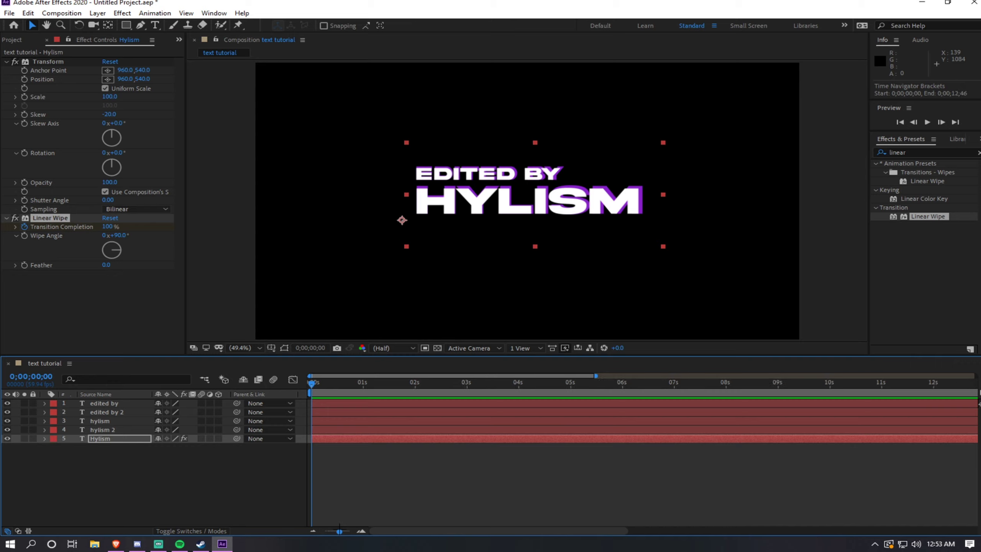
drag(312, 382, 393, 386)
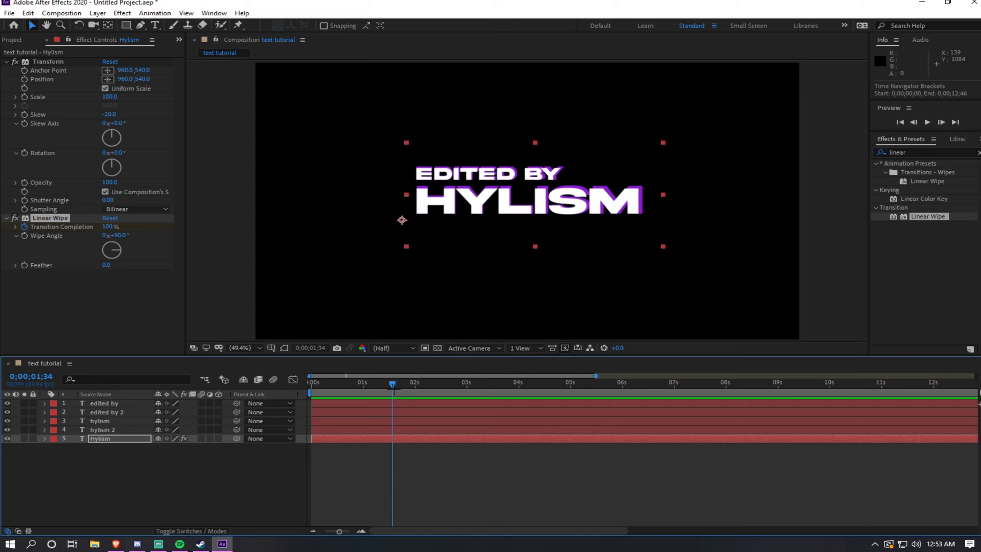
drag(398, 384, 391, 384)
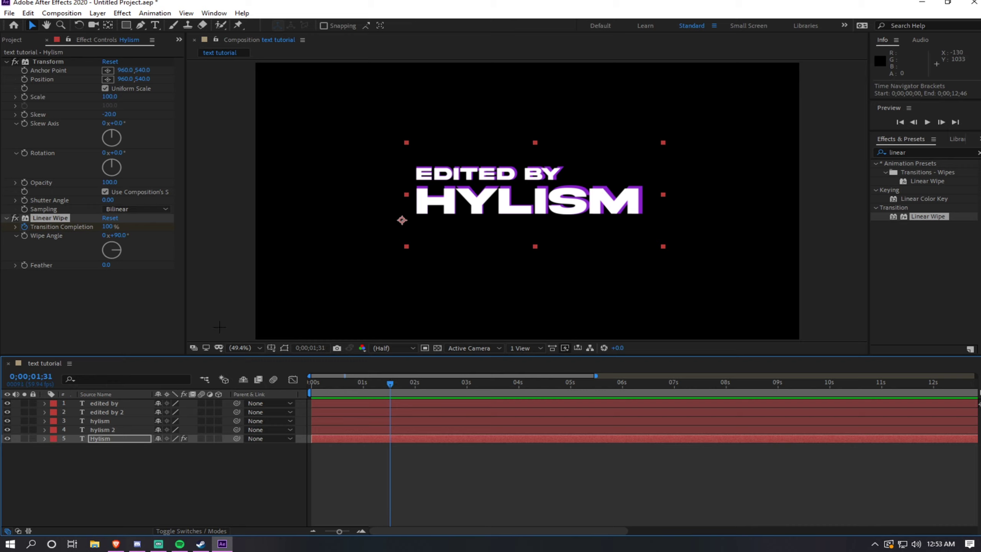
click(111, 227)
text(0)
key(Return)
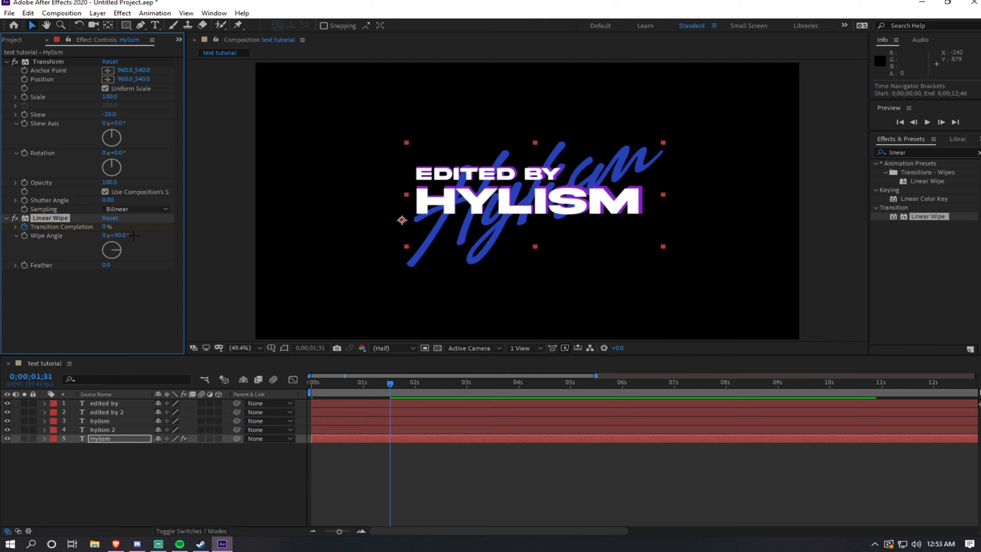
drag(391, 385, 303, 396)
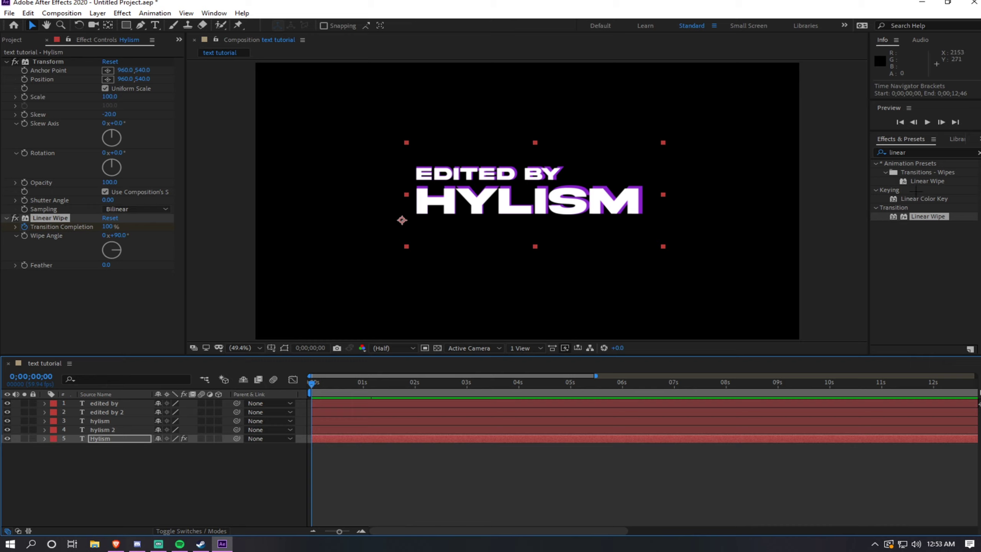
Step: Search for the Transform effect and apply it to the white "hylism" layer
click(924, 151)
key(BackSpace)
key(BackSpace)
key(BackSpace)
key(BackSpace)
key(BackSpace)
key(BackSpace)
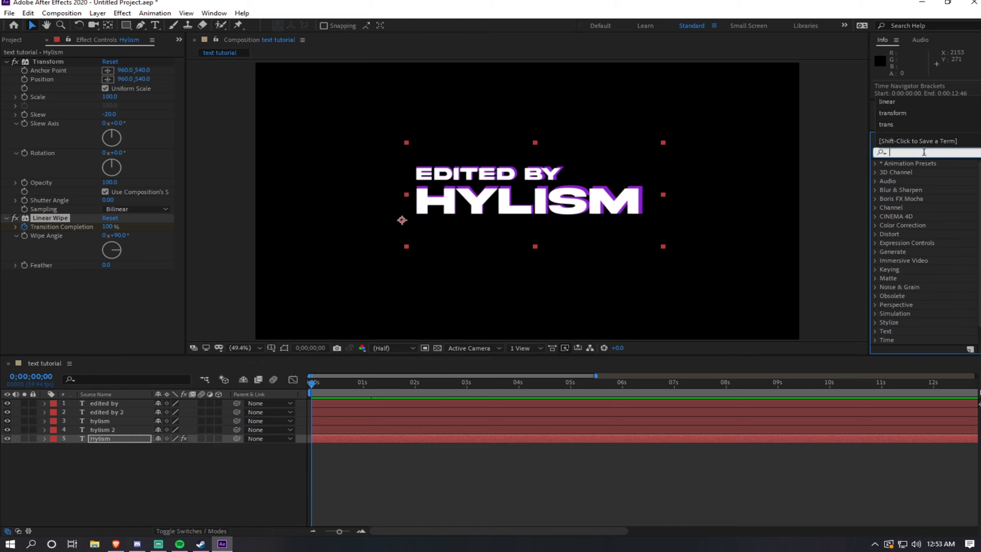
text(transform)
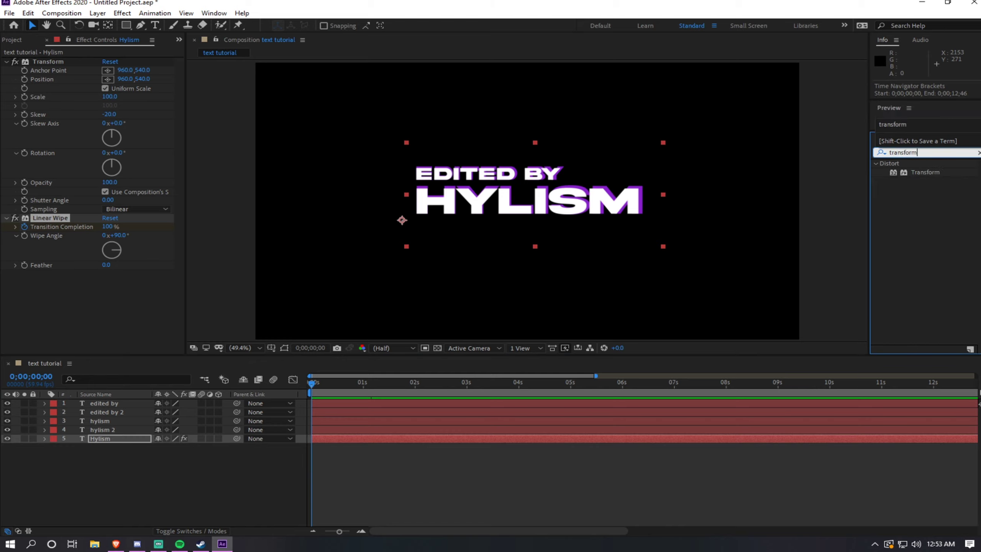
click(929, 172)
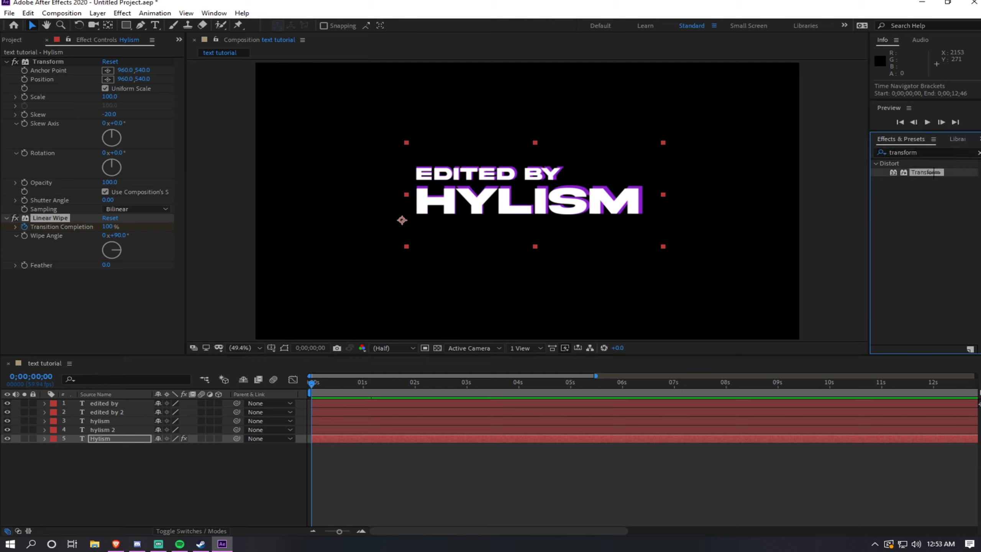
drag(935, 174, 123, 423)
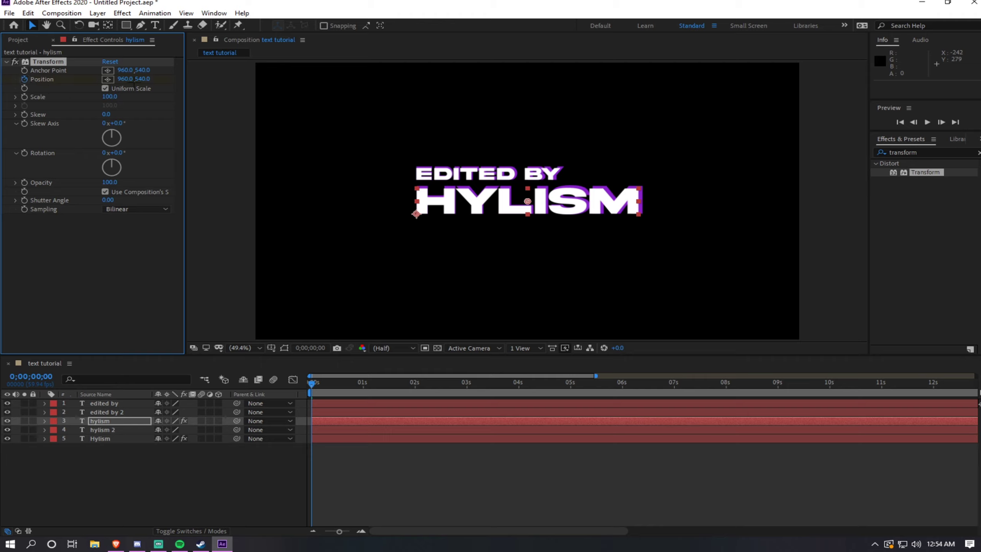
Step: Keyframe the white "hylism" layer's Transform Position at the start of the timeline with an X value of 2222
click(126, 79)
key(BackSpace)
text(2222)
key(Return)
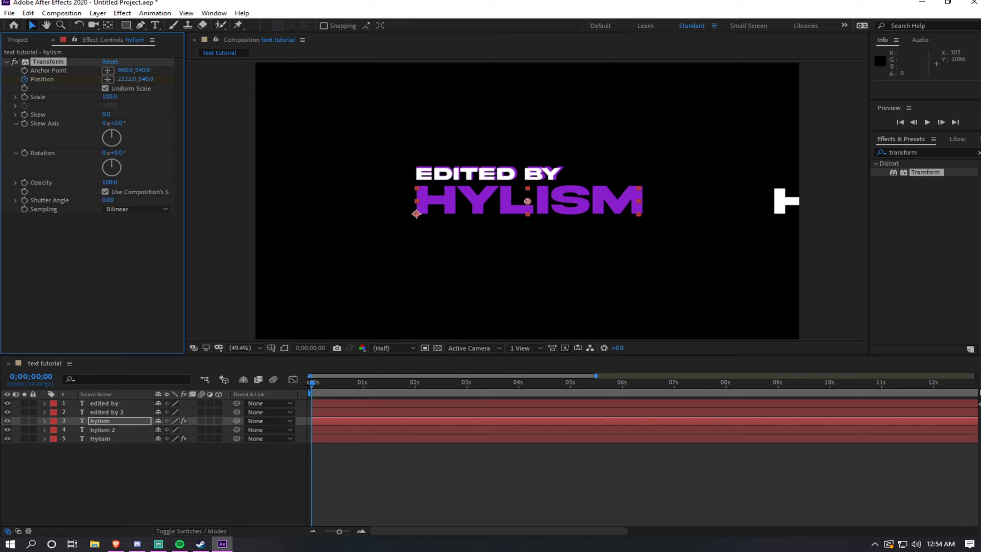
Step: Set the white "hylism" layer's Transform Position X to 960 at 0;00;01;33
key(space)
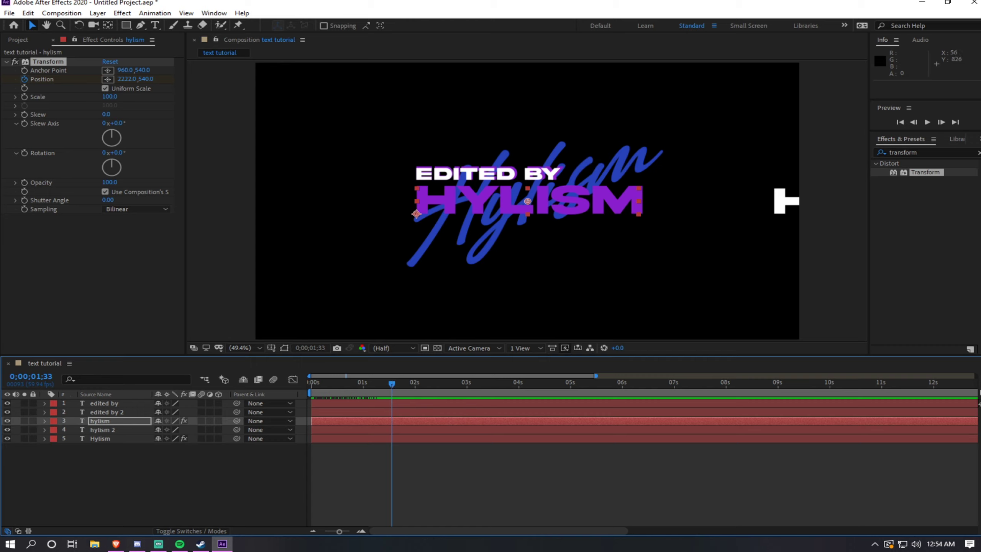
click(131, 79)
key(BackSpace)
text(960)
key(Return)
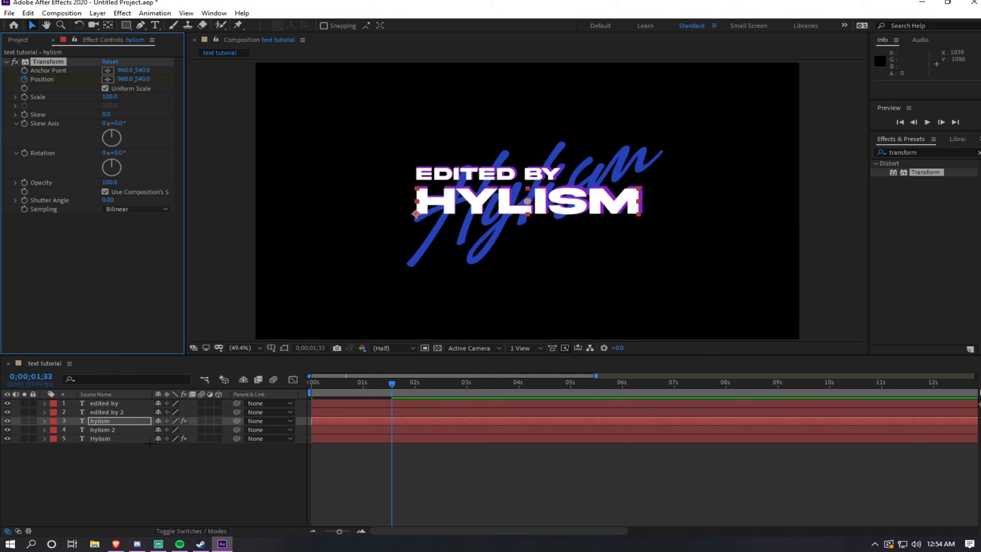
Step: Apply the Transform effect to the purple "hylism 2" layer and keyframe its Position X at 2222 at the start of the timeline
click(114, 430)
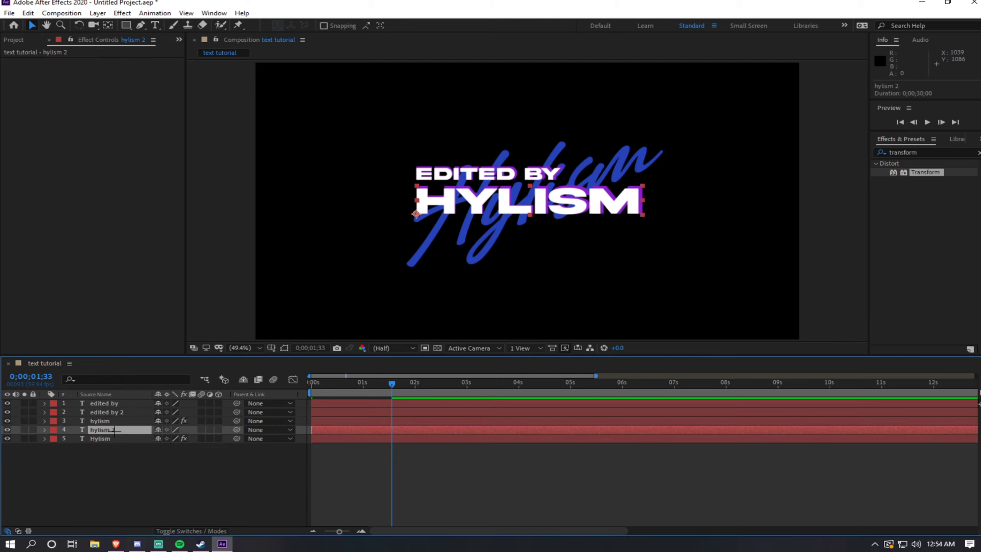
drag(392, 383, 297, 383)
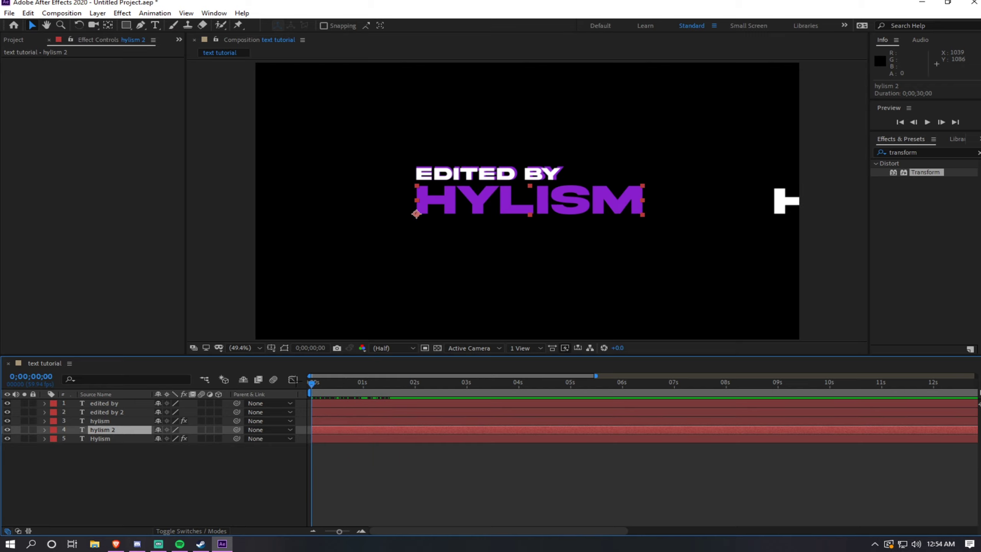
drag(928, 178, 125, 435)
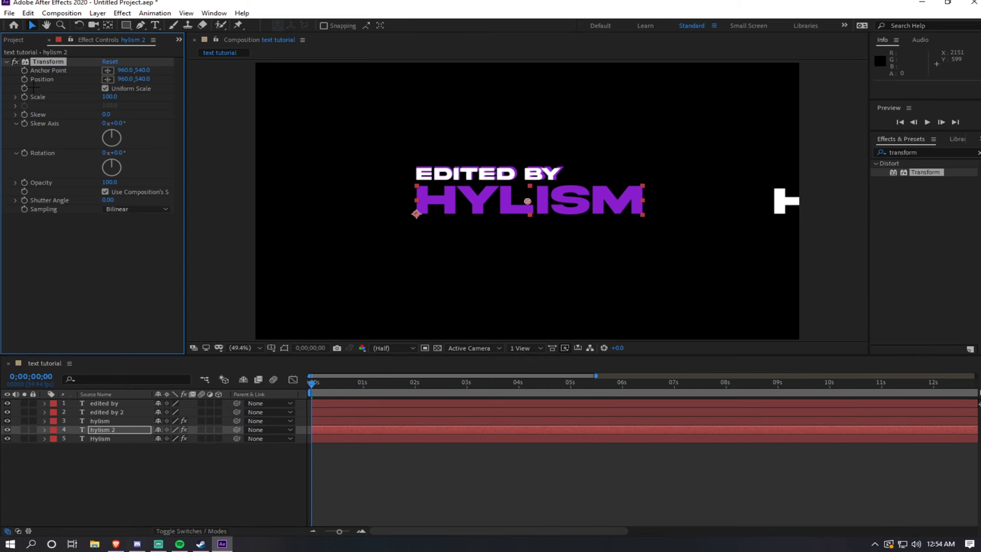
click(129, 79)
key(BackSpace)
text(2222)
key(Return)
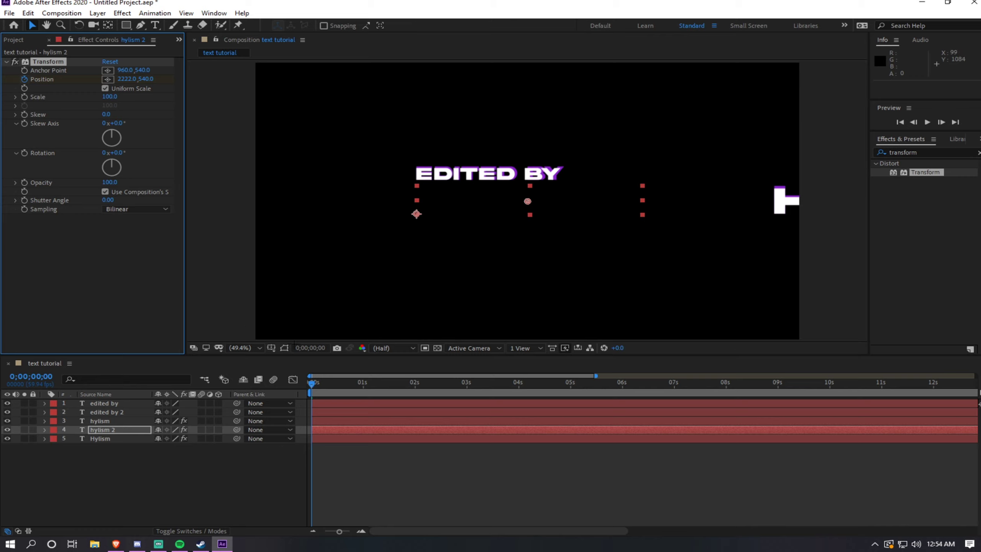
Step: Set the "hylism 2" layer's Transform Position X to 960 at 0;00;01;36
drag(314, 382, 397, 388)
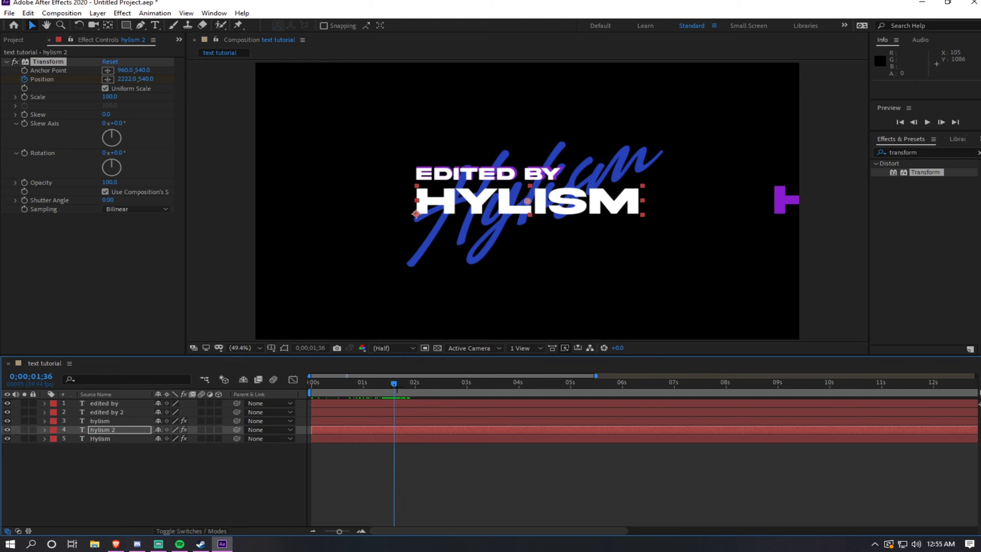
click(133, 79)
text(960)
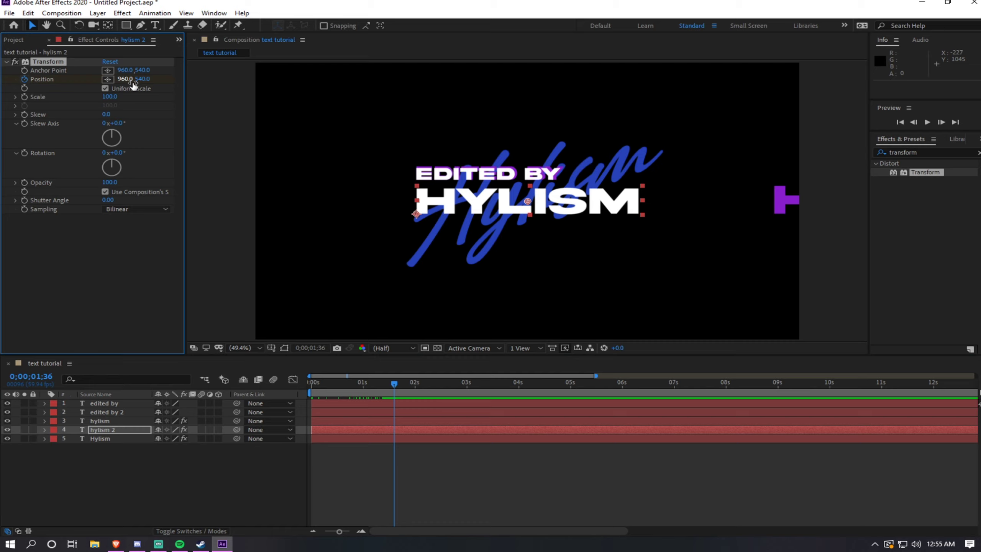
key(Return)
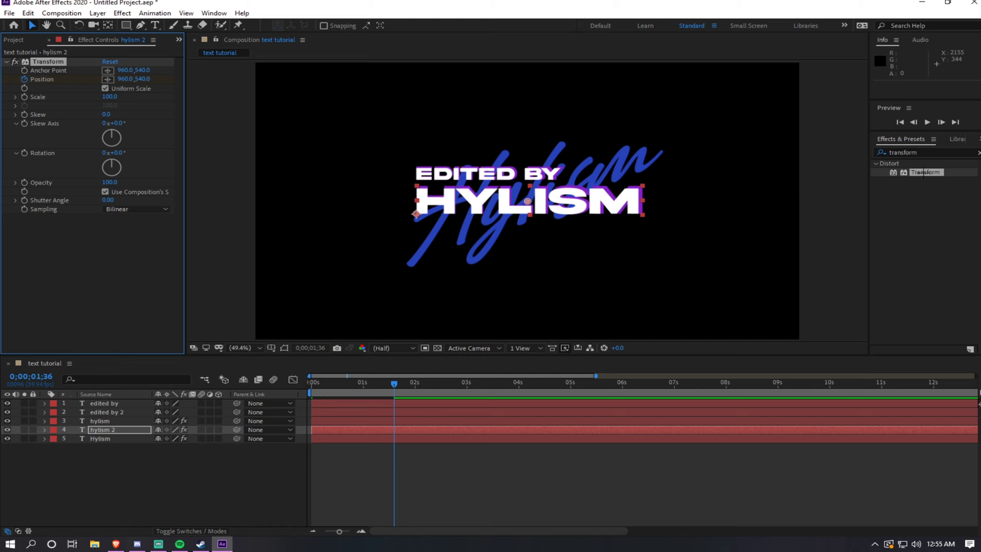
Step: Apply the Transform effect to the white "edited by" layer and keyframe its Position X at 2222 at the start of the timeline
drag(925, 172, 138, 406)
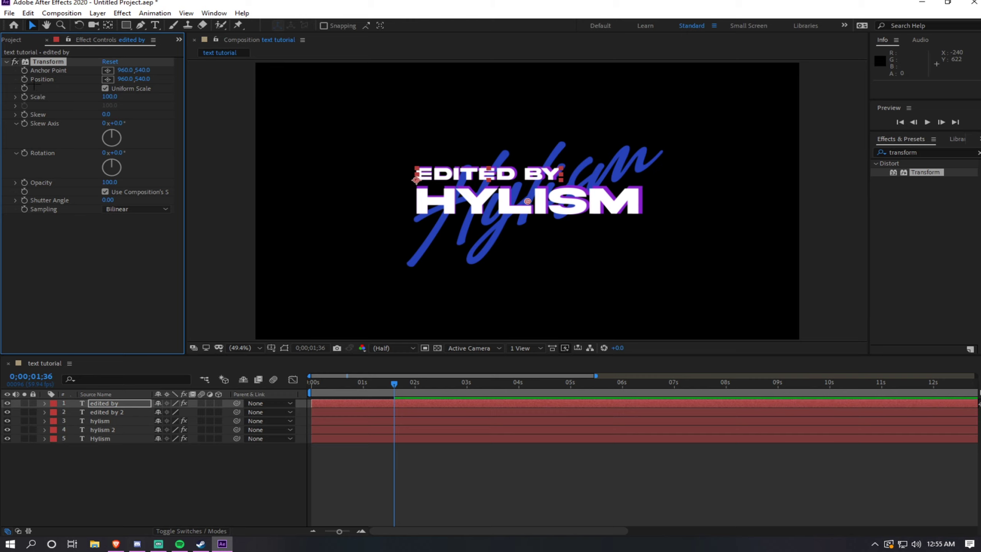
drag(395, 387, 182, 374)
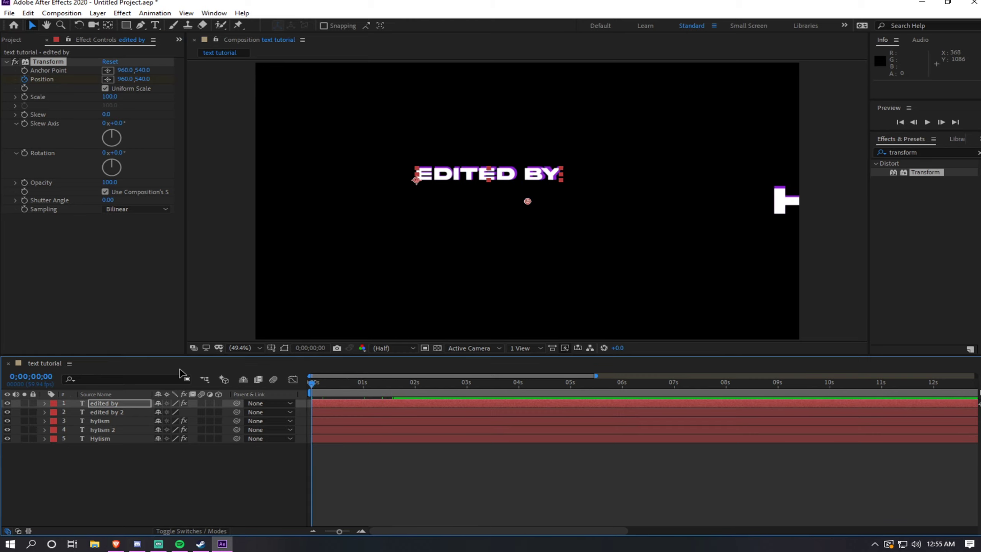
click(126, 79)
text(2)
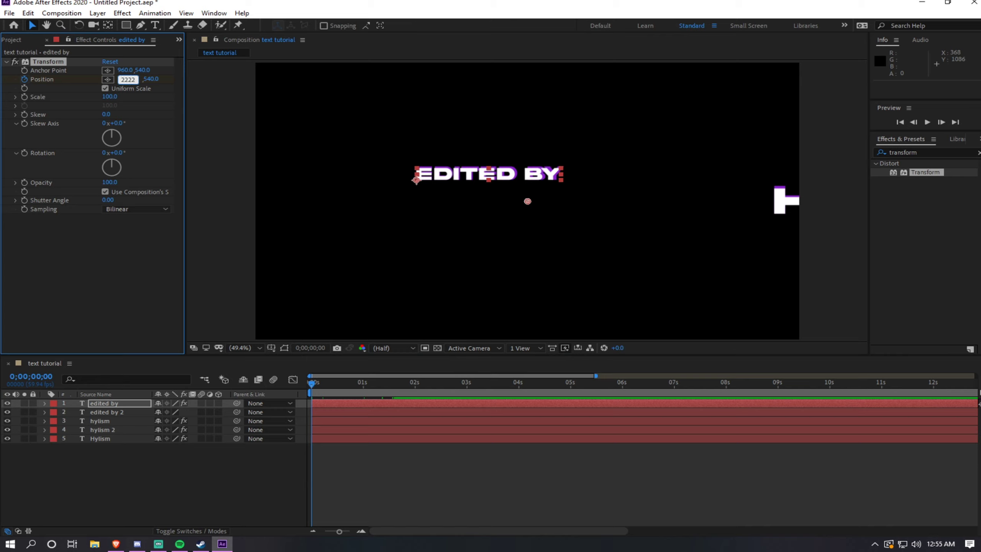
text(222)
key(Return)
Step: Set the white "edited by" layer's Transform Position X to 960 at 0;00;01;41
key(space)
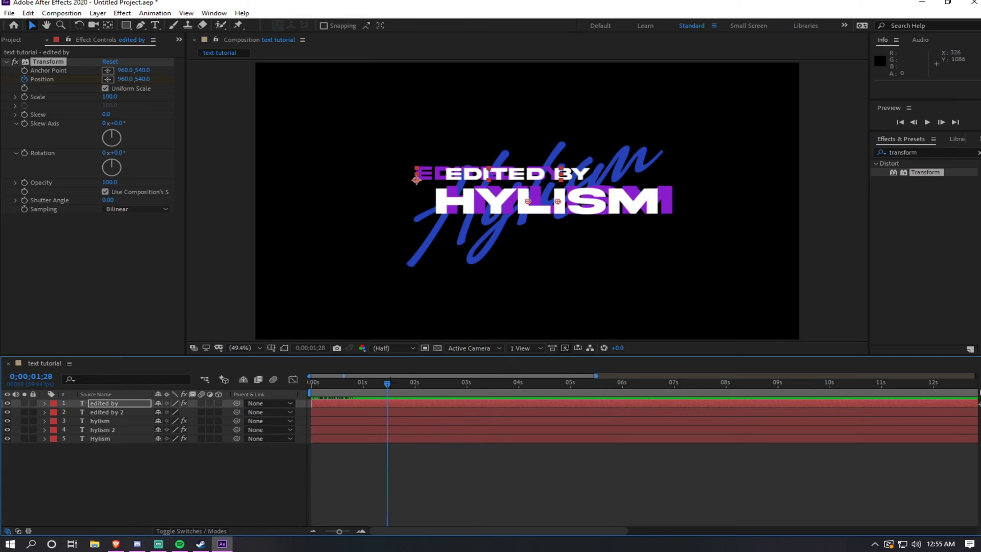
drag(399, 382, 400, 383)
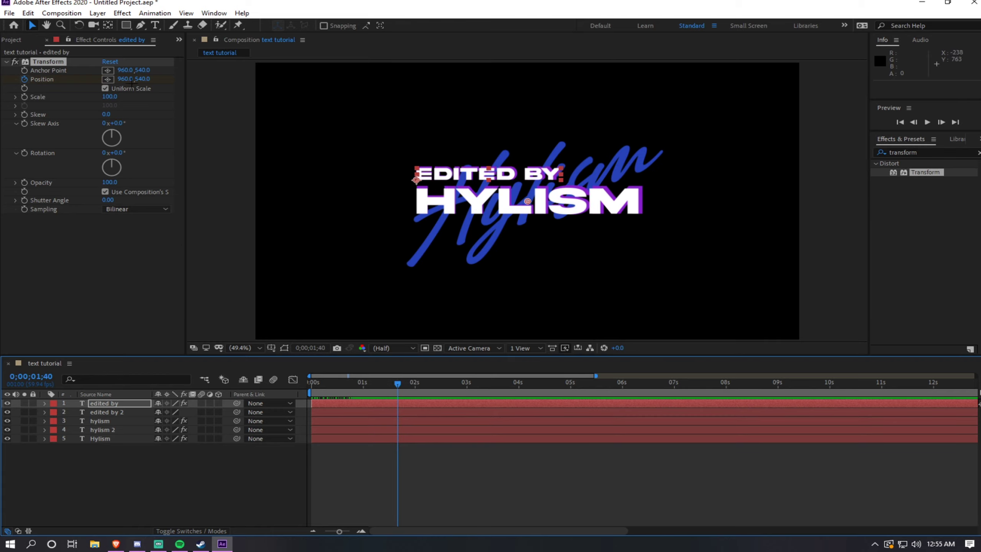
key(Home)
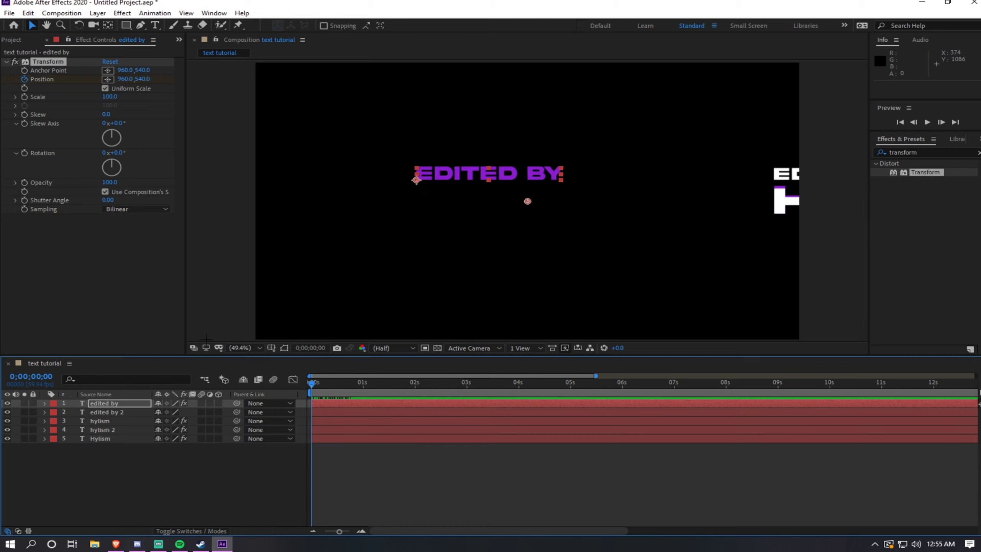
key(space)
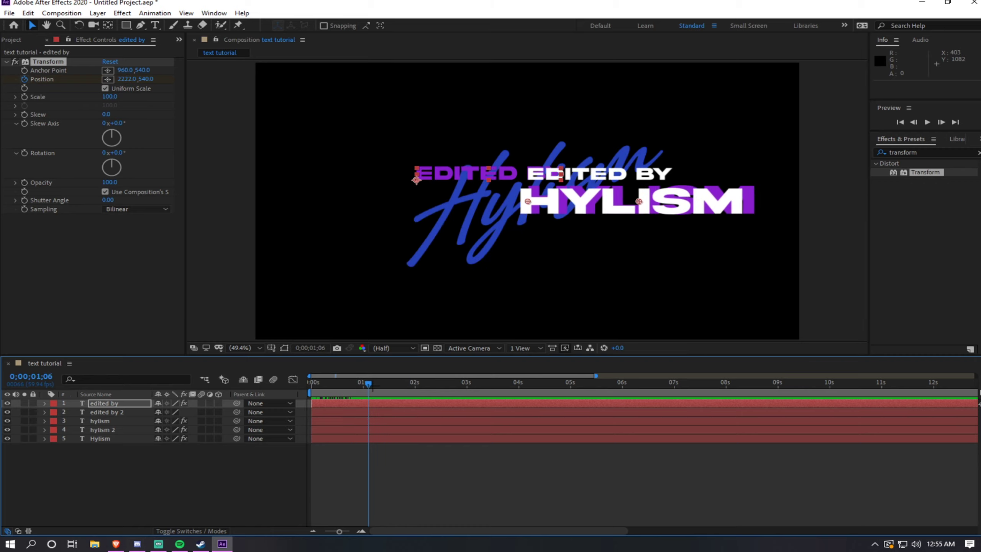
mouse_move(402, 384)
mouse_down()
mouse_move(412, 384)
mouse_move(387, 382)
mouse_move(399, 382)
mouse_up()
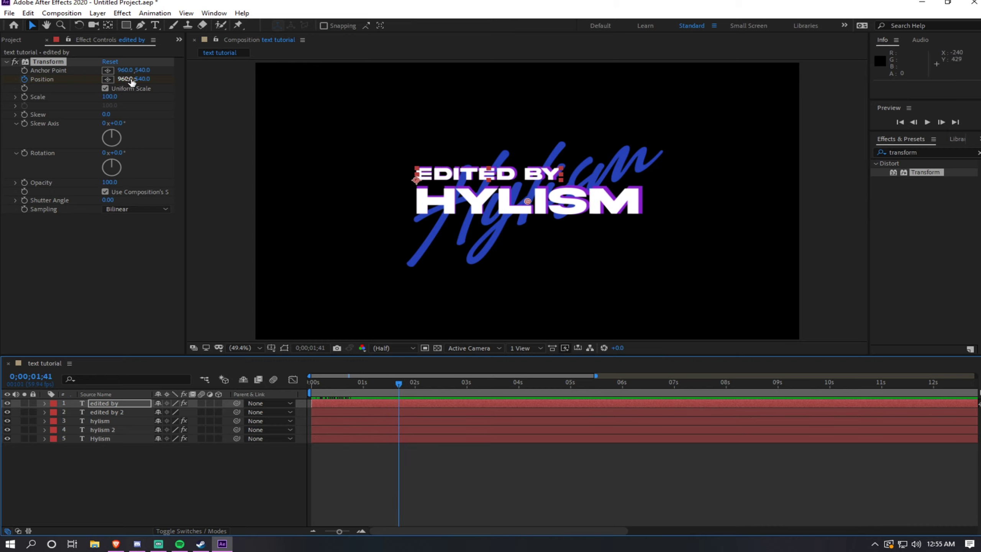
click(129, 79)
key(BackSpace)
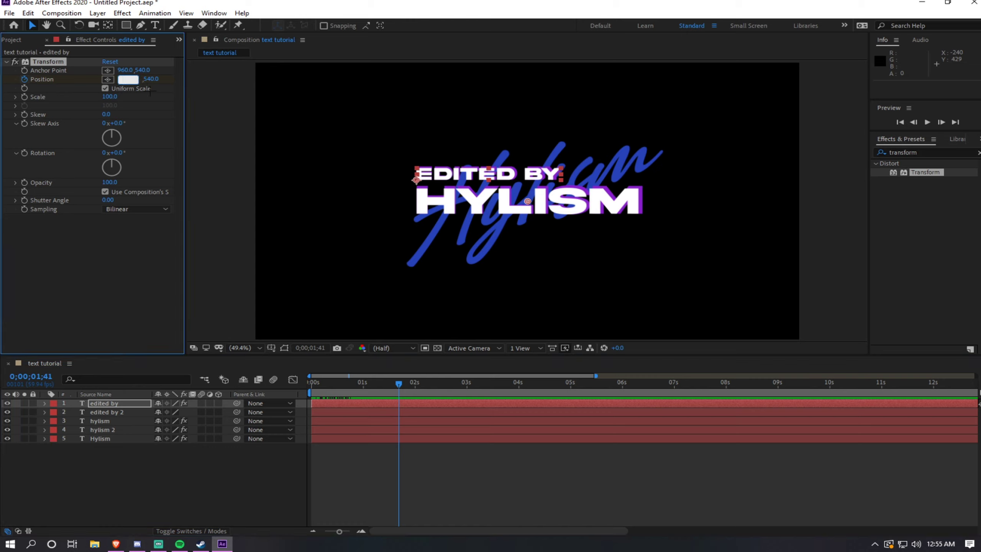
key(Return)
Step: Apply the Transform effect to the purple "edited by 2" layer and keyframe its Position X at 2222 at the start of the timeline
click(110, 412)
drag(915, 174, 131, 413)
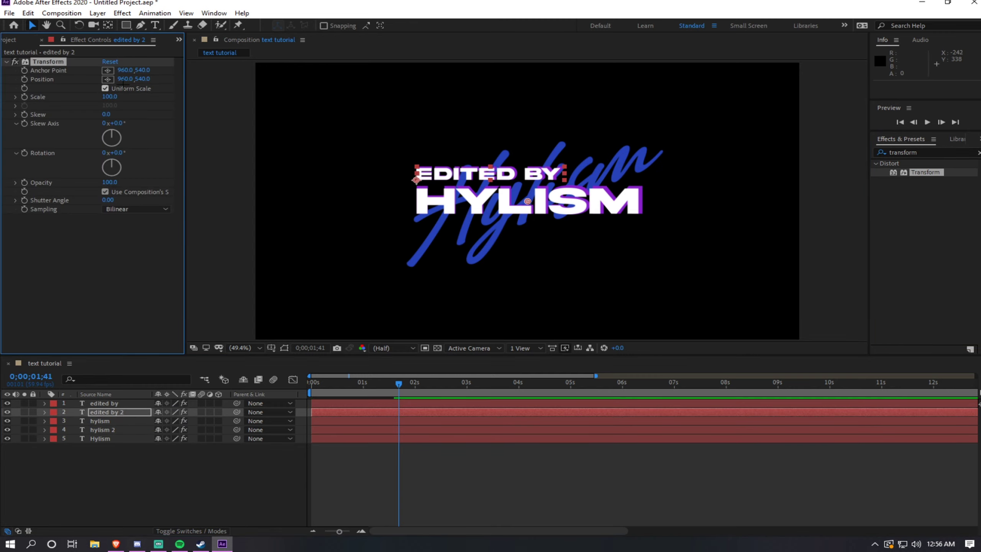
click(24, 79)
drag(400, 382, 305, 381)
click(128, 80)
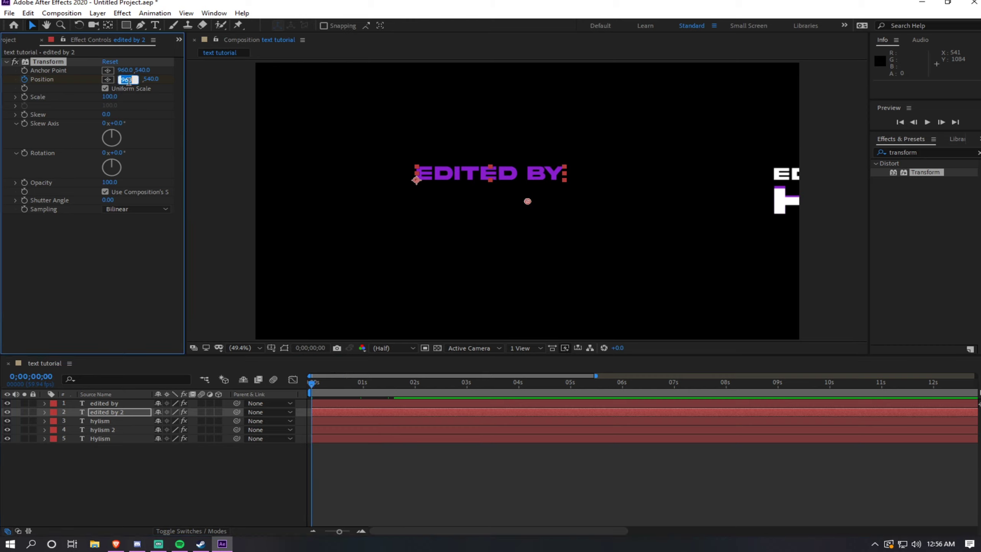
key(BackSpace)
text(2222)
key(Return)
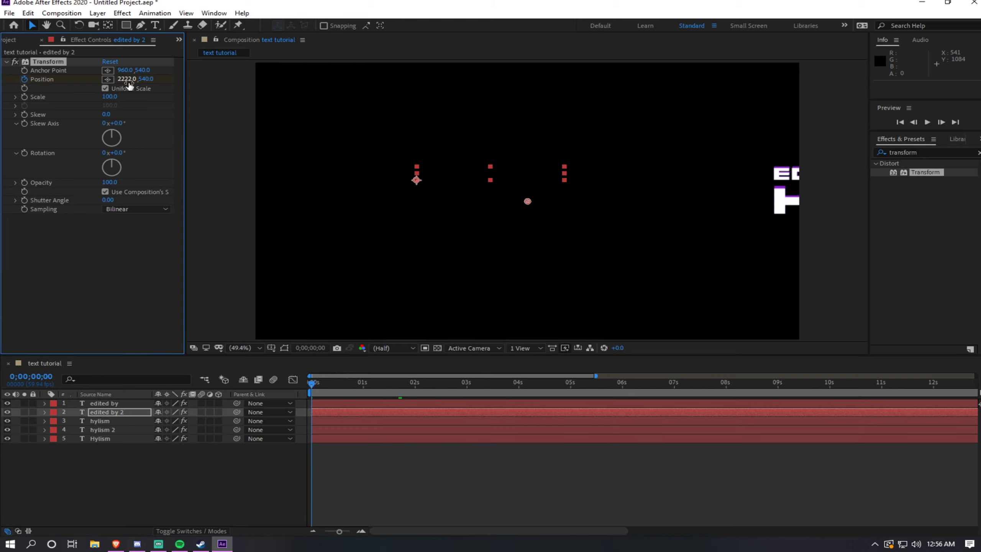
Step: Set the "edited by 2" layer's Transform Position X to 960 at 0;00;01;45
key(space)
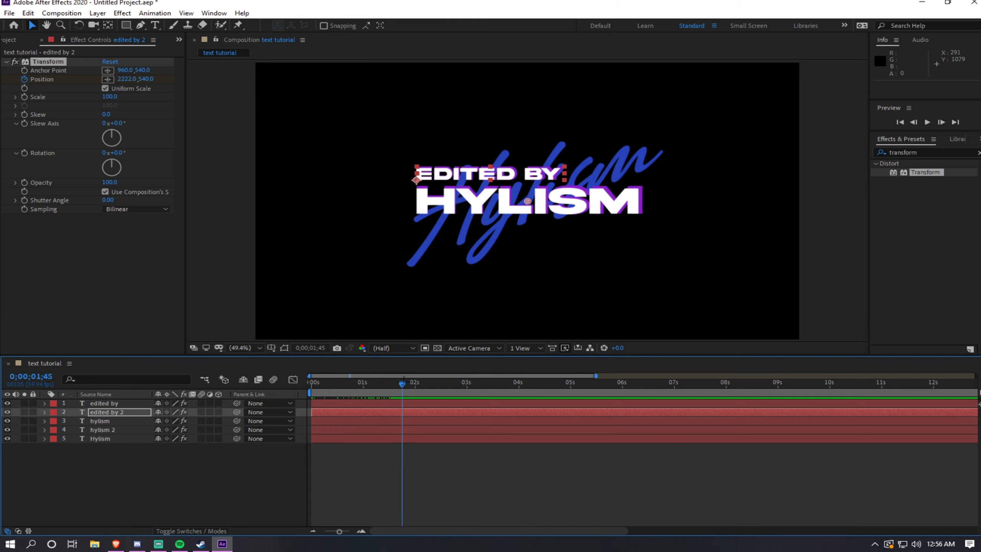
click(130, 80)
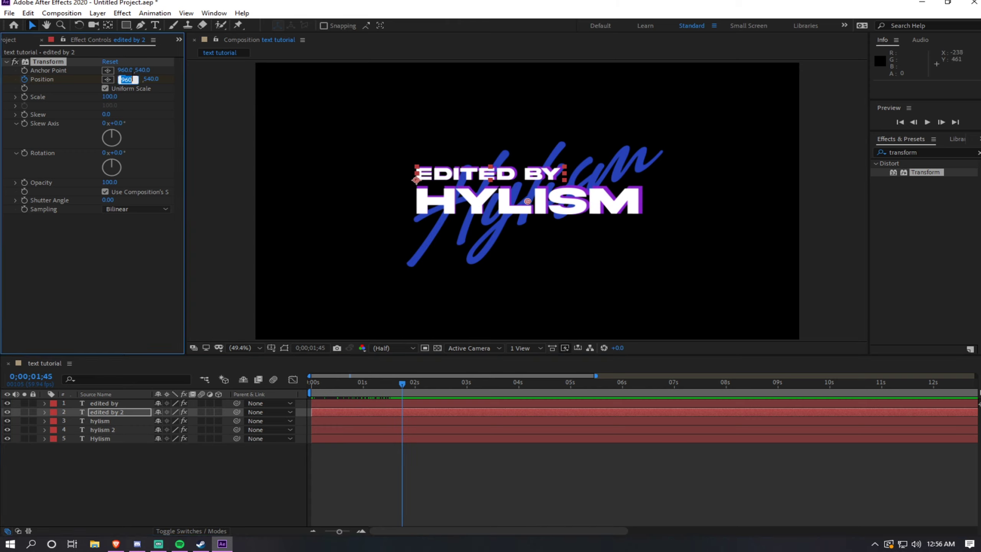
text(960)
key(Return)
Step: Select the blue "Hylism" layer, preview the whole text animation from the beginning and return to the start of the timeline
click(101, 439)
drag(402, 383, 311, 382)
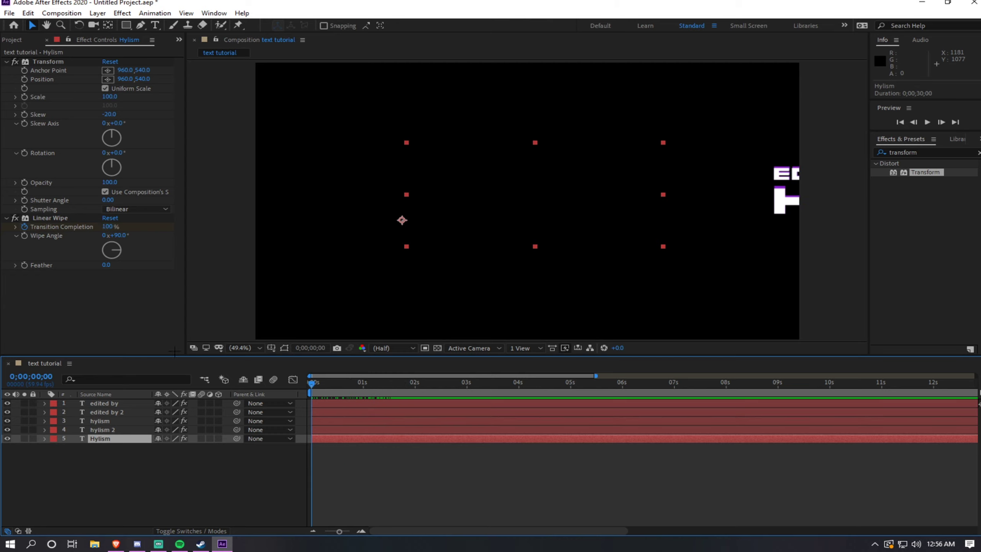
key(space)
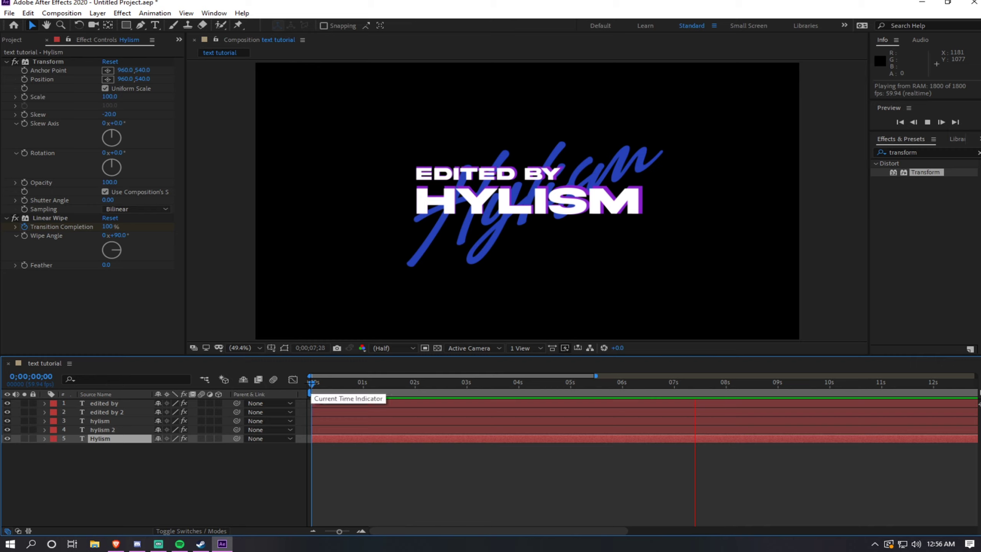
key(space)
key(space)
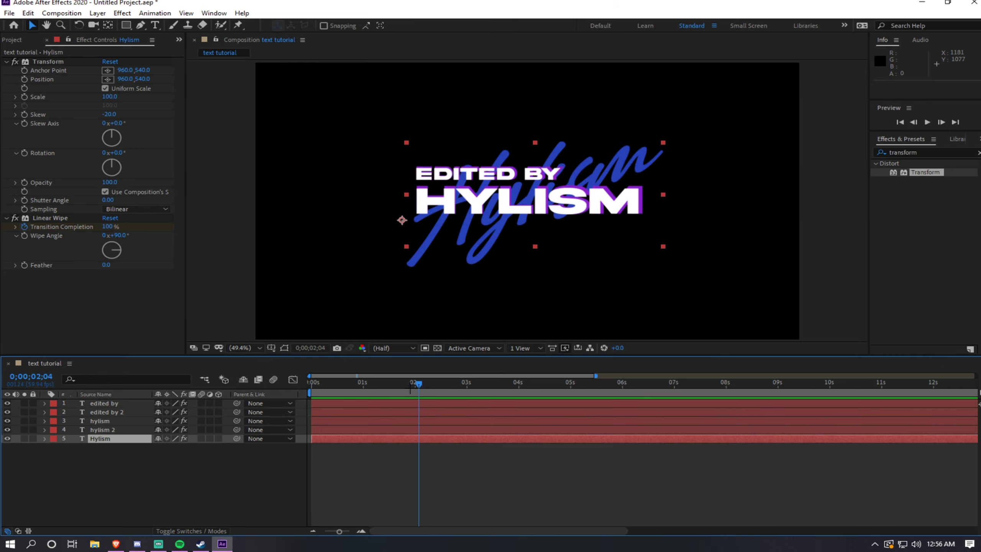
key(space)
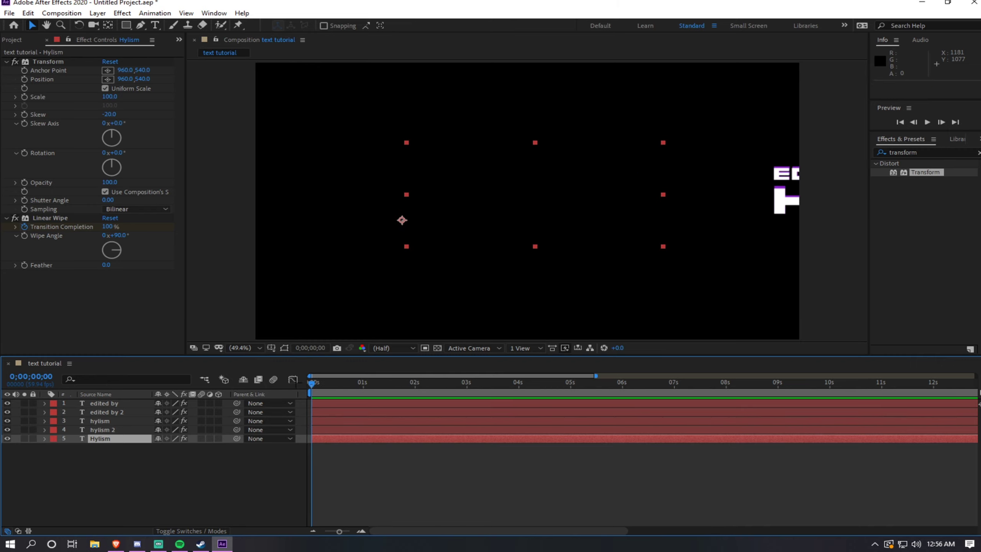
drag(311, 383, 282, 384)
Step: Search the effects for "linear" and apply Linear Wipe to the purple "hylism 2" layer
click(926, 154)
key(ctrl+a)
key(BackSpace)
text(lin)
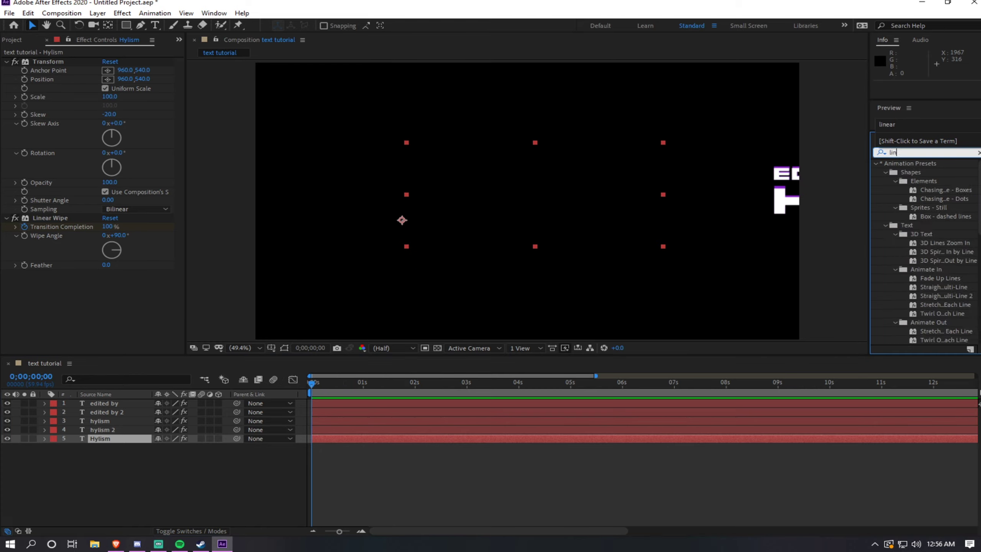
text(ear)
drag(928, 216, 115, 430)
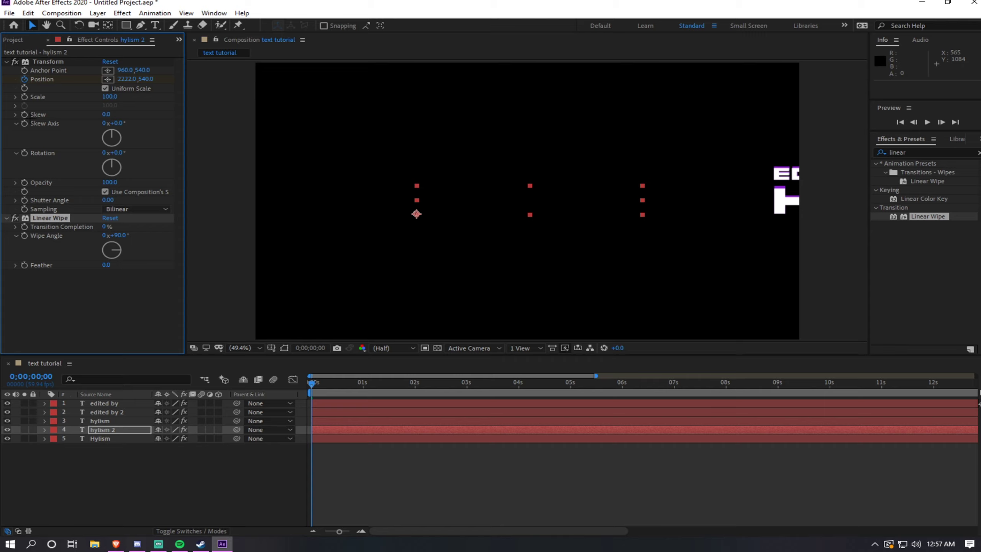
Step: Keyframe the "hylism 2" layer's Linear Wipe Transition Completion at 100% at the start of the timeline
click(313, 385)
key(space)
drag(382, 387, 302, 386)
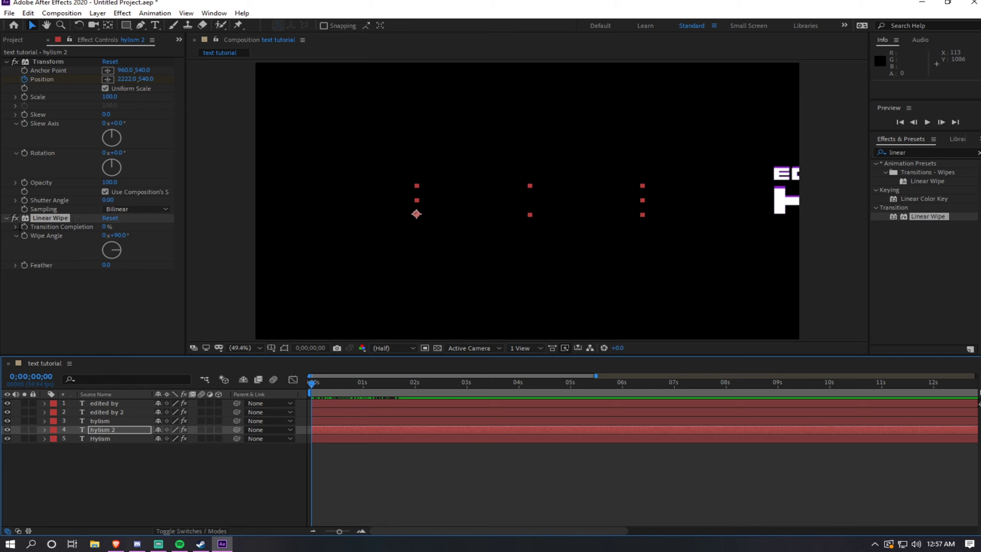
click(107, 227)
text(100)
key(Return)
Step: Set the "hylism 2" layer's Linear Wipe Transition Completion to 0% at 0;00;01;43
key(space)
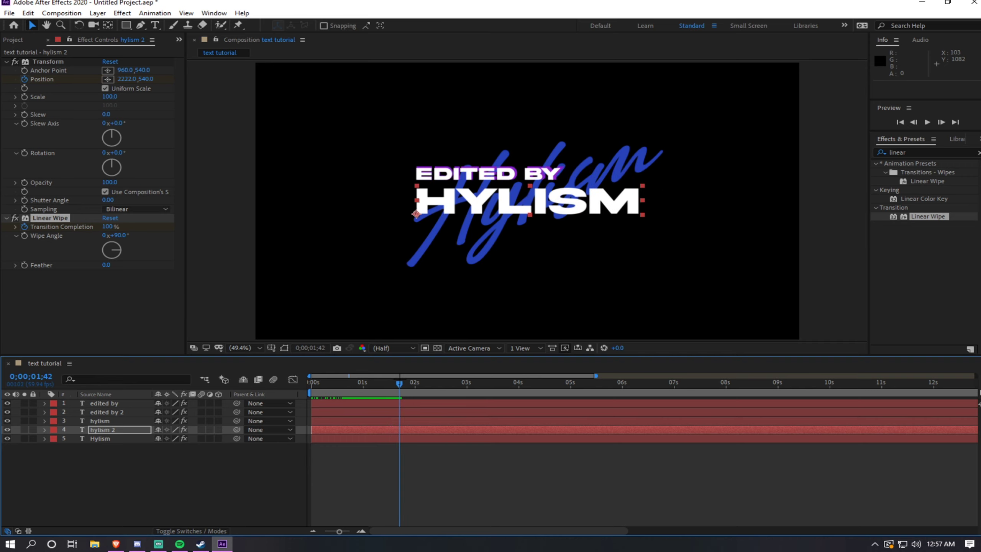
click(110, 227)
text(0)
key(Return)
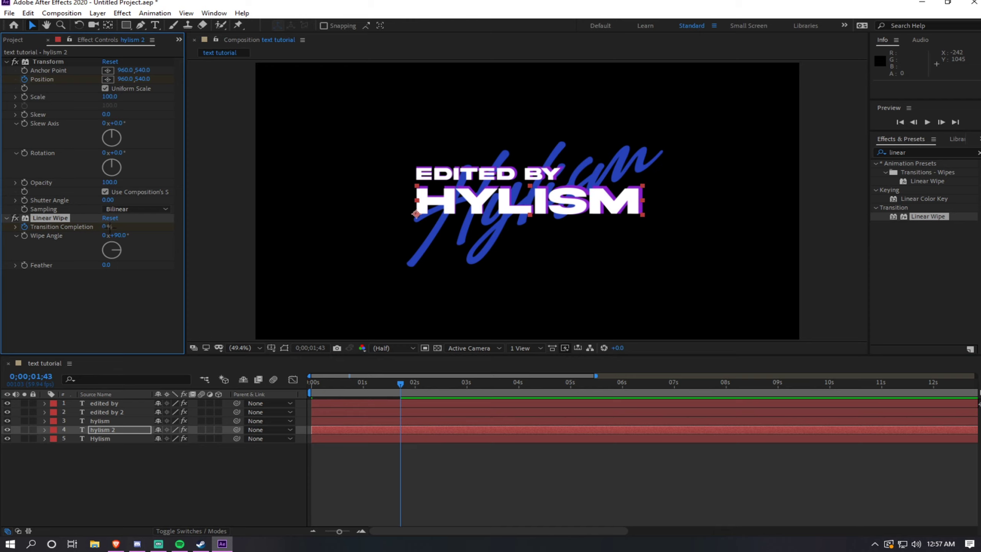
Step: Apply Linear Wipe to the purple "edited by 2" layer and keyframe its Transition Completion at 100% at the start of the timeline
drag(928, 216, 184, 412)
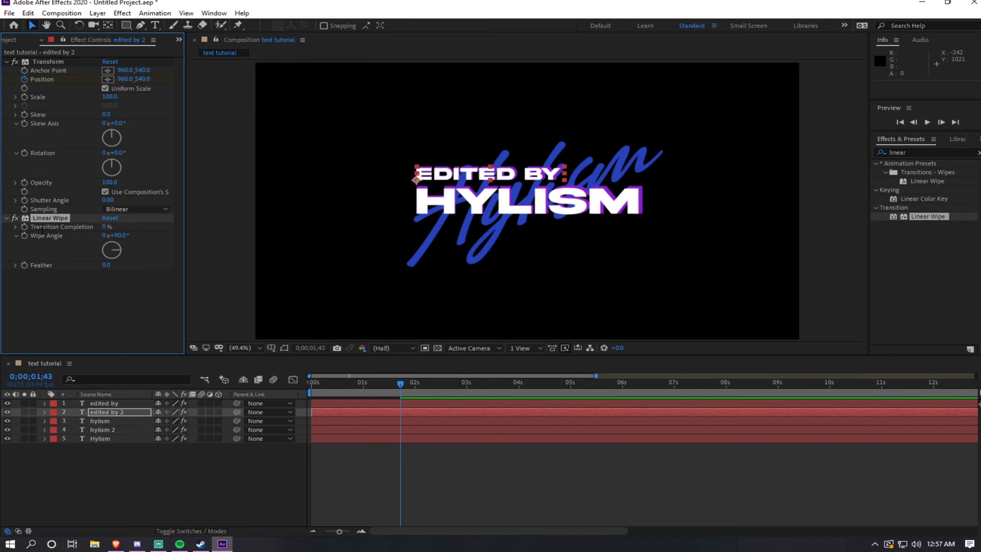
drag(401, 384, 296, 381)
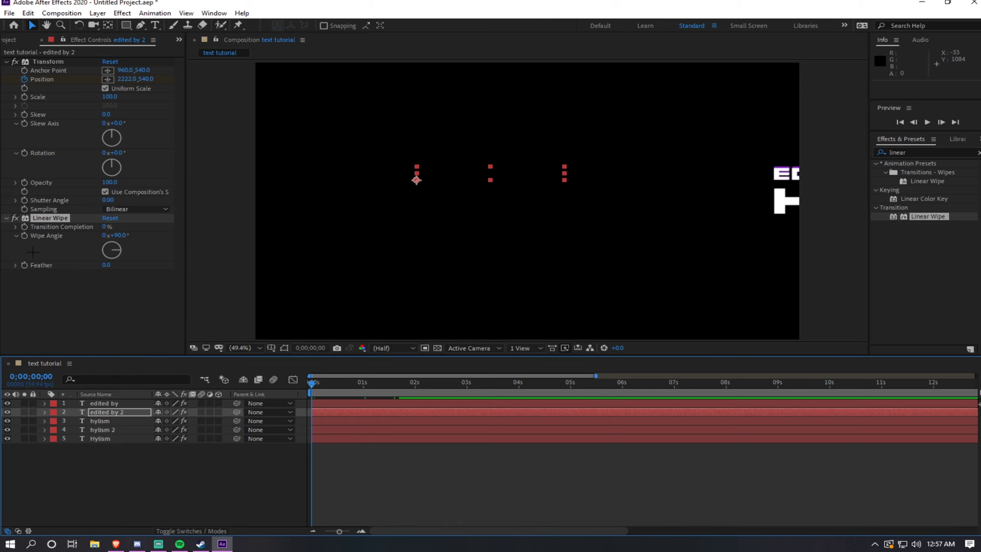
click(24, 227)
click(105, 226)
text(100)
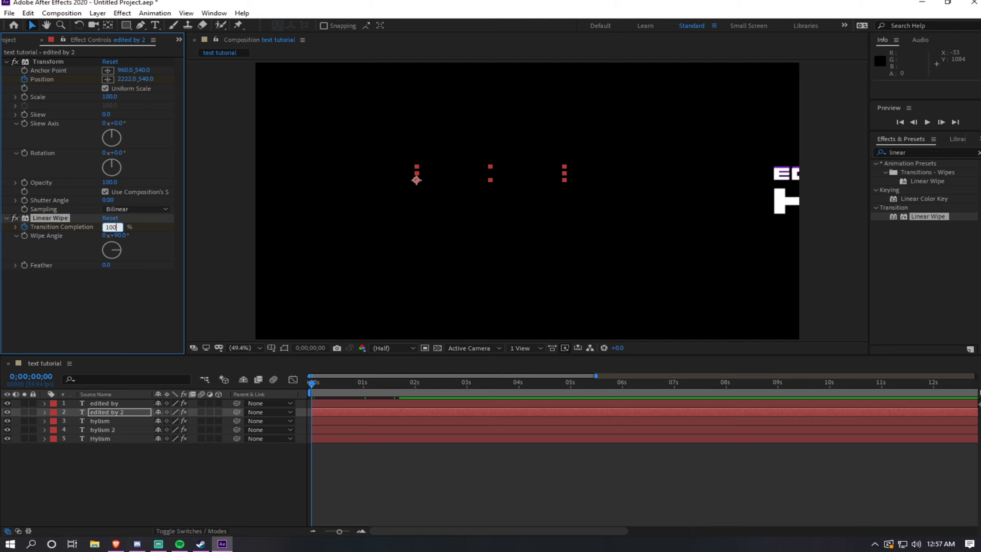
key(Return)
Step: Set the "edited by 2" layer's Linear Wipe Transition Completion to 0% at 0;00;01;39 and return to the start of the timeline
drag(312, 383, 395, 393)
click(110, 227)
text(0)
key(Return)
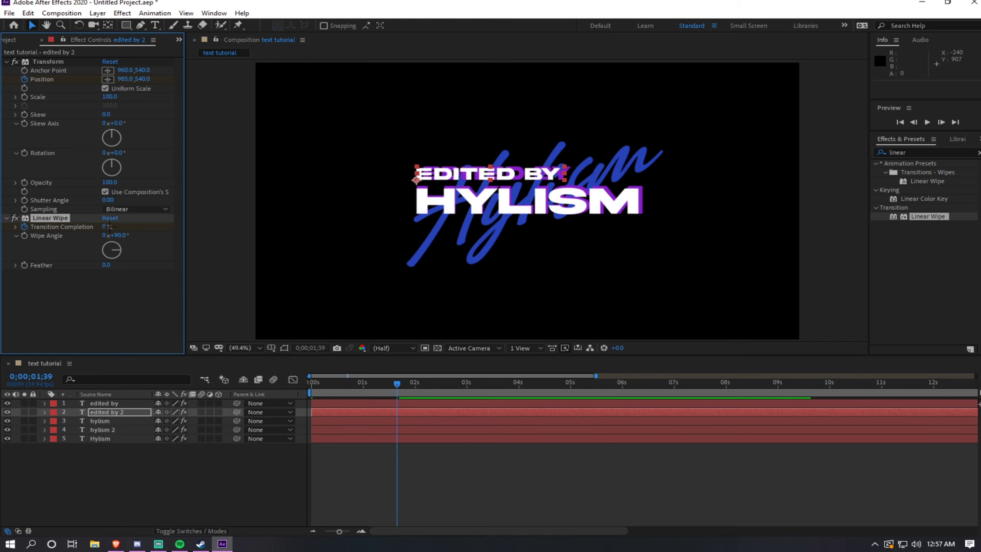
key(Home)
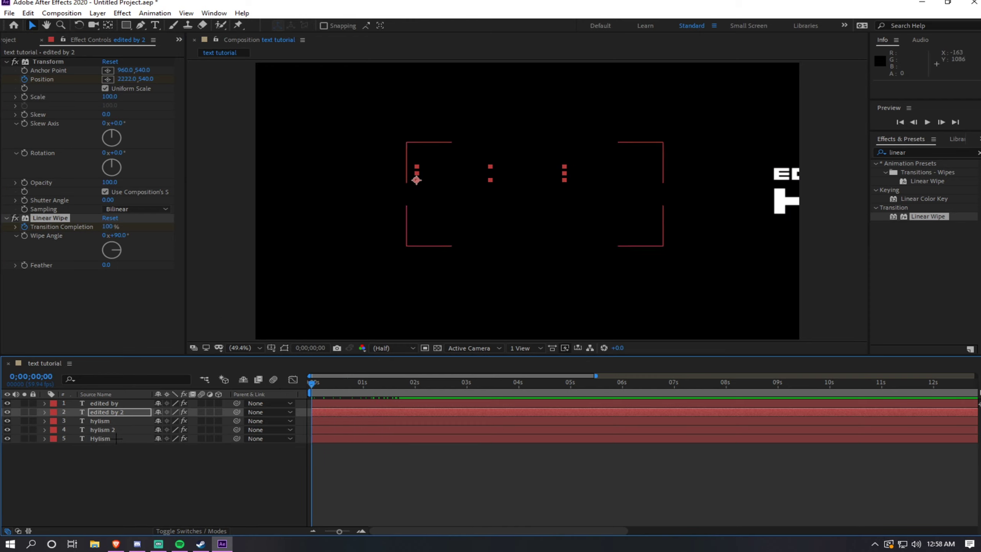
Step: Play back the finished text animation from the start and scrub through the title lines' entrance
click(401, 220)
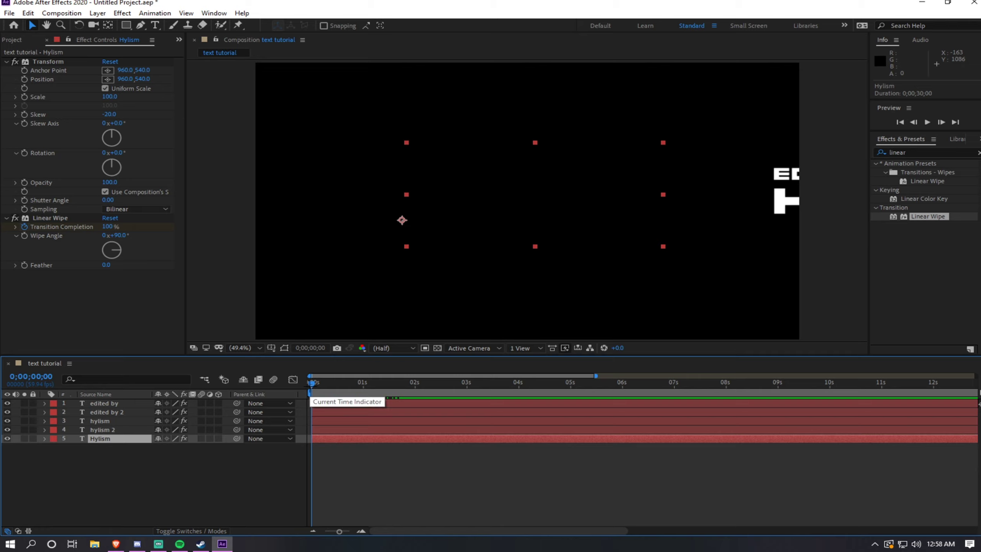
key(space)
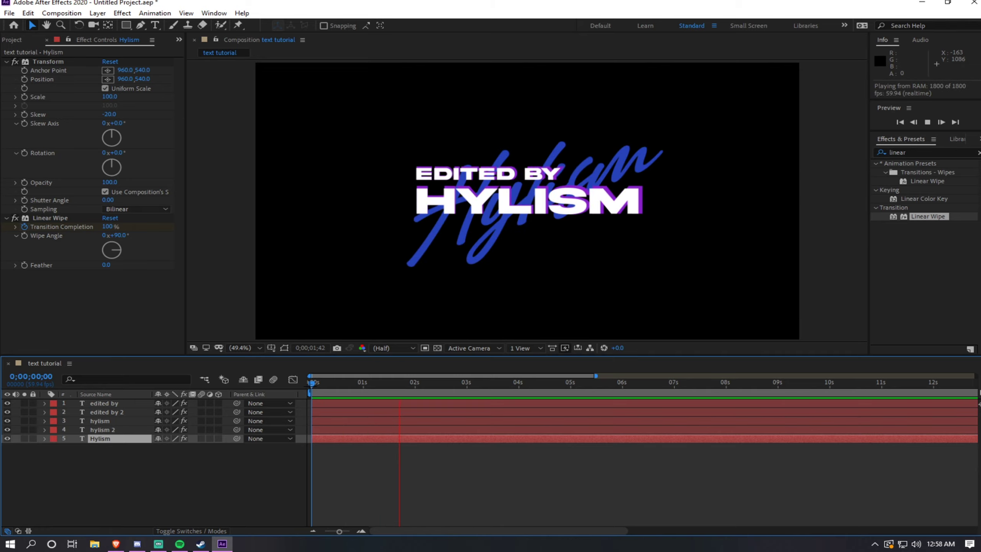
key(space)
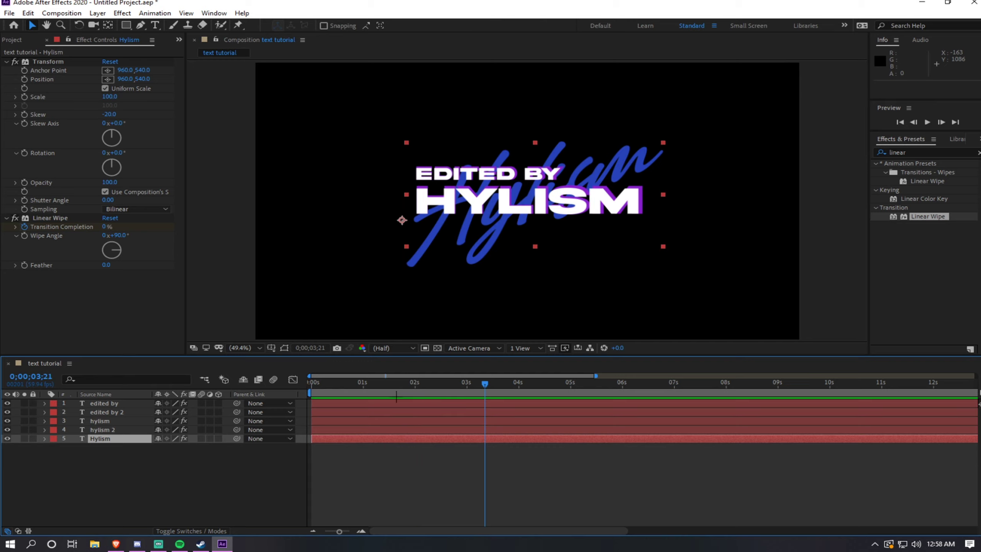
drag(484, 383, 384, 384)
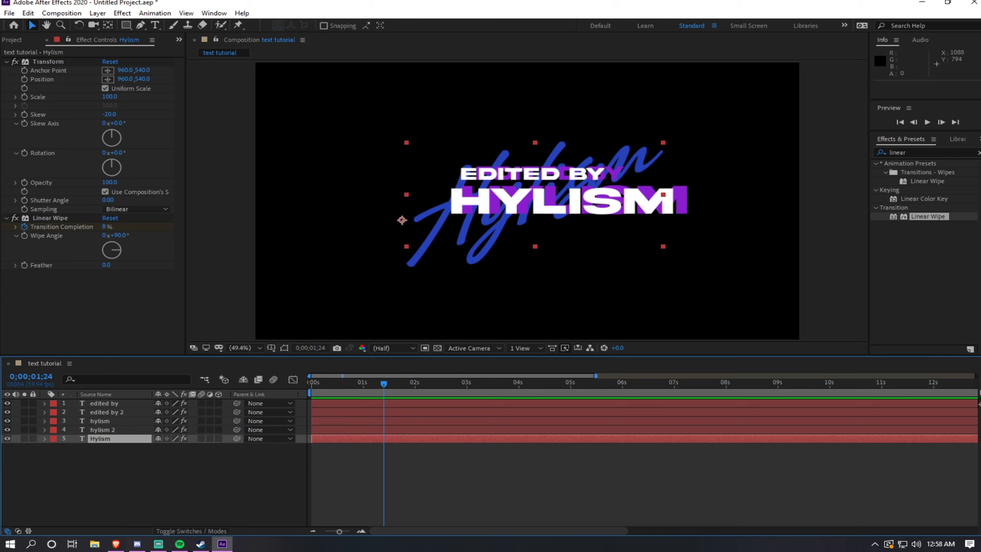
mouse_move(385, 384)
mouse_down()
mouse_move(412, 385)
mouse_move(312, 383)
mouse_move(402, 386)
mouse_up()
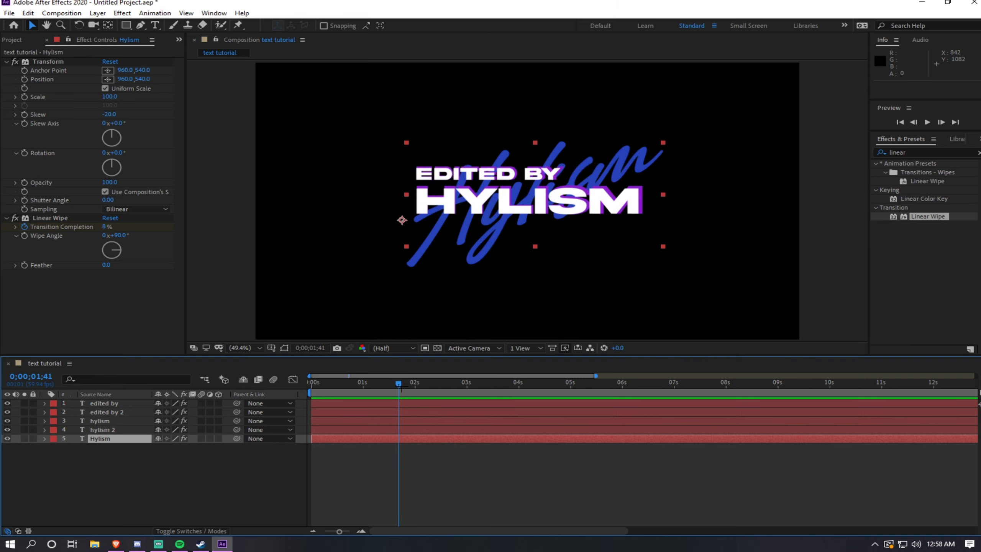
Step: Add the "text tutorial" composition to the Render Queue
click(8, 12)
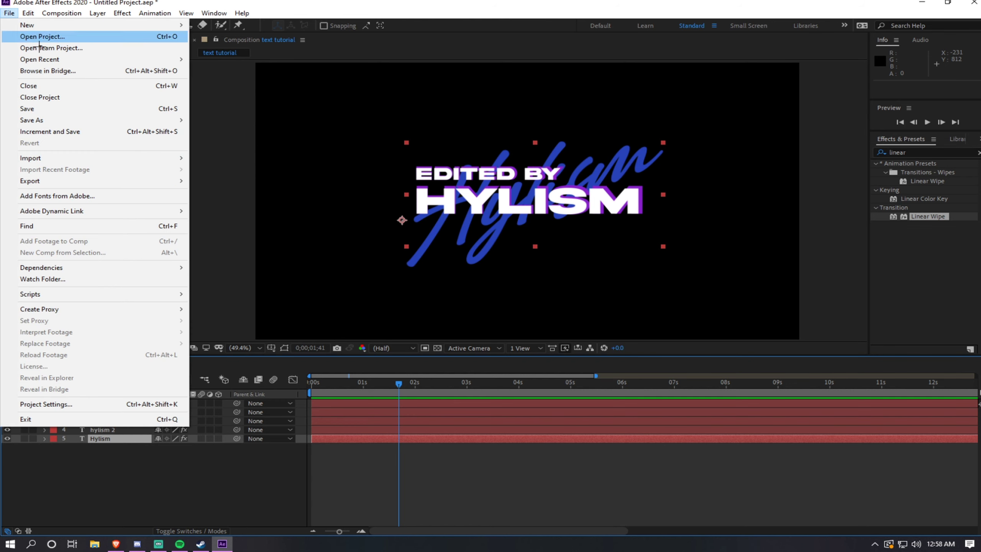
mouse_move(42, 181)
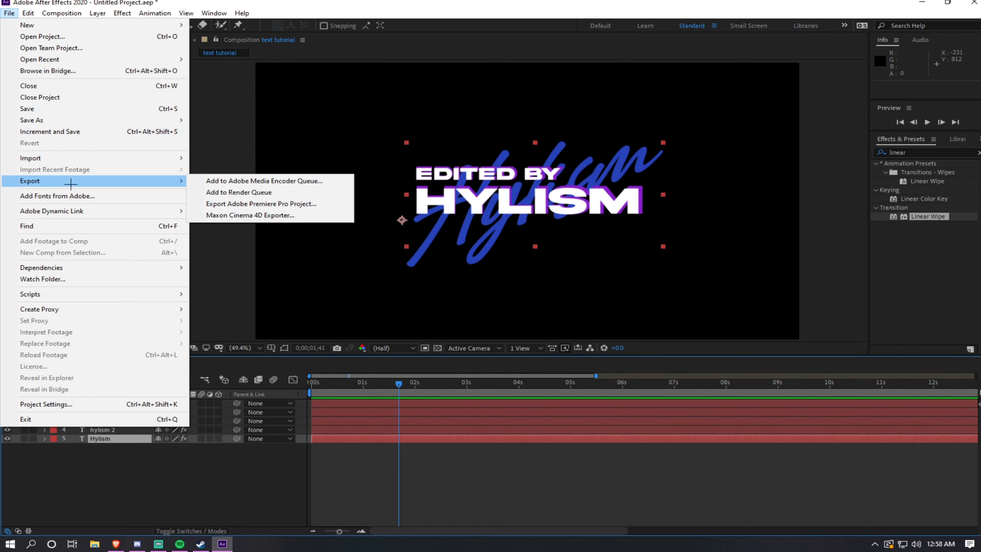
click(216, 192)
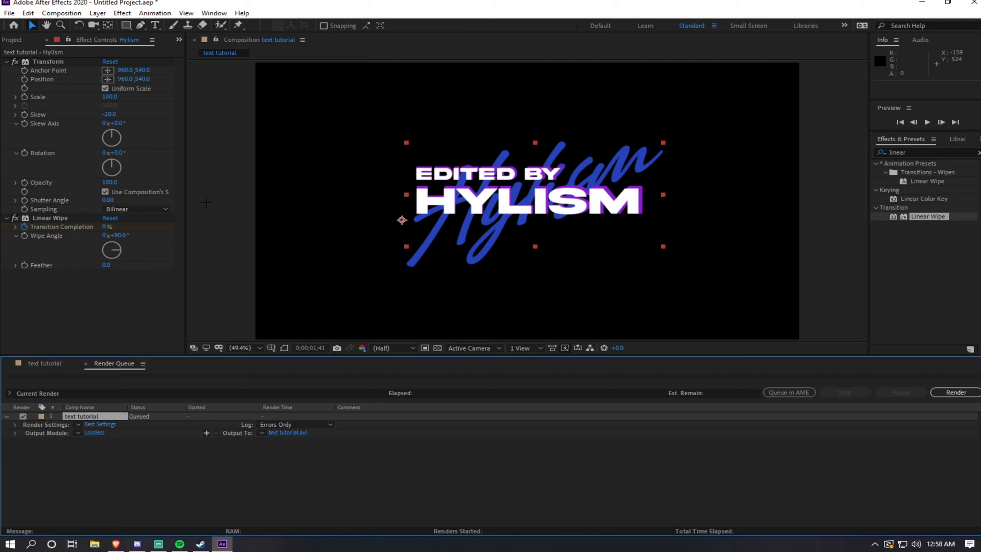
Step: Give the queued "text tutorial" render a custom time span ending at 0;00;05;00 and start rendering it
click(100, 425)
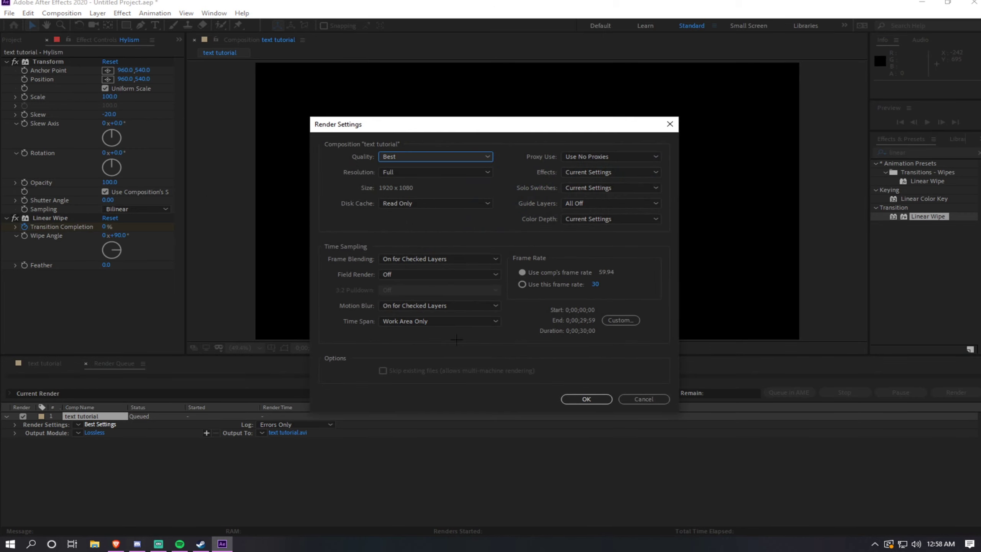
click(621, 320)
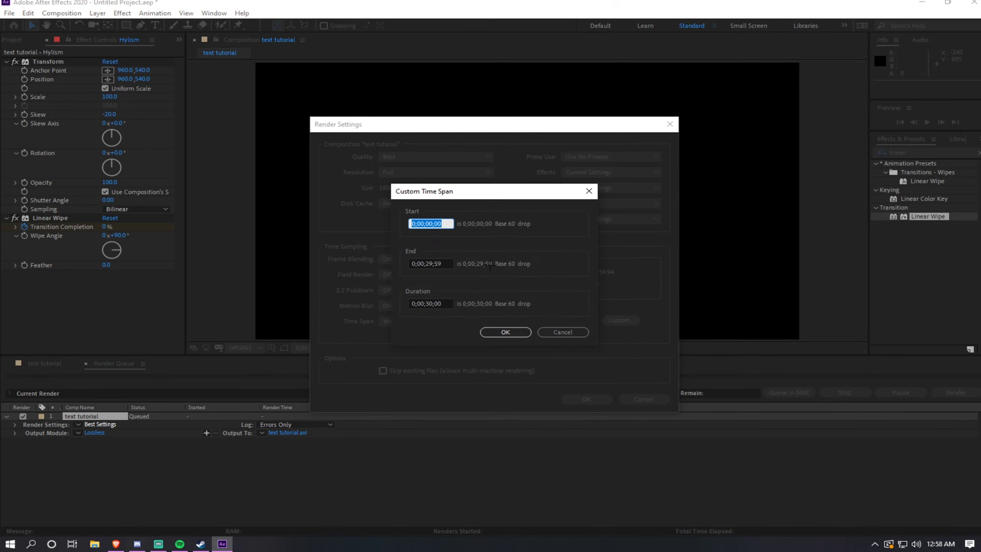
click(443, 263)
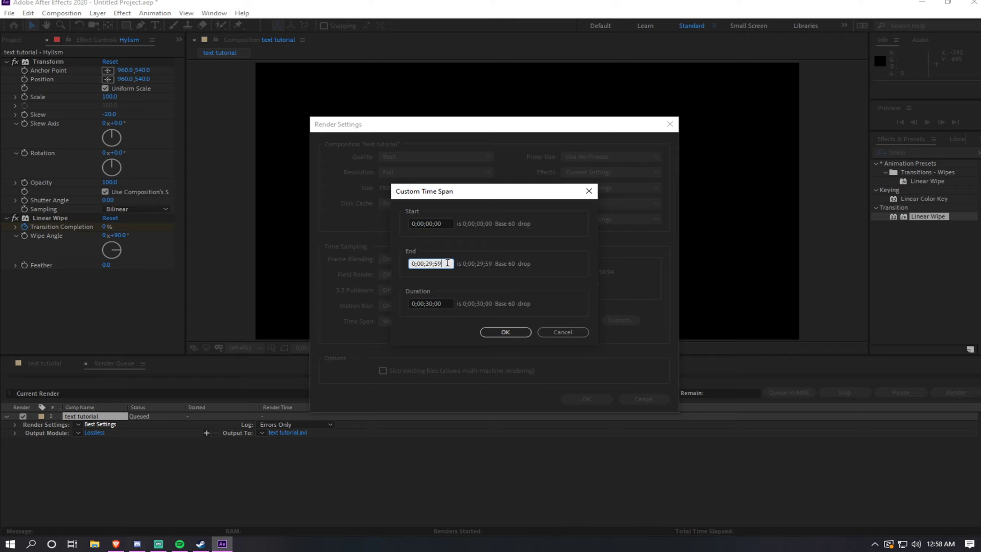
key(BackSpace)
key(BackSpace)
text(00)
key(Left)
key(Left)
key(Left)
key(Left)
key(BackSpace)
text(0)
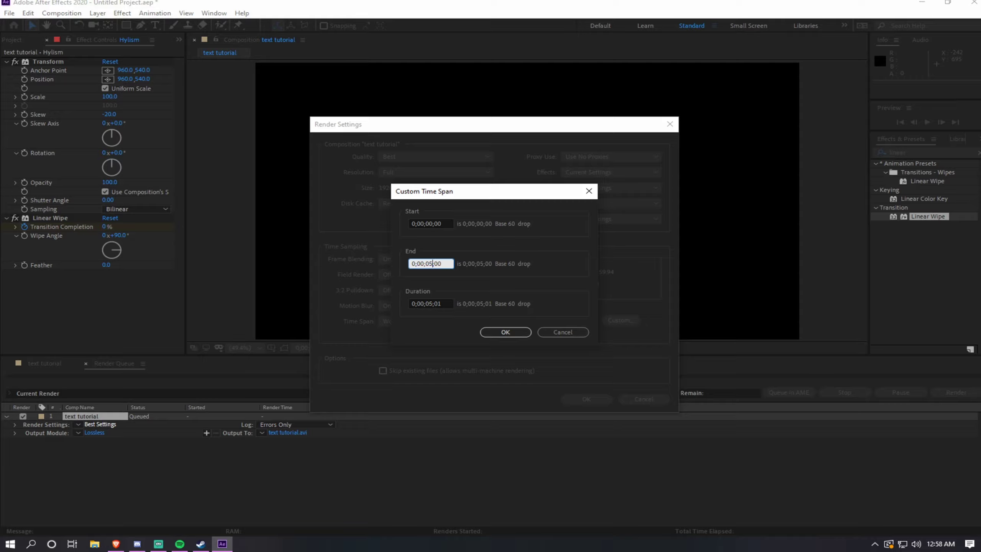
click(504, 333)
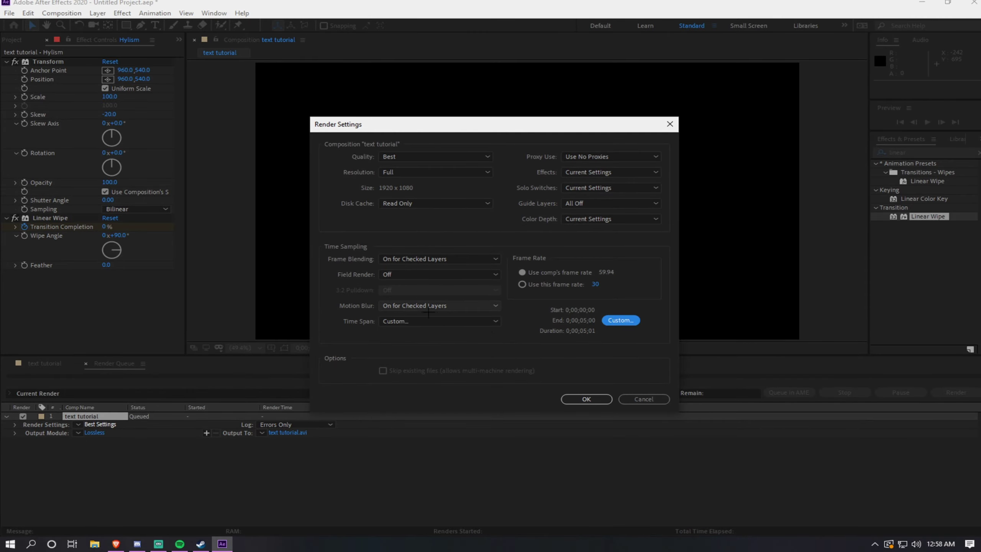
click(562, 397)
click(956, 392)
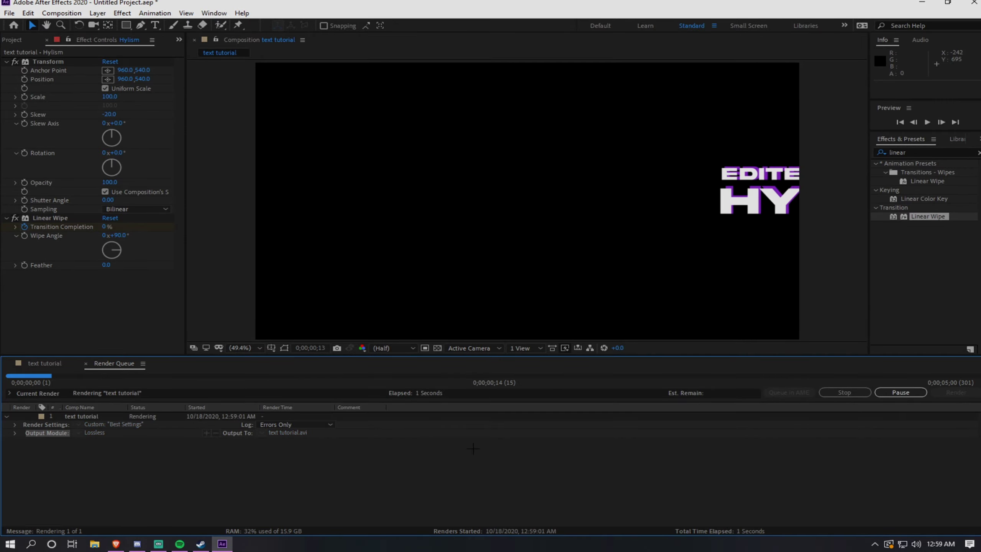